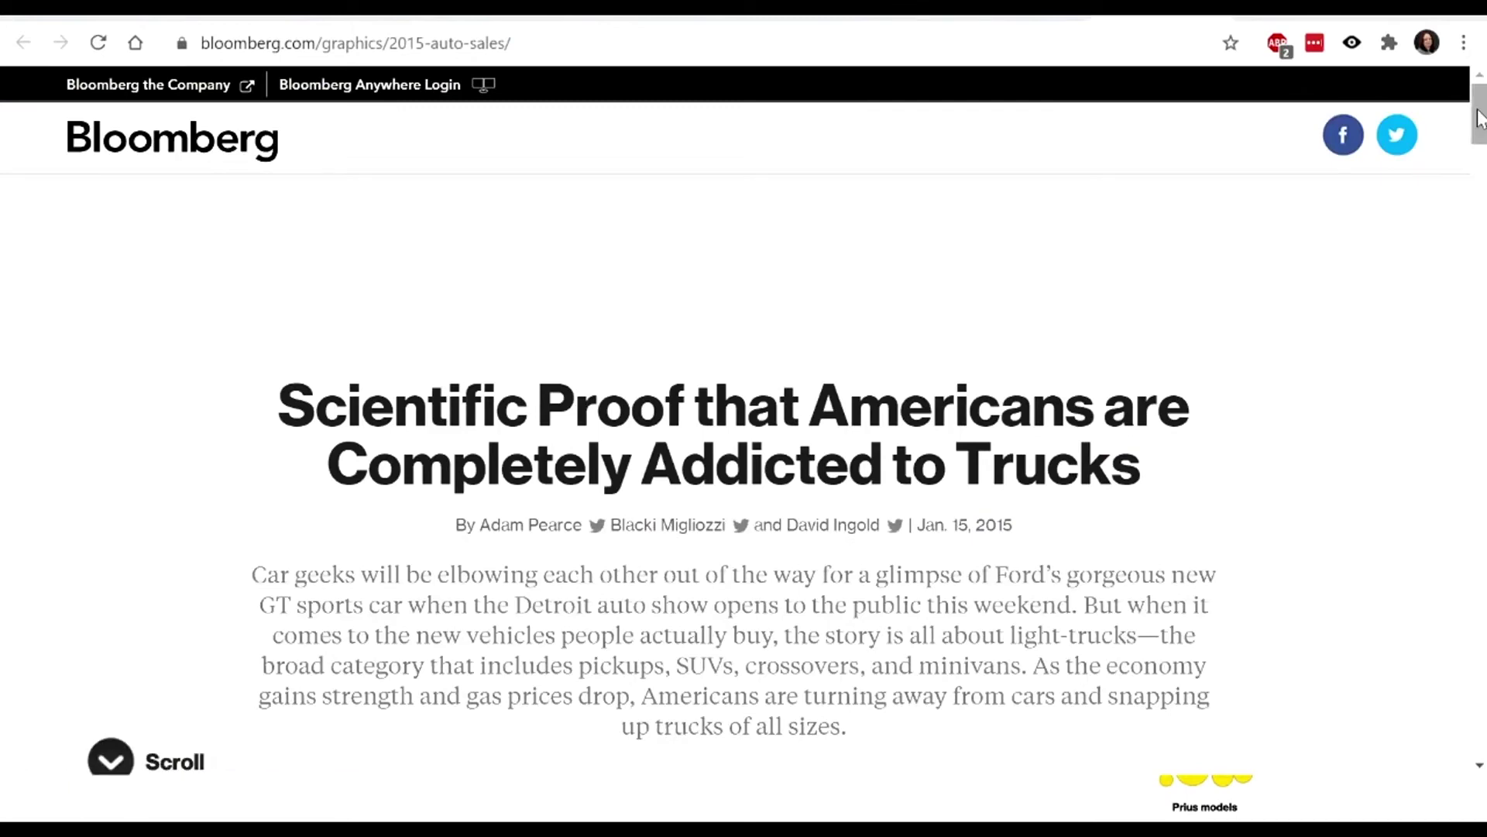
Read through Bloomberg's 2015 auto sales graphic down to its Color by options, and return to the article's introduction.
{"action": "left_click_drag", "start_coordinate": [1480, 120], "coordinate": [1480, 138]}
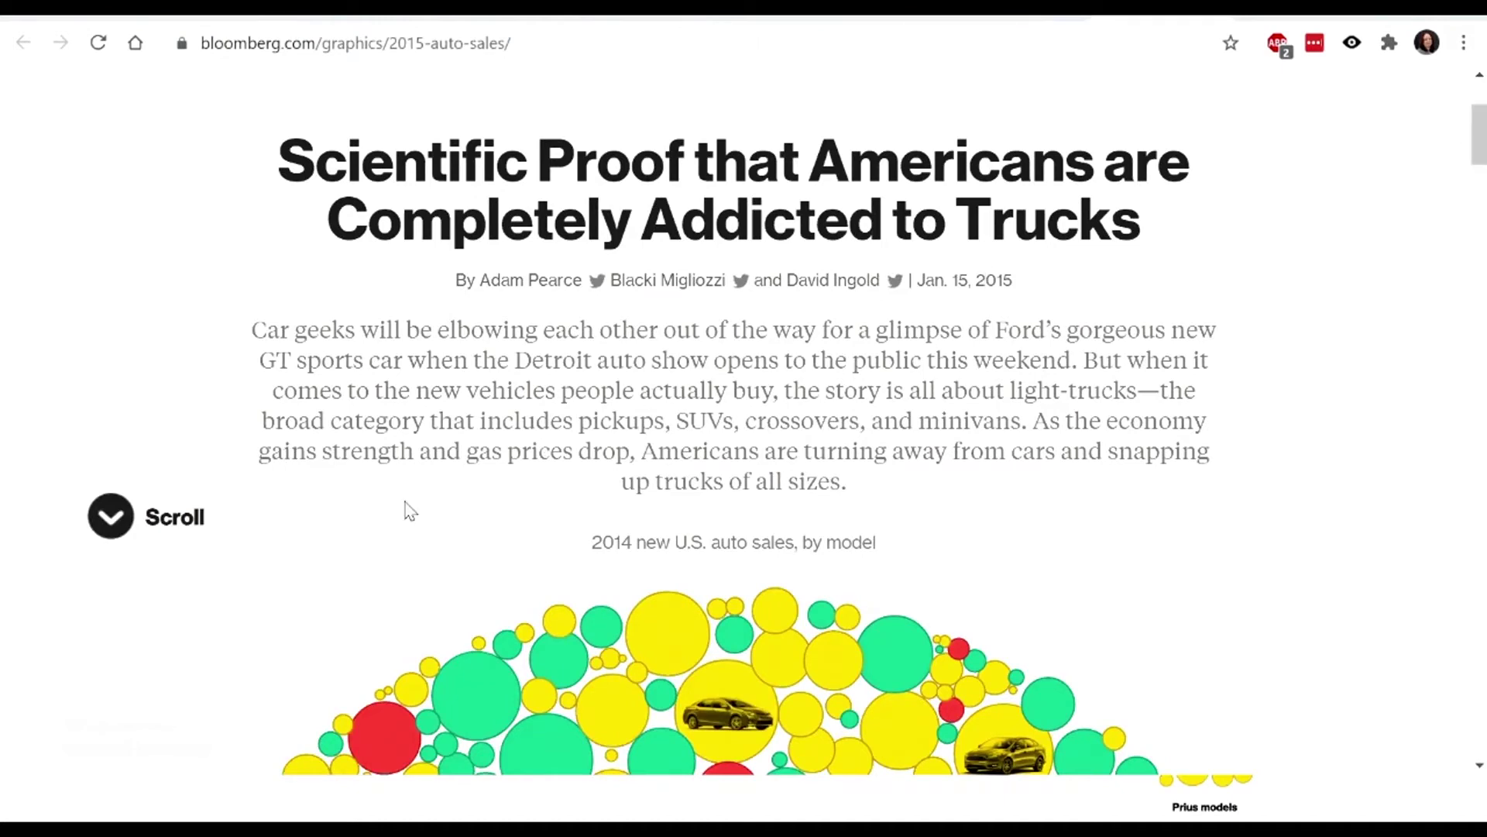
{"action": "scroll", "coordinate": [503, 511], "scroll_direction": "down", "scroll_amount": 5}
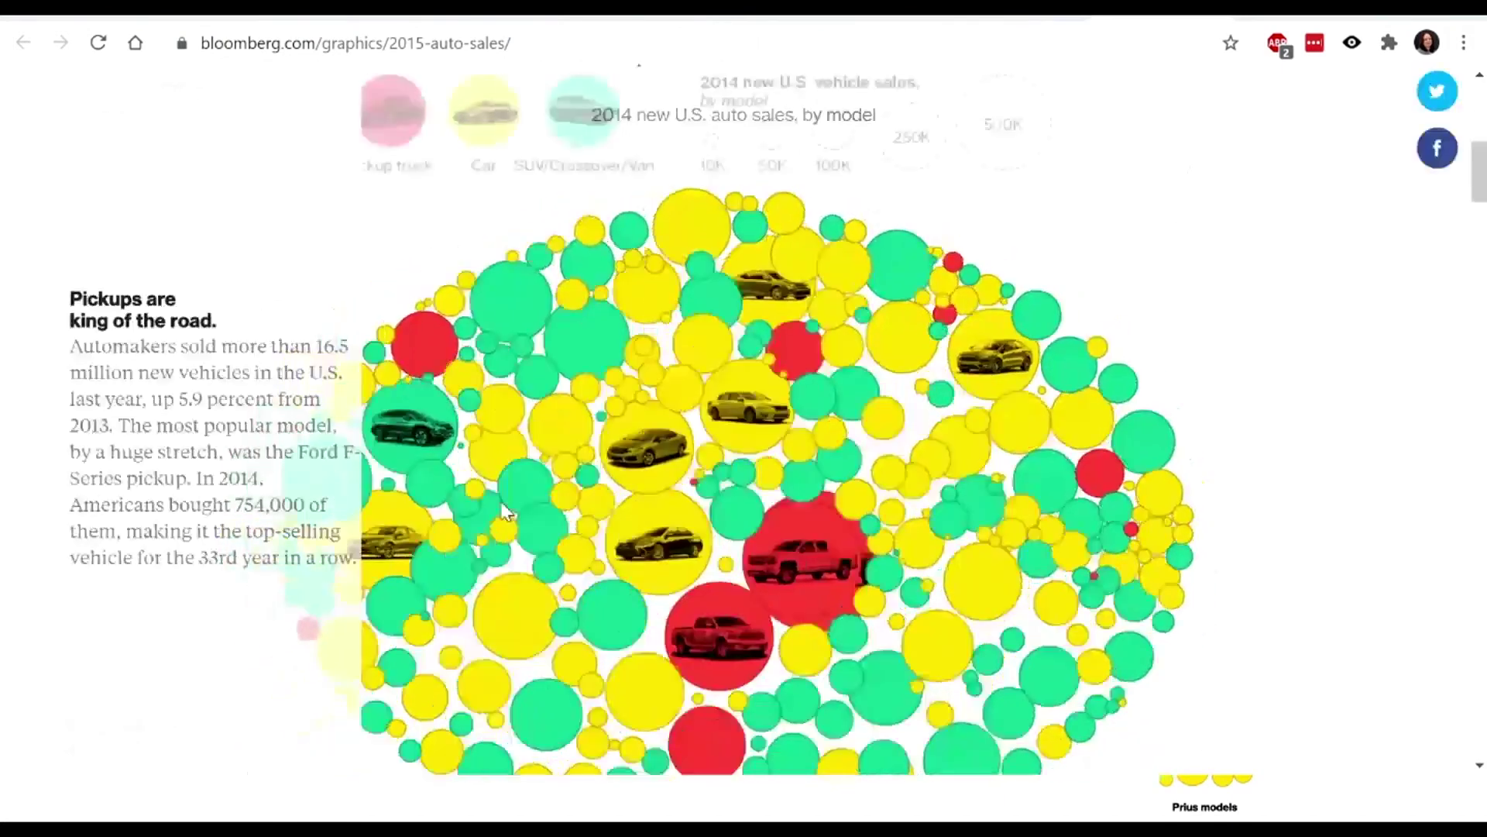
{"action": "scroll", "coordinate": [142, 275], "scroll_direction": "down", "scroll_amount": 5}
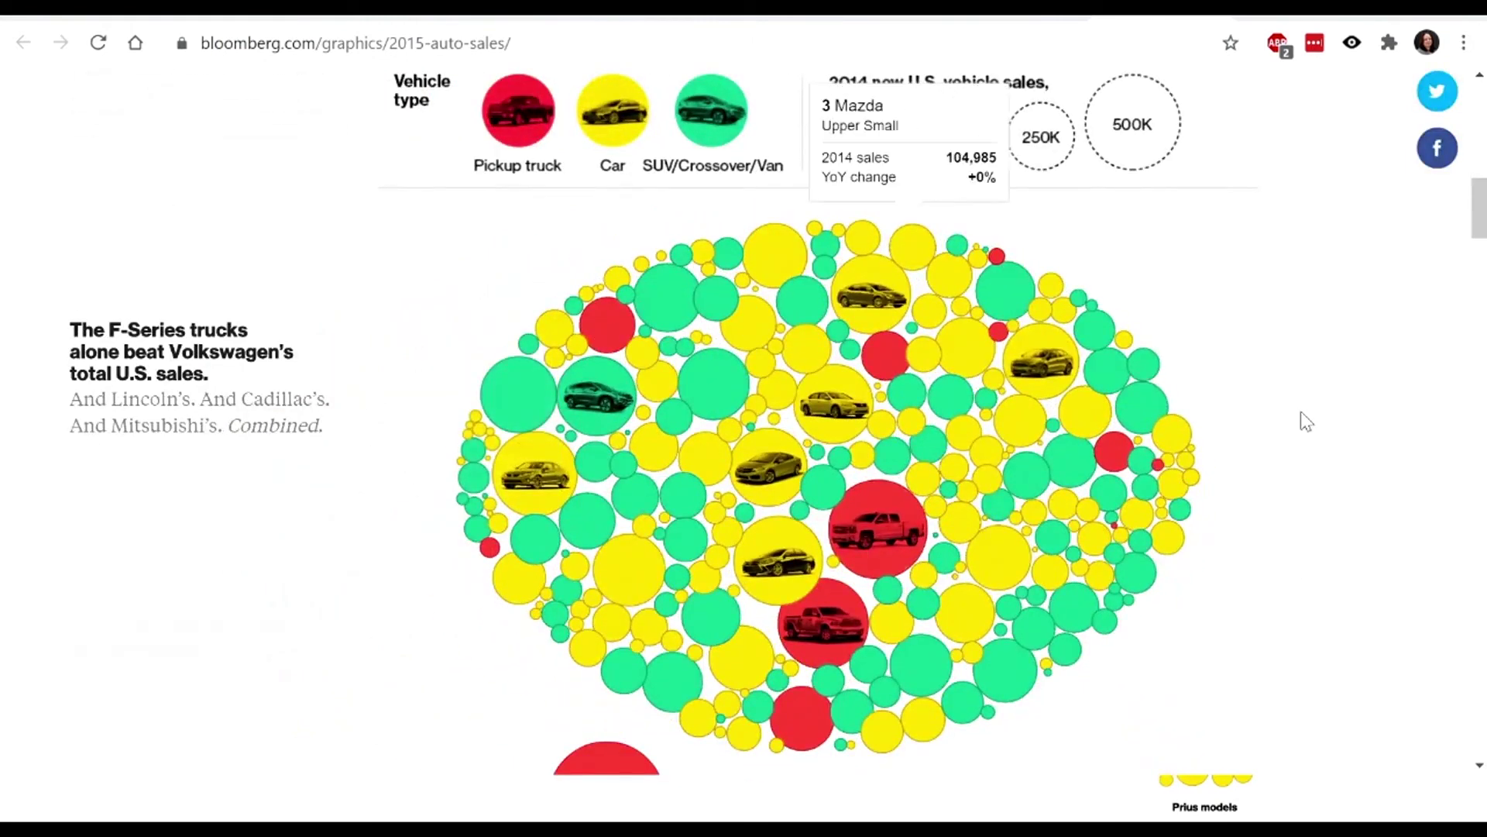
{"action": "scroll", "coordinate": [344, 283], "scroll_direction": "down", "scroll_amount": 2}
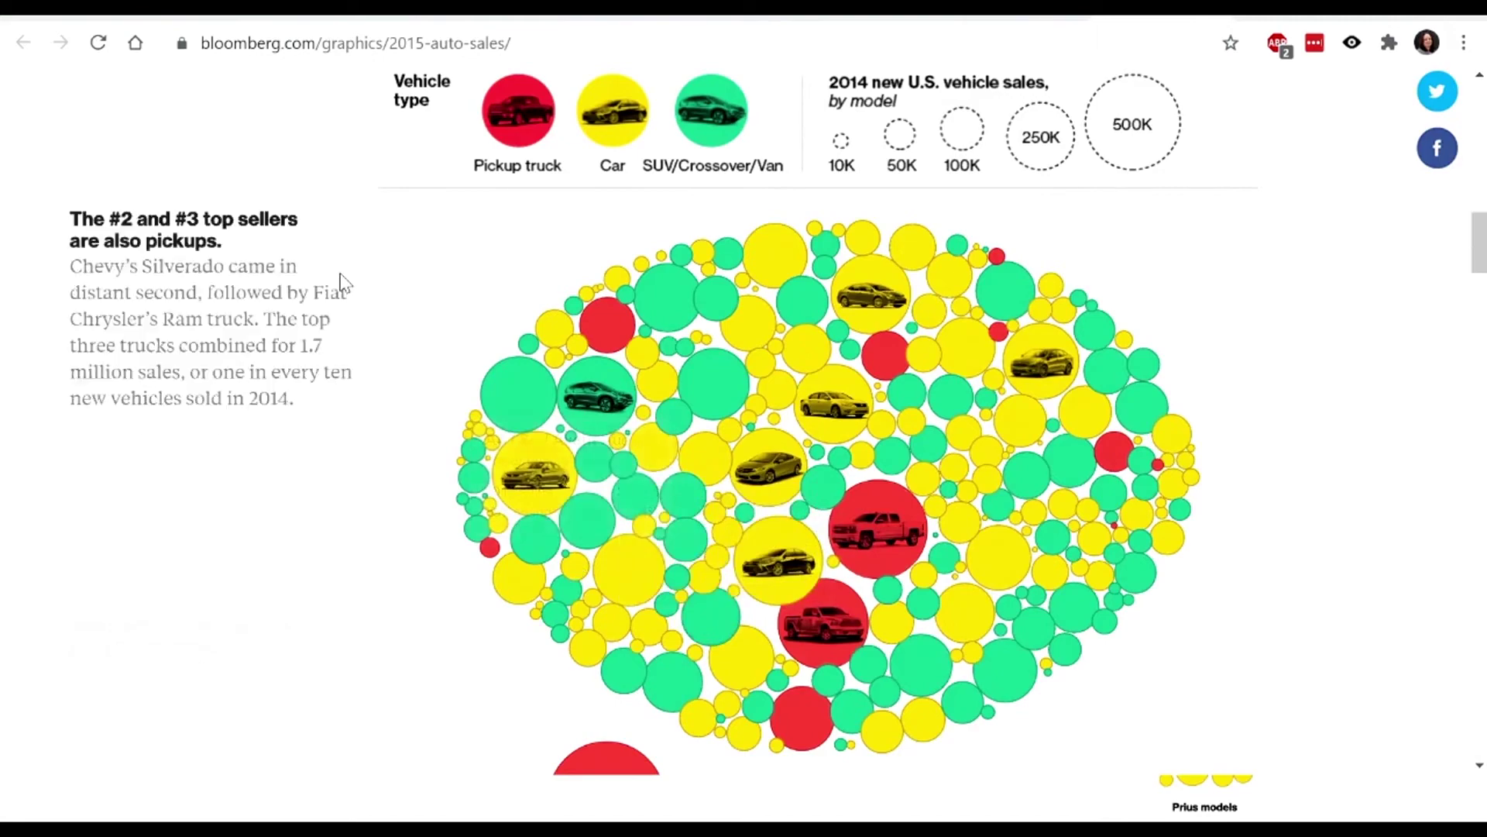
{"action": "scroll", "coordinate": [344, 283], "scroll_direction": "down", "scroll_amount": 2}
{"action": "scroll", "coordinate": [344, 283], "scroll_direction": "down", "scroll_amount": 1}
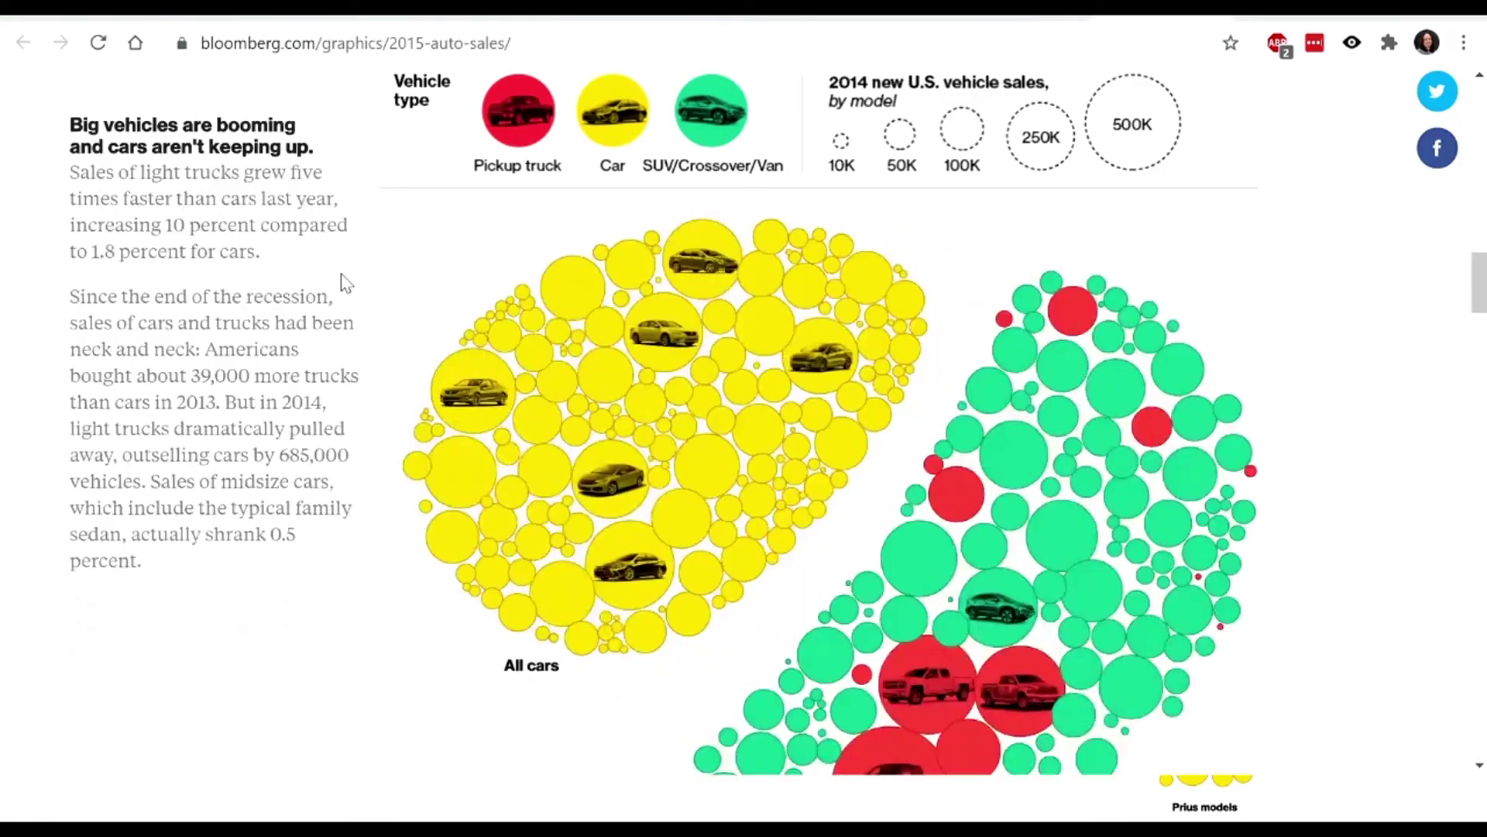
{"action": "scroll", "coordinate": [344, 283], "scroll_direction": "down", "scroll_amount": 3}
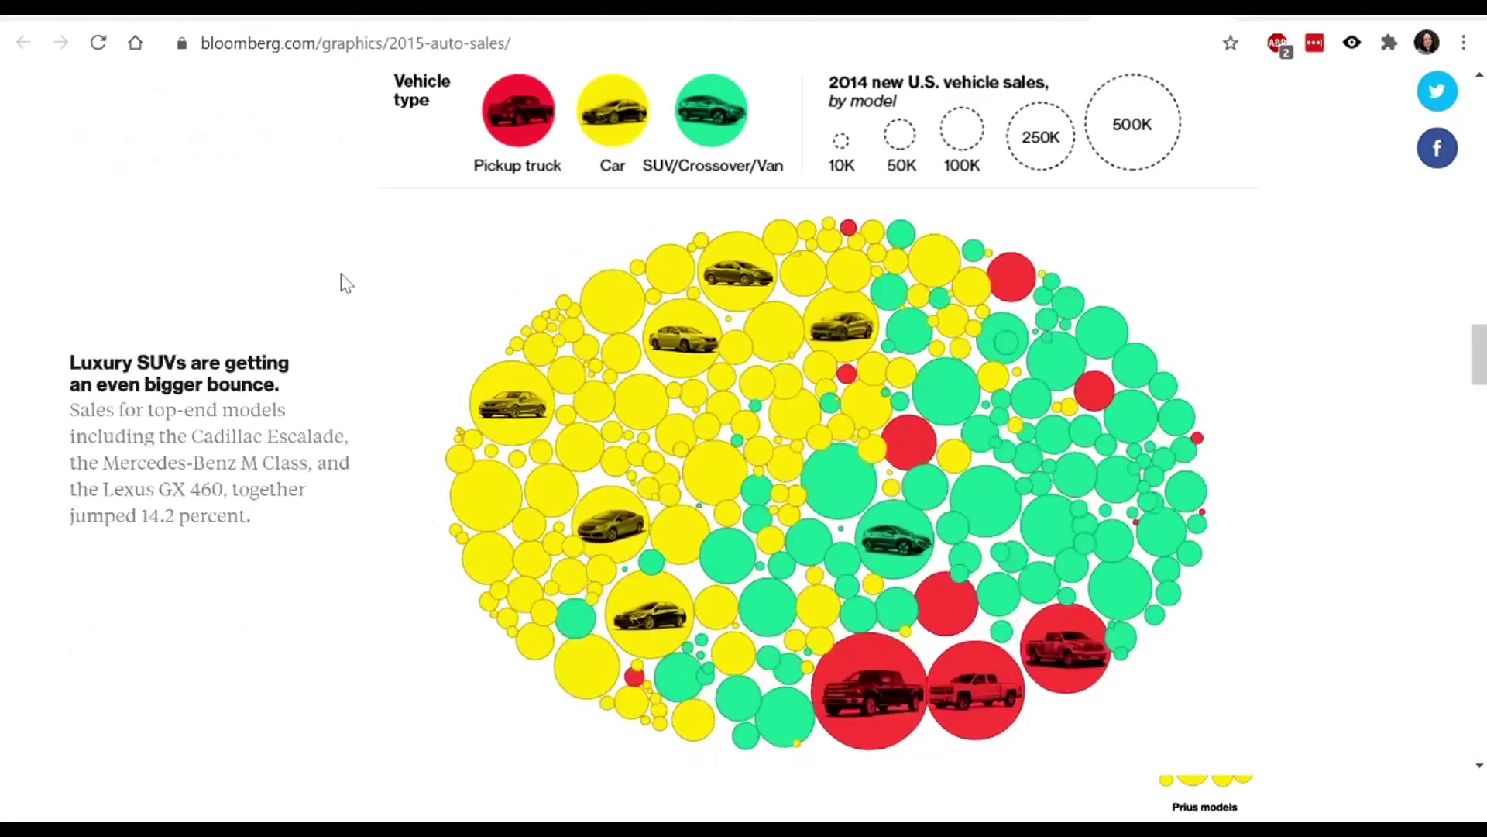
{"action": "scroll", "coordinate": [344, 283], "scroll_direction": "down", "scroll_amount": 3}
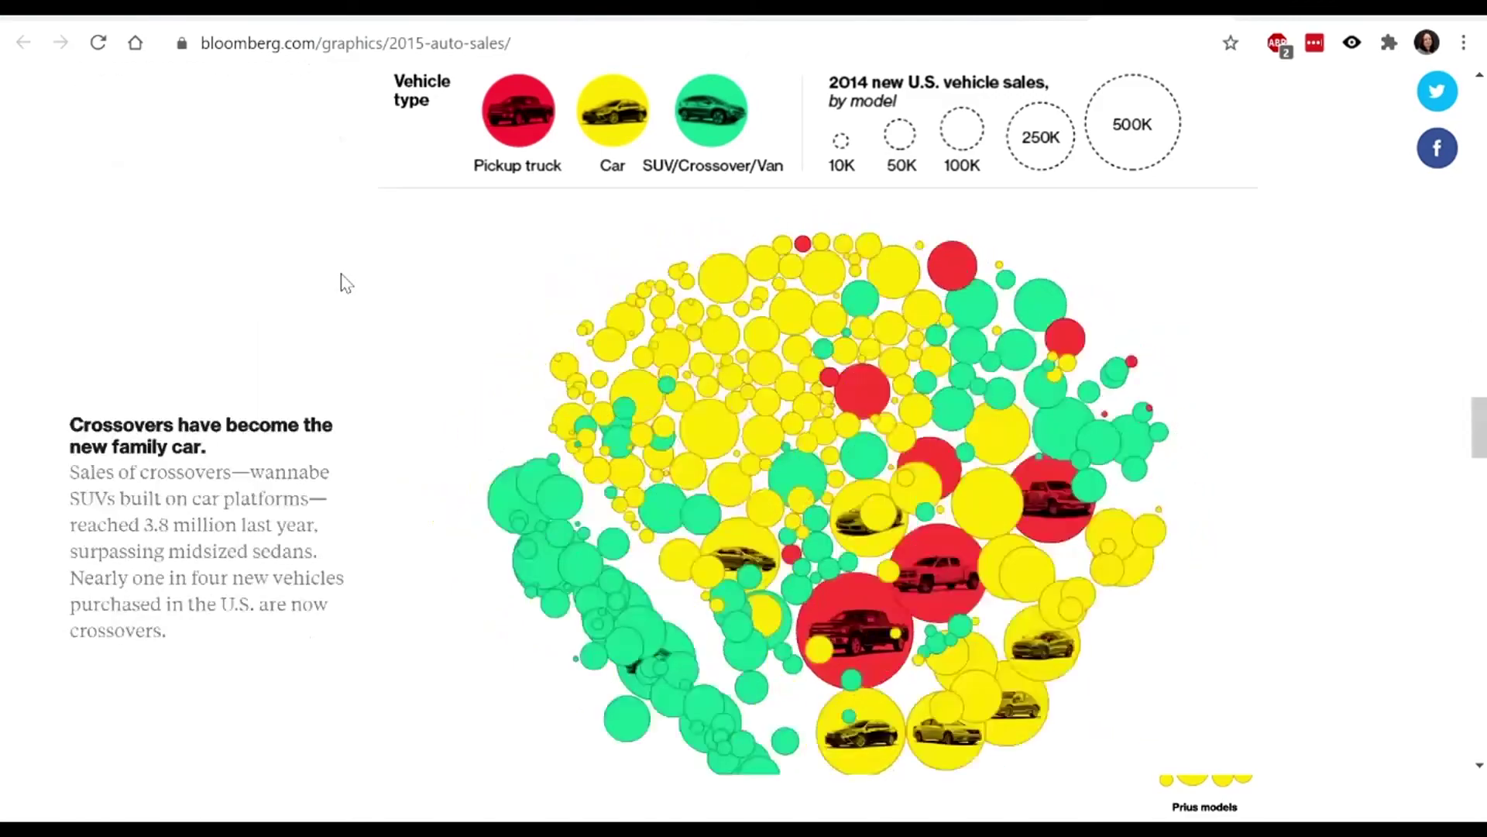
{"action": "scroll", "coordinate": [346, 283], "scroll_direction": "down", "scroll_amount": 2}
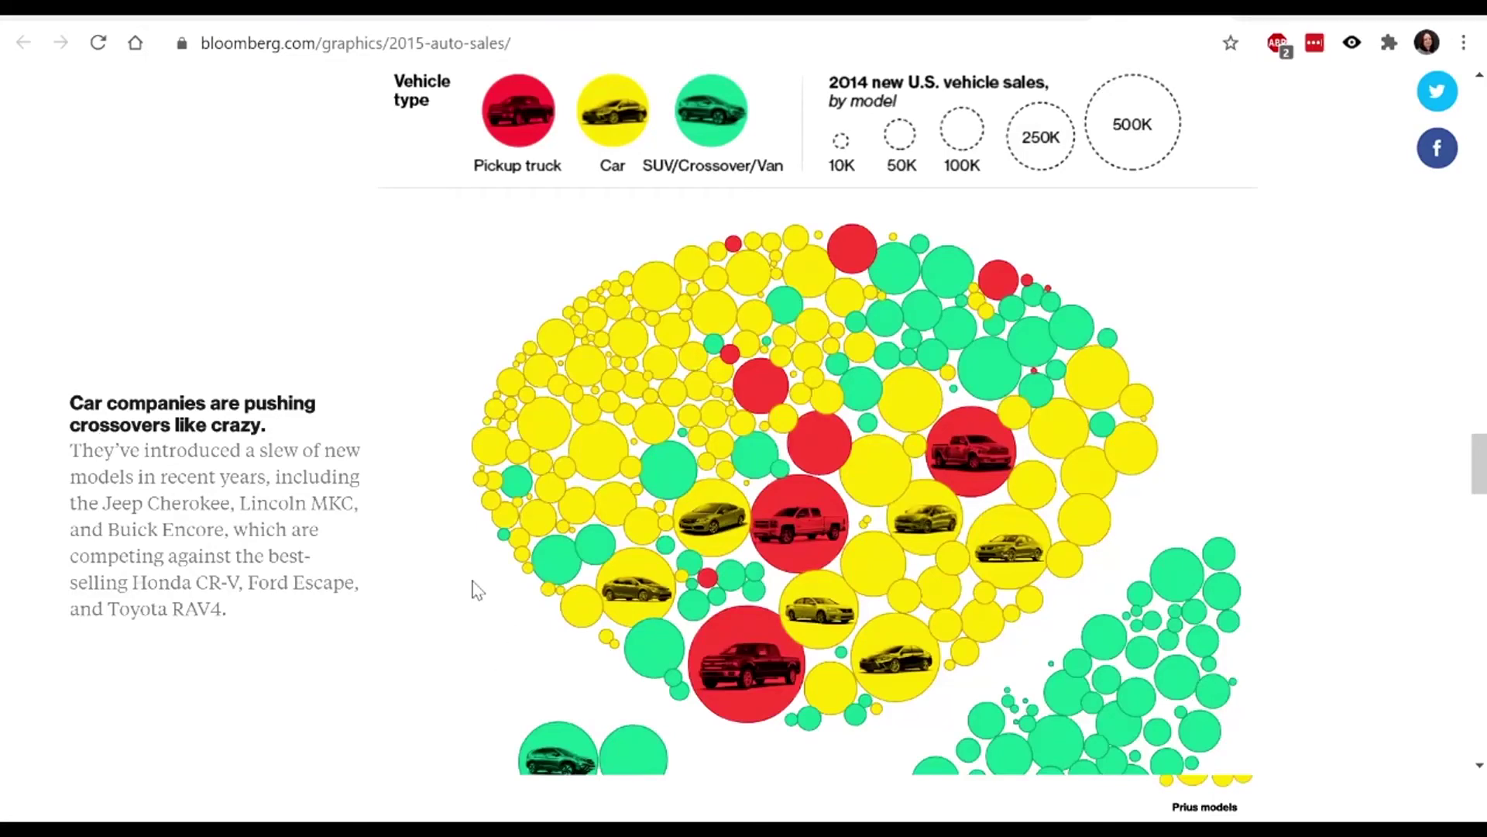
{"action": "left_click_drag", "start_coordinate": [1480, 467], "coordinate": [1481, 513]}
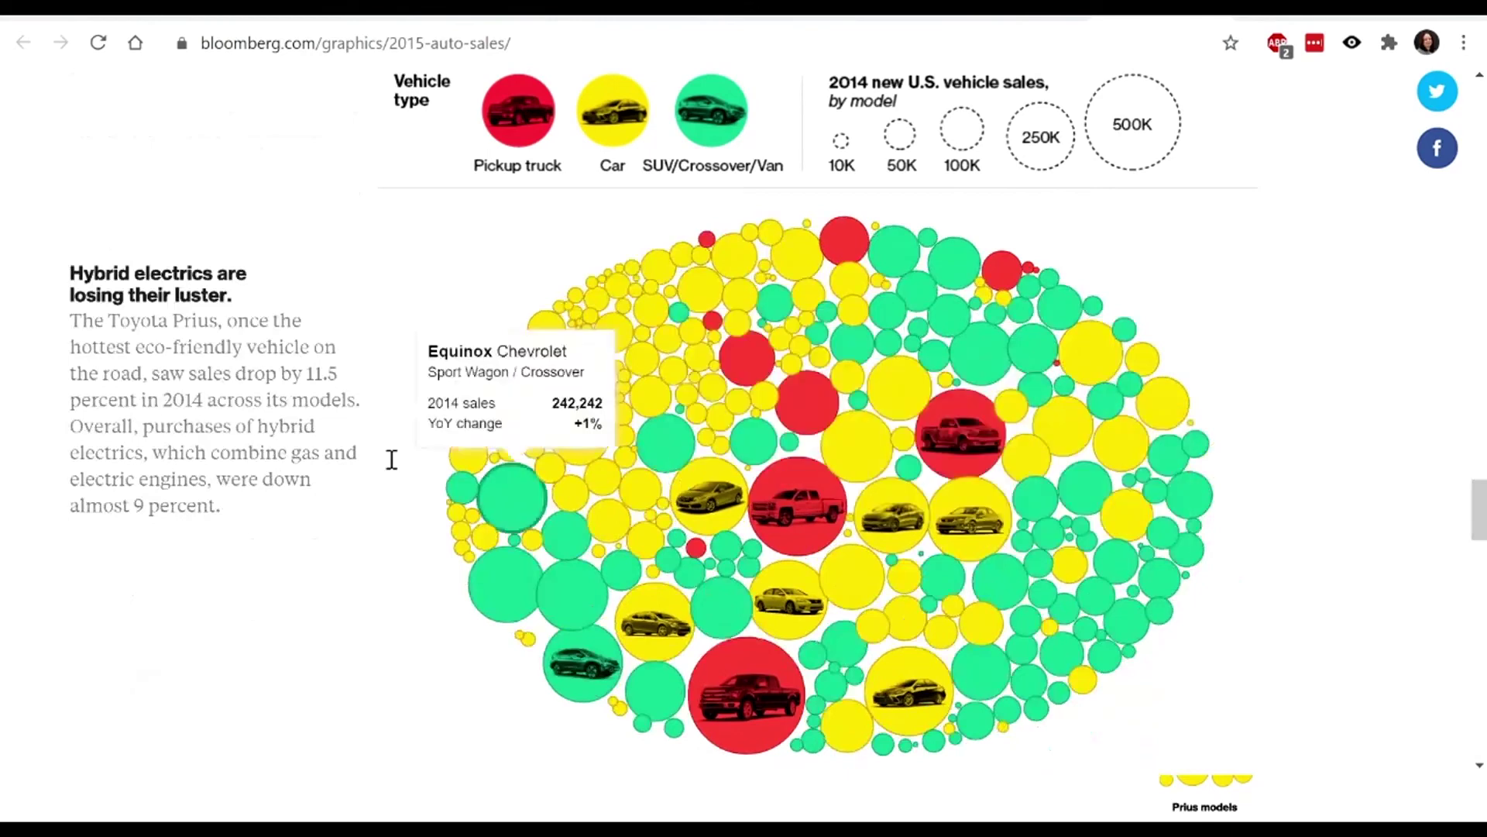
{"action": "scroll", "coordinate": [505, 577], "scroll_direction": "down", "scroll_amount": 7}
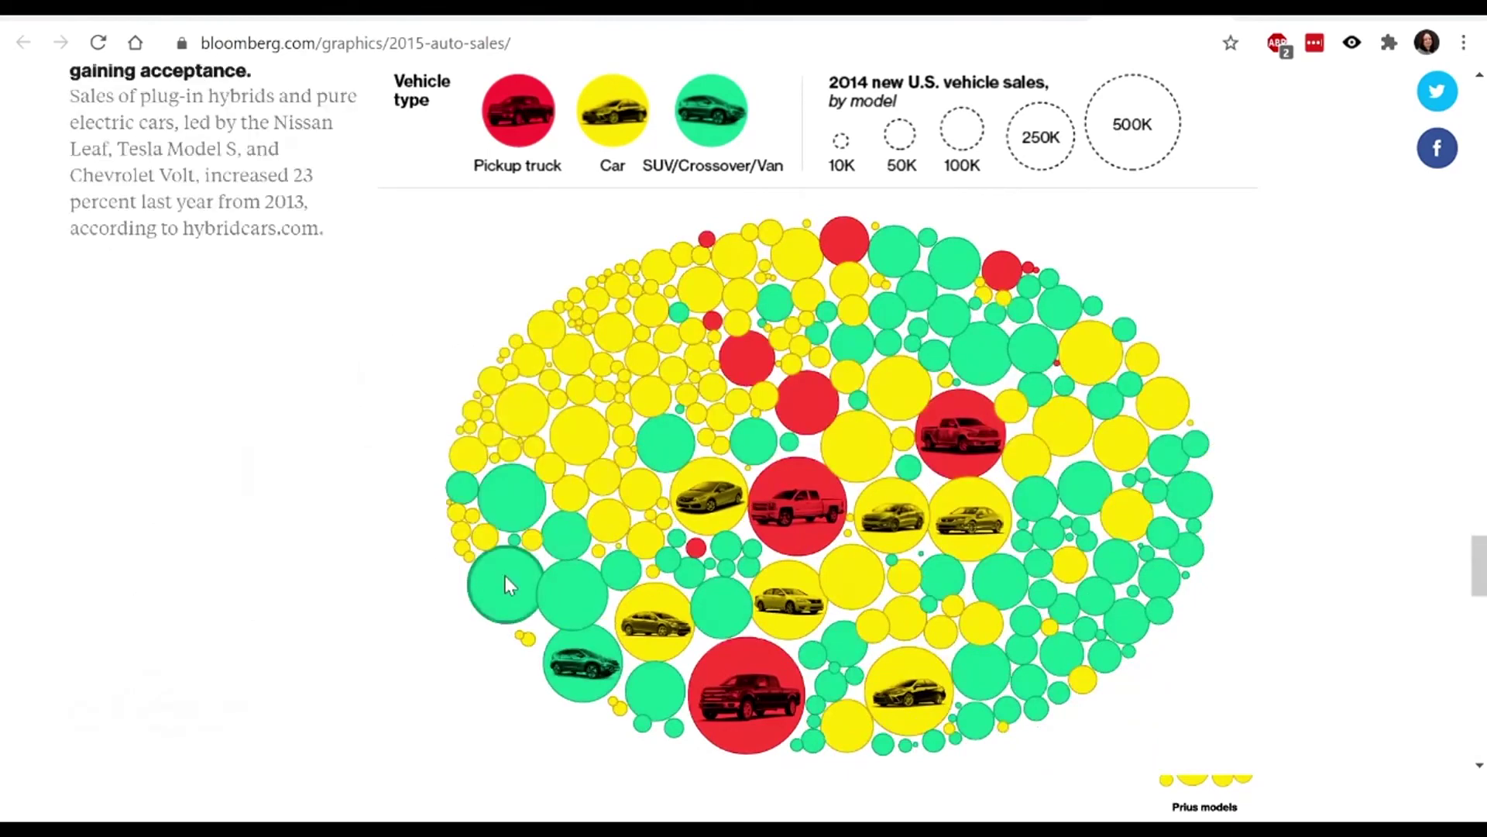
{"action": "scroll", "coordinate": [505, 578], "scroll_direction": "down", "scroll_amount": 5}
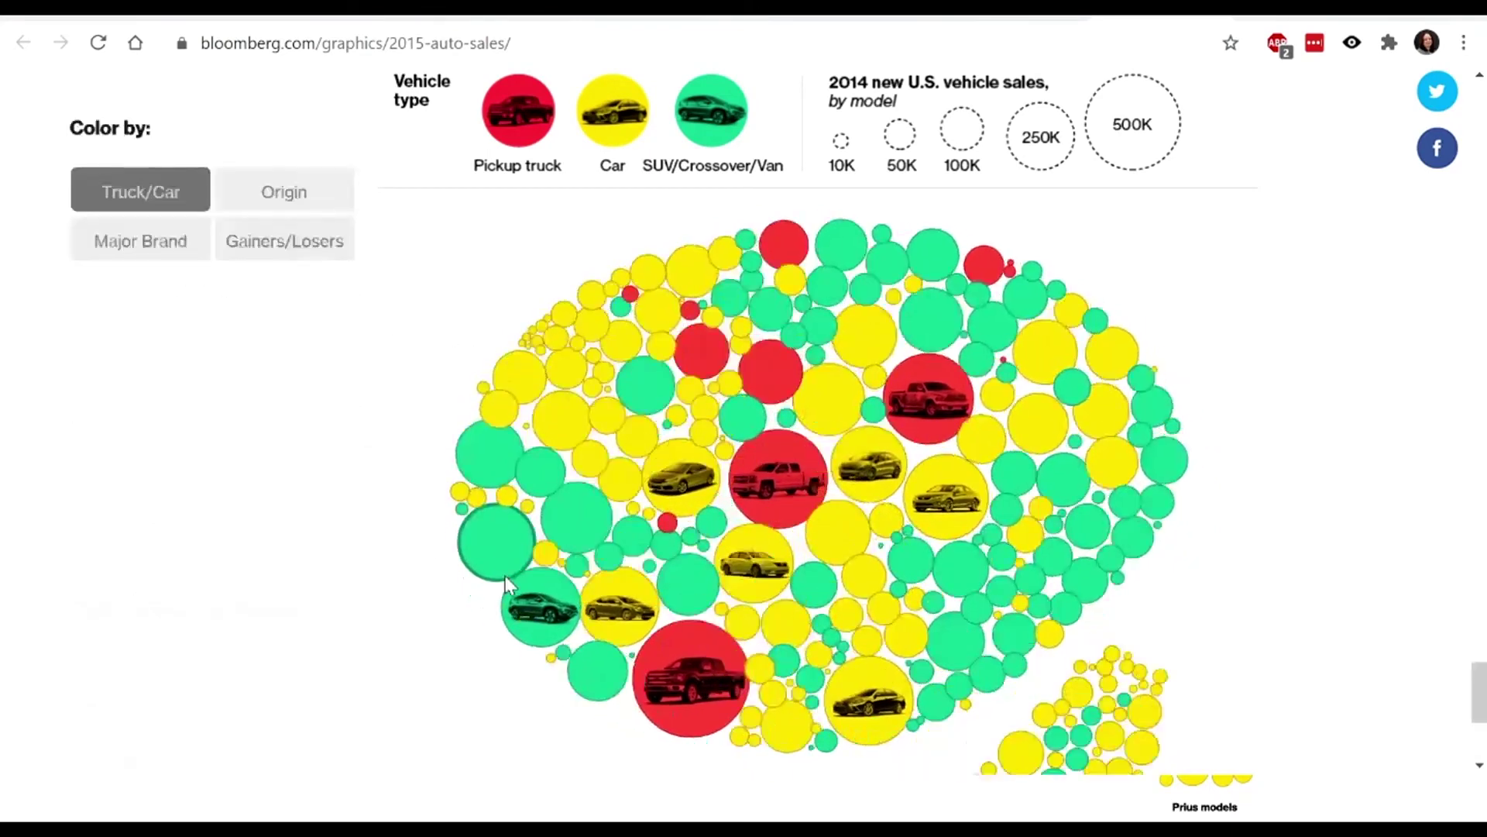
{"action": "scroll", "coordinate": [507, 583], "scroll_direction": "up", "scroll_amount": 20}
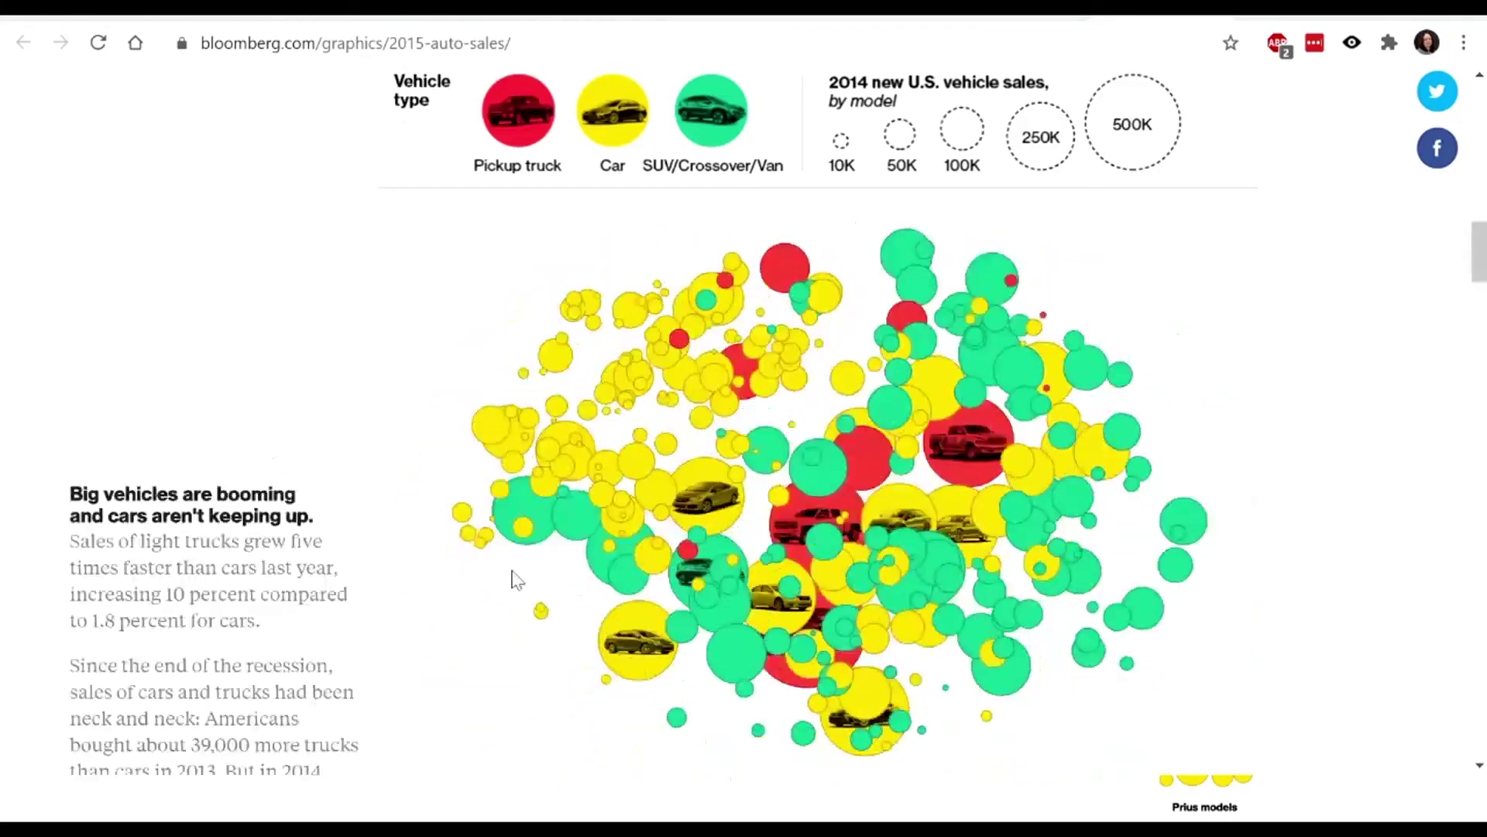
{"action": "scroll", "coordinate": [515, 579], "scroll_direction": "up", "scroll_amount": 10}
Switch to the PowerPoint slide show and advance to the "Enhancing Structure and Navigation in Power BI" slide.
{"action": "key", "text": "alt+Tab"}
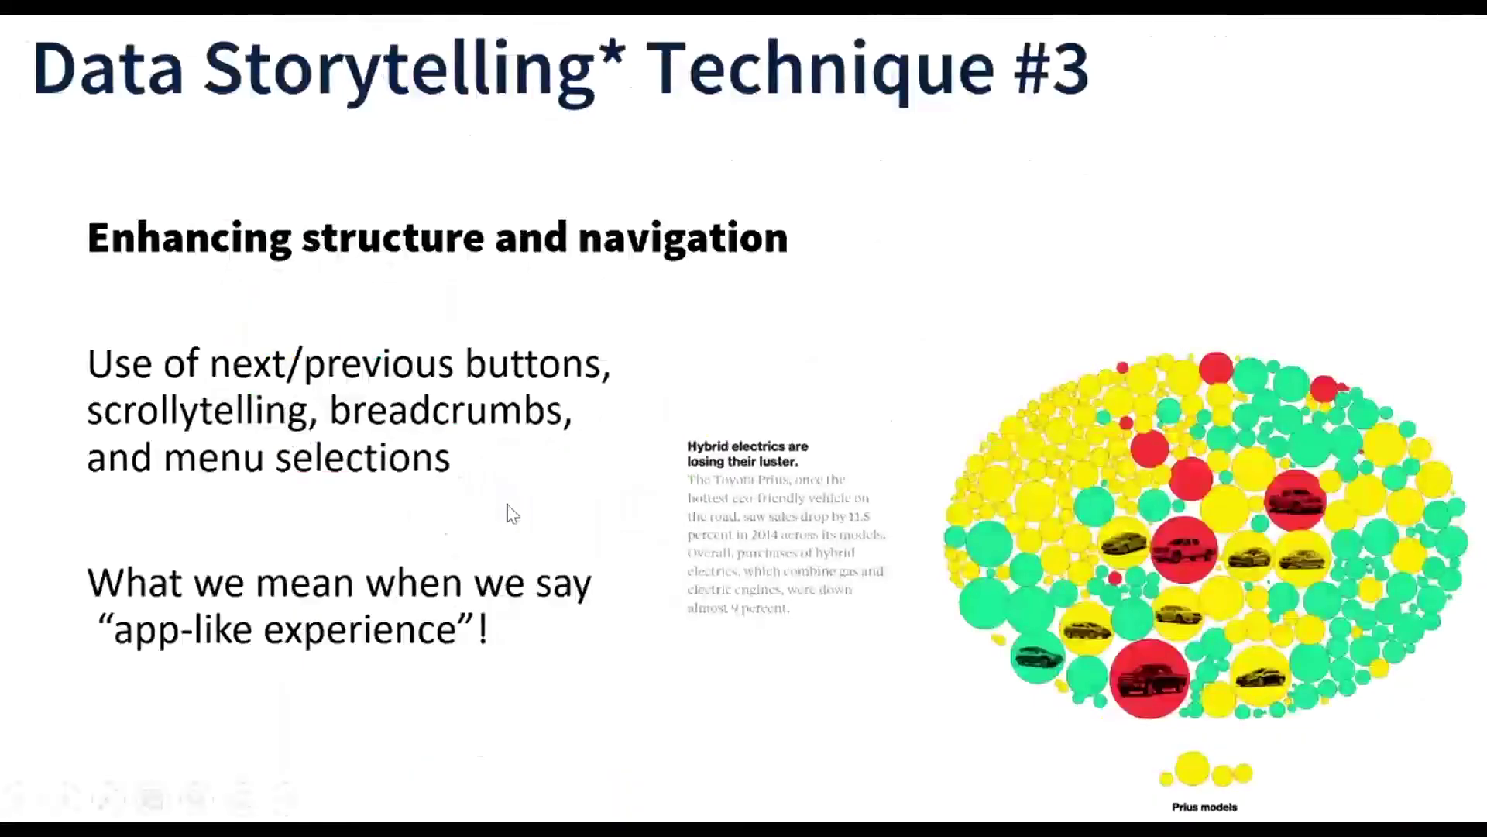
{"action": "key", "text": "Right"}
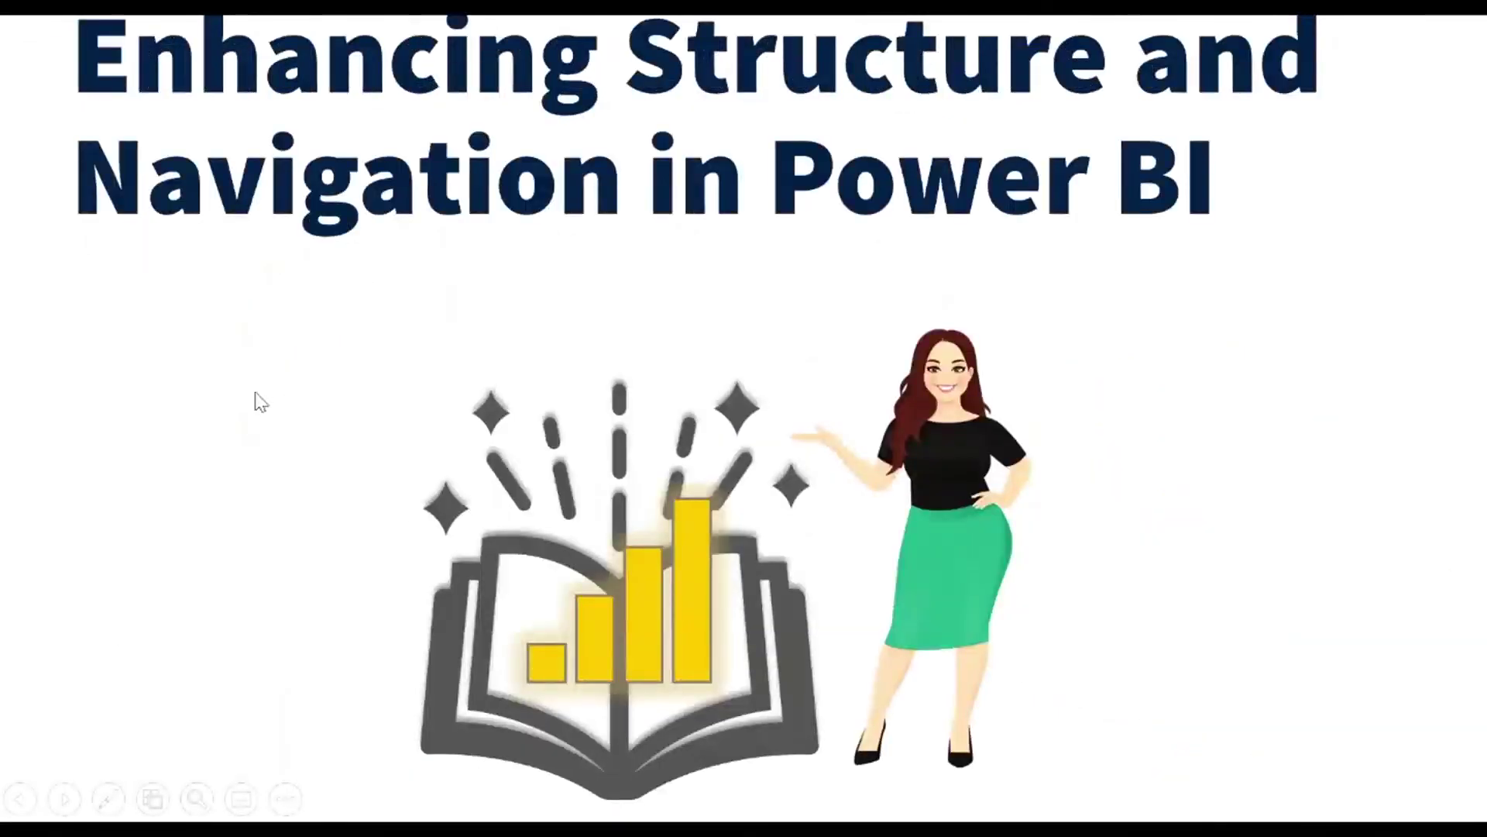
Switch to the Denver Traffic report in the Power BI service and display it in full screen.
{"action": "key", "text": "alt+Tab"}
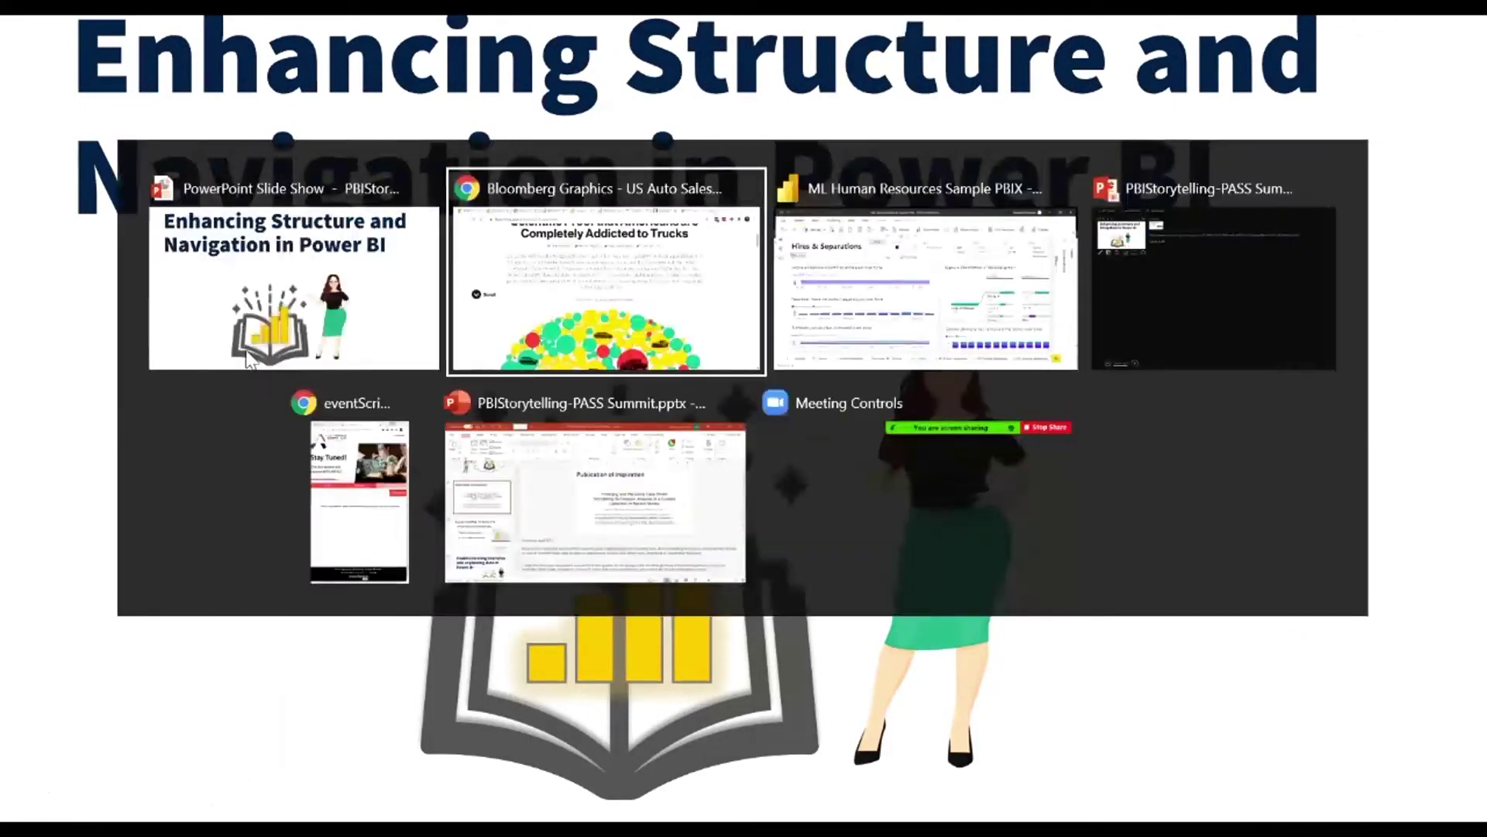
{"action": "key", "text": "alt+Tab"}
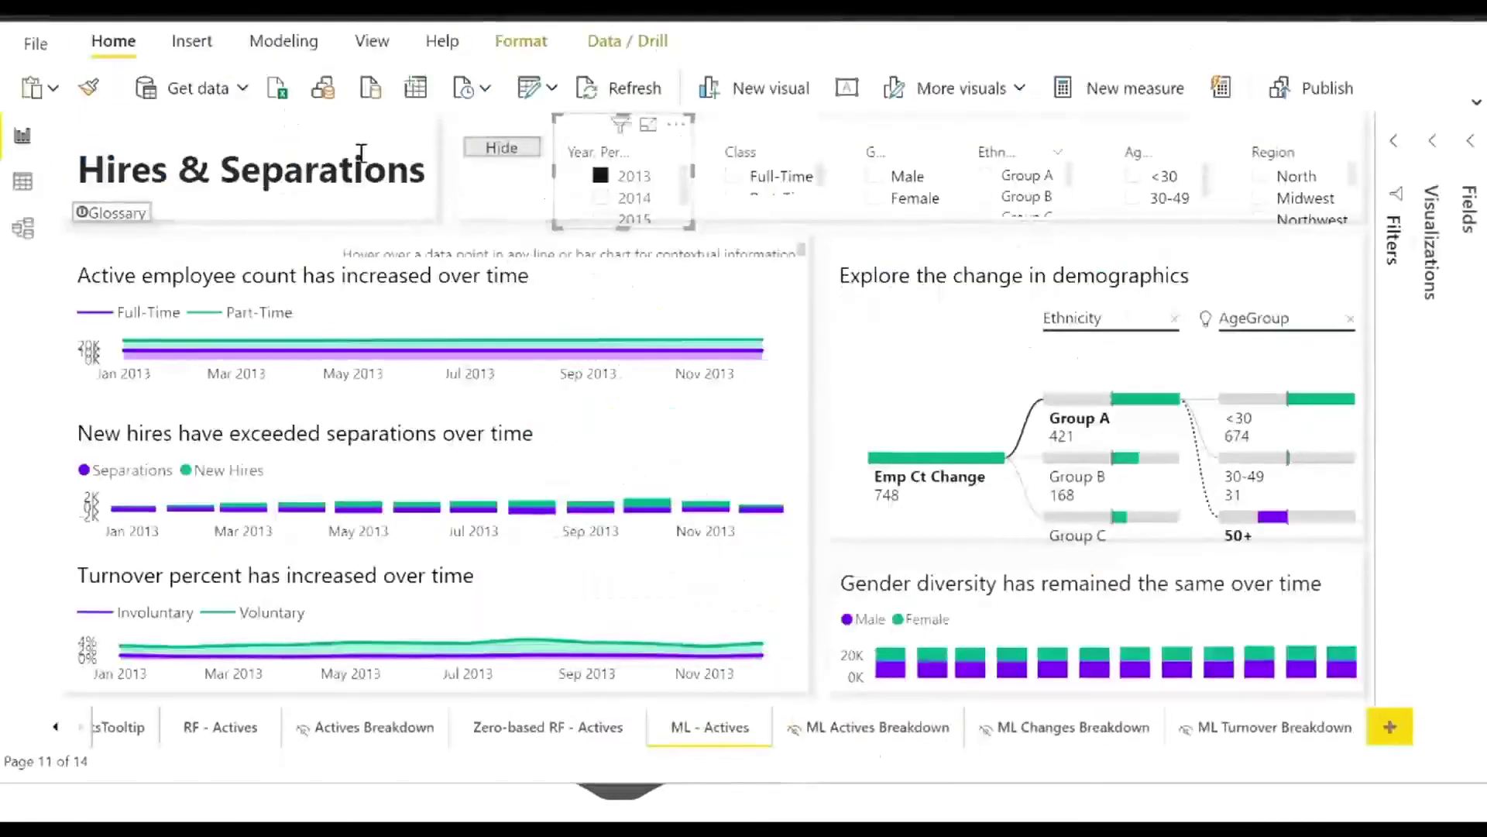
{"action": "key", "text": "alt+Tab"}
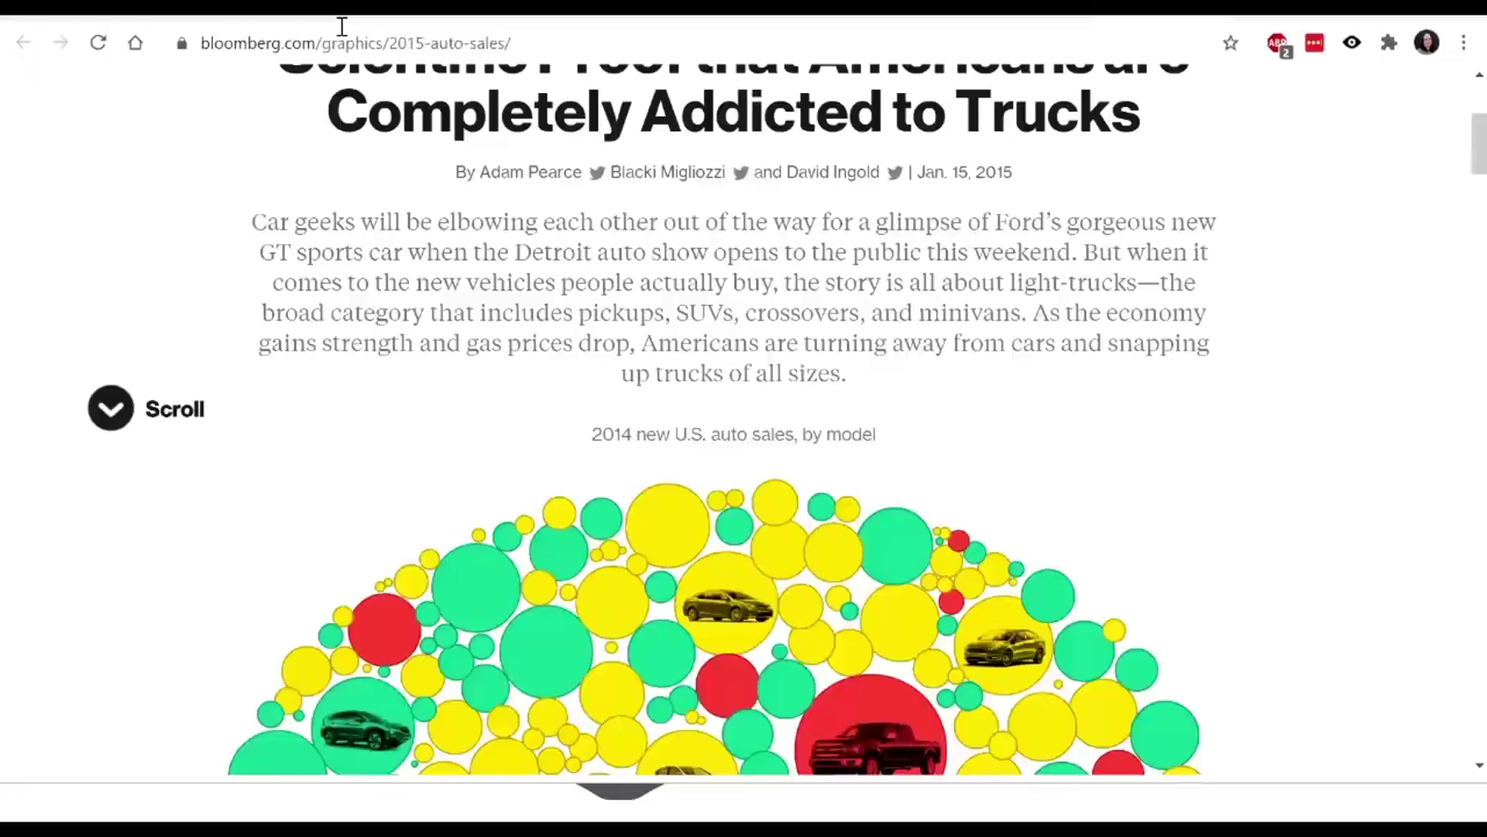
{"action": "key", "text": "alt+Tab"}
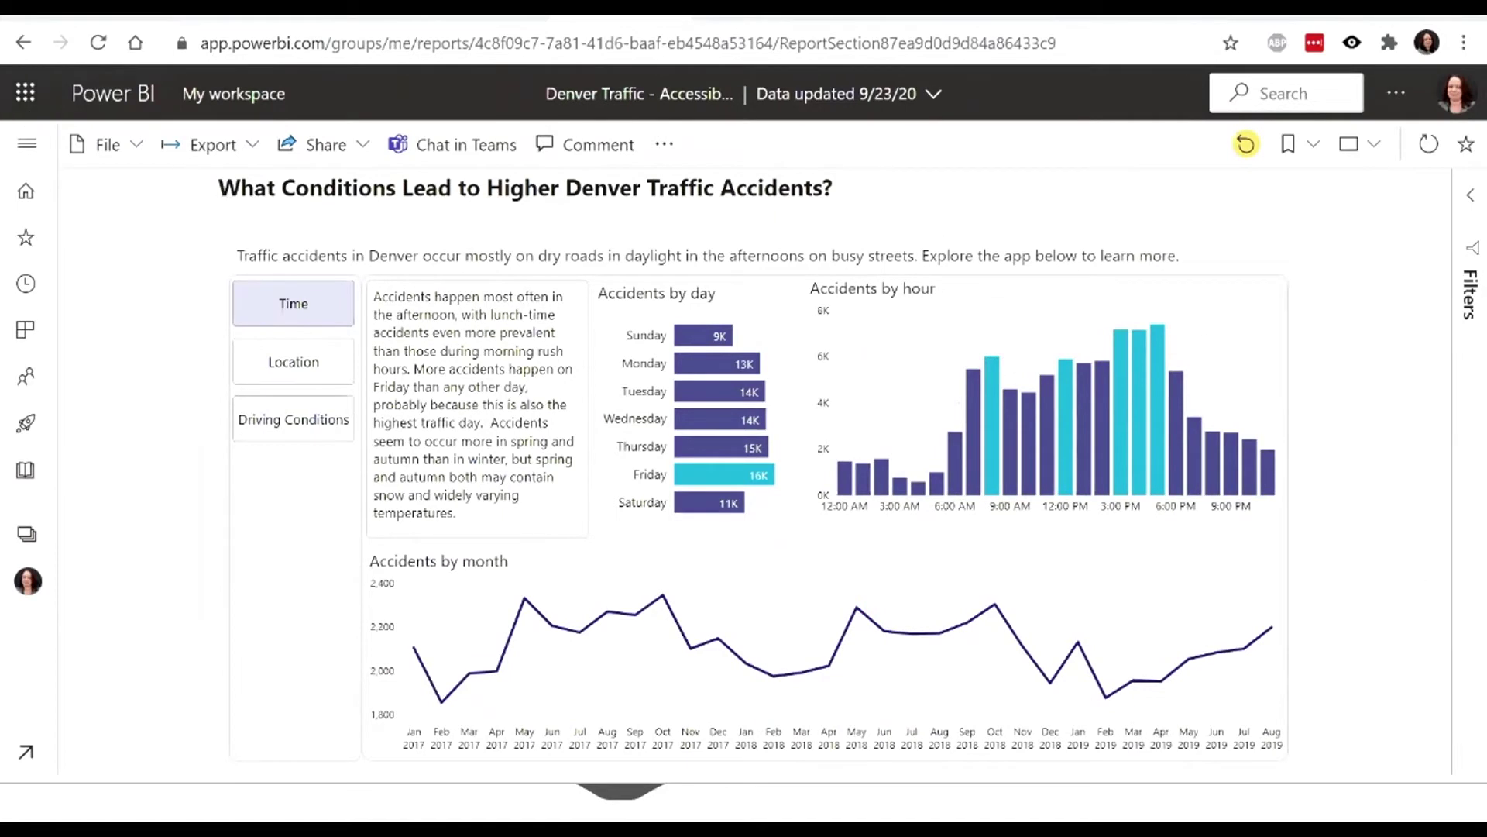
{"action": "left_click", "coordinate": [1363, 145]}
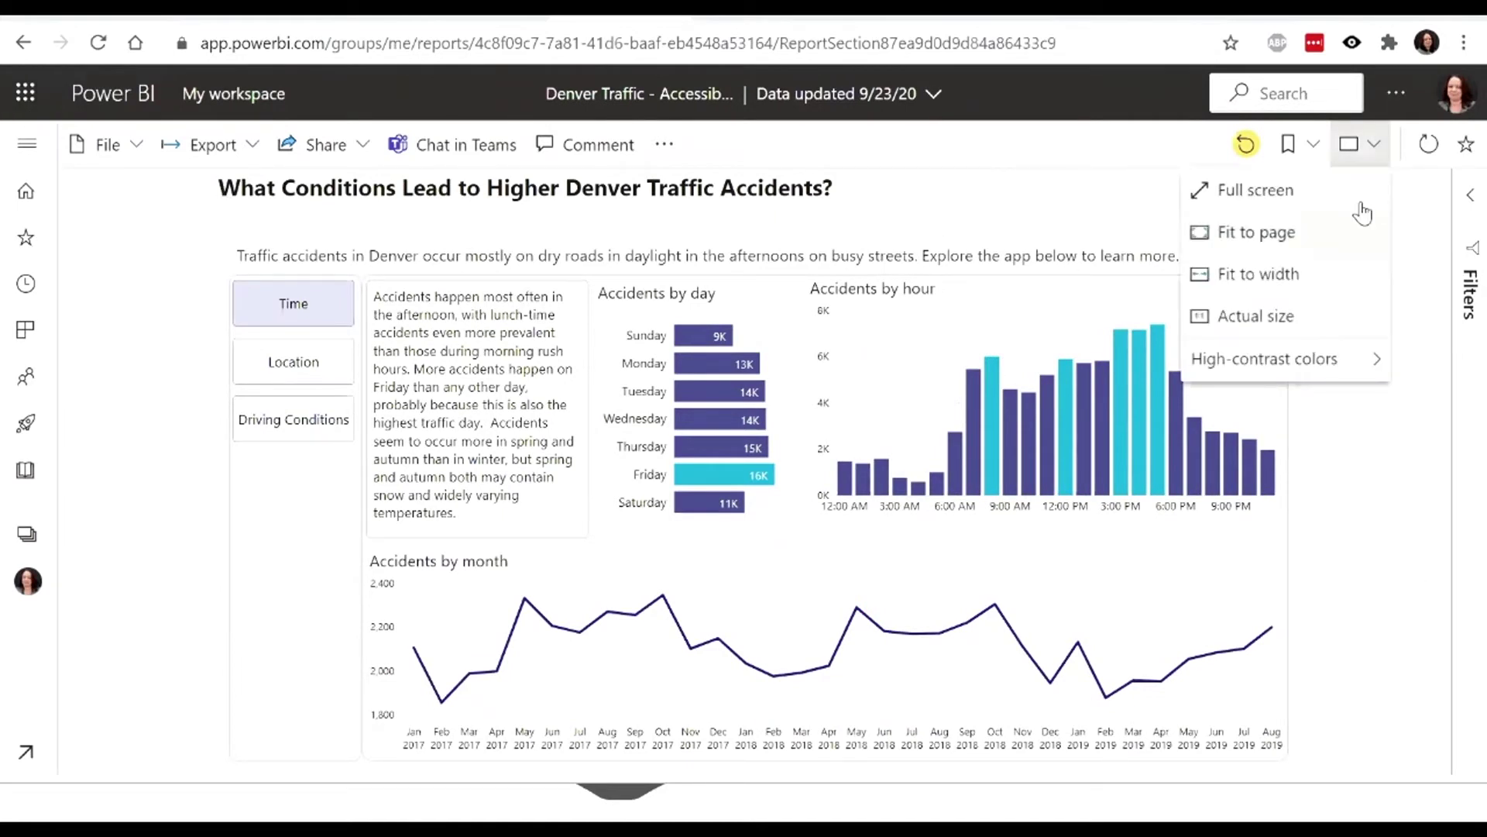
{"action": "left_click", "coordinate": [1371, 196]}
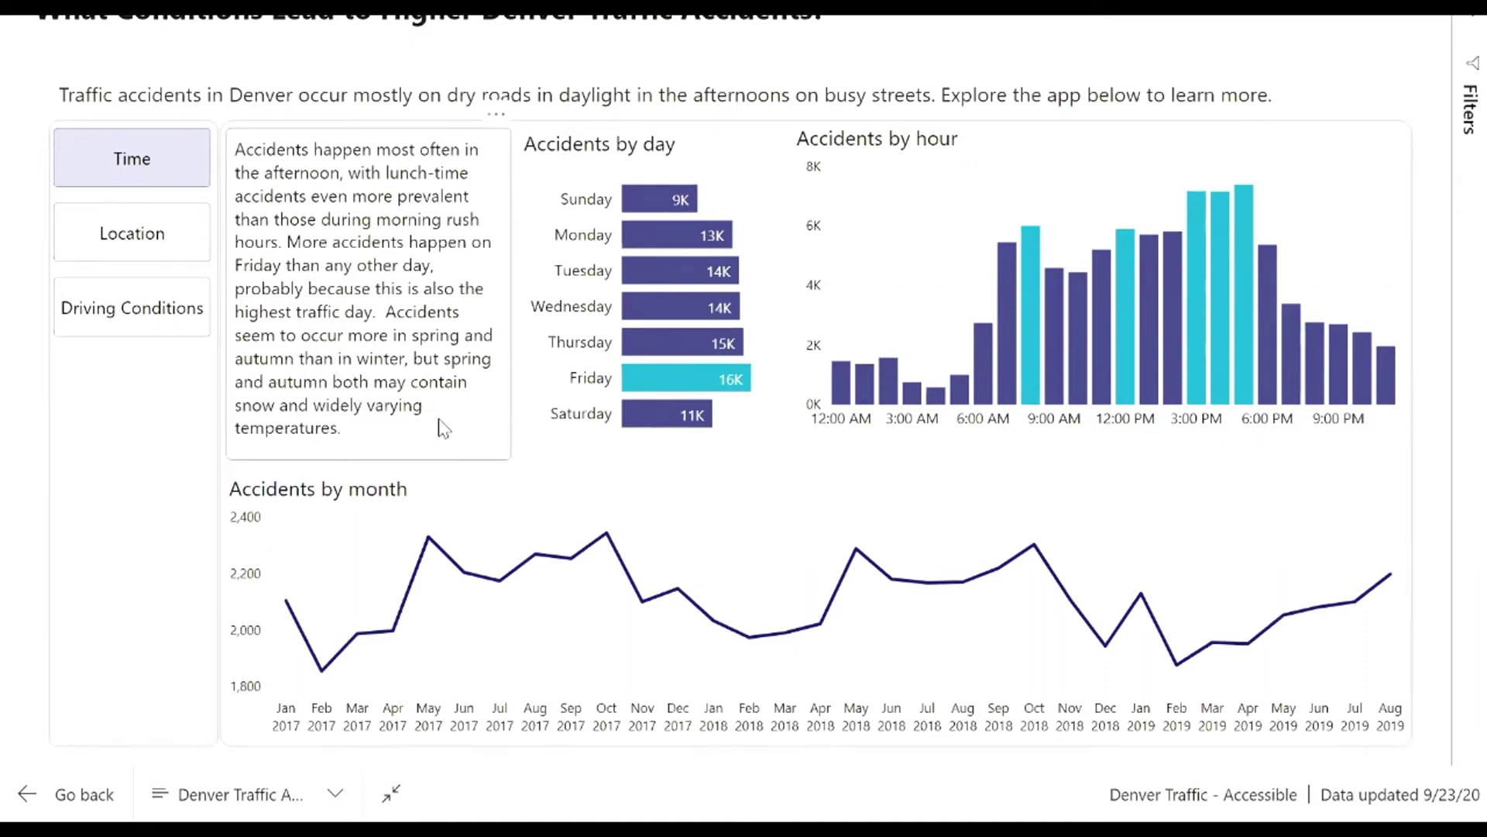
Open the report's Location view, filter the accident map to the Capitol Hill neighborhood, and clear that selection.
{"action": "left_click", "coordinate": [186, 246]}
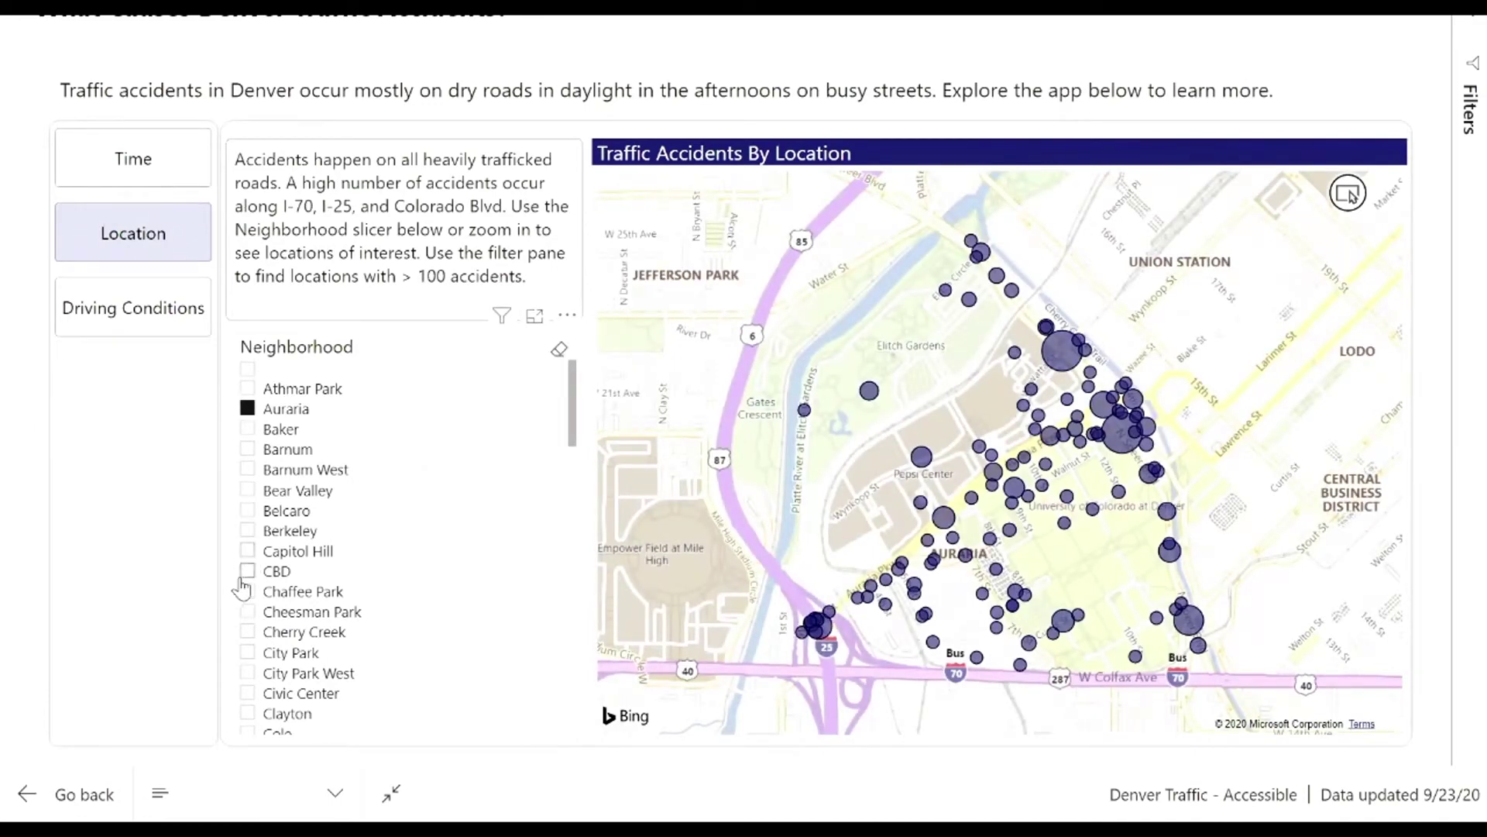
{"action": "left_click", "coordinate": [248, 551]}
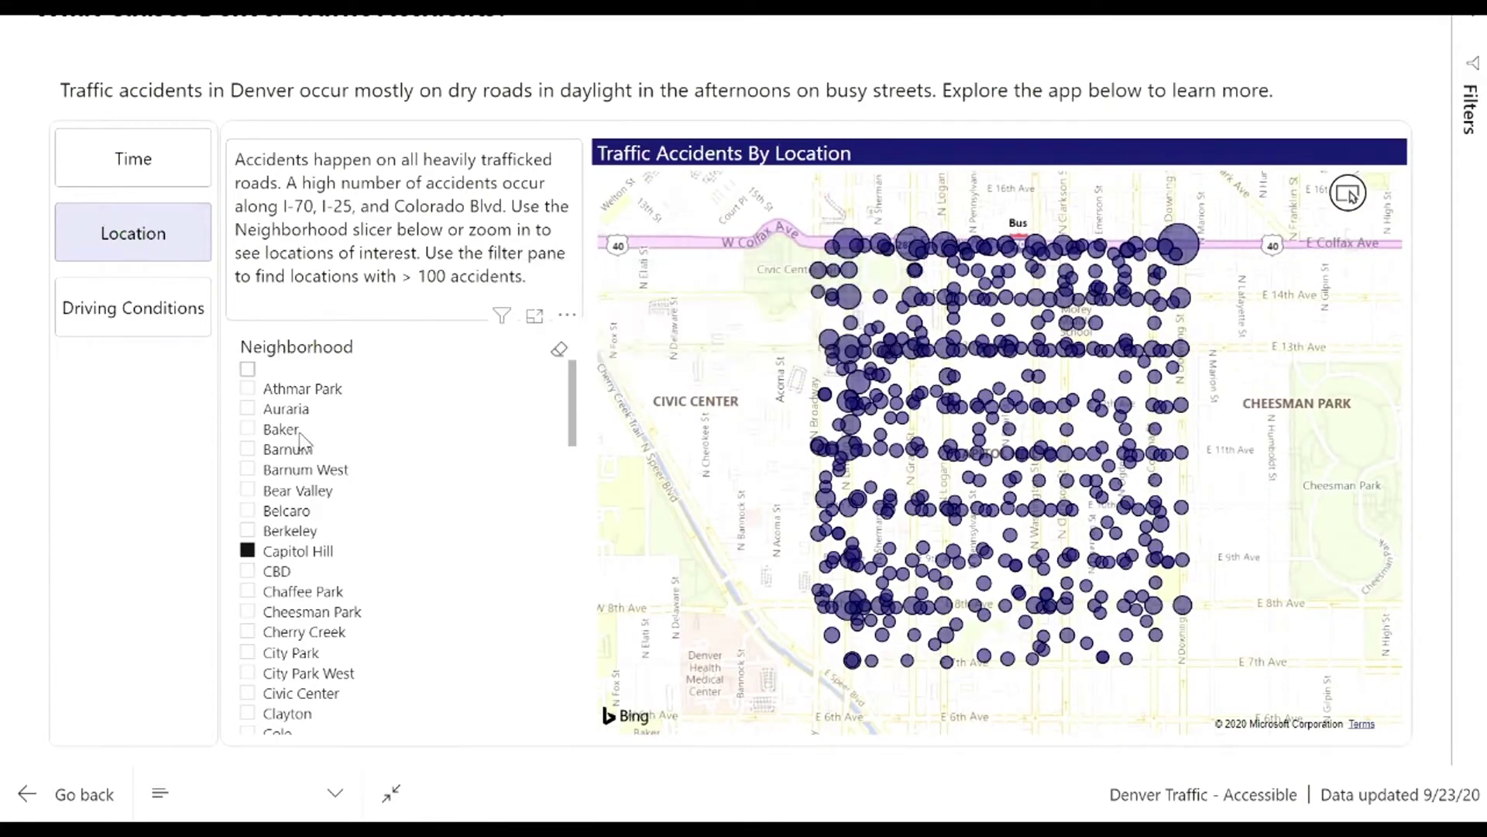
{"action": "left_click", "coordinate": [248, 551]}
Filter the accident map to North Park Hill, compare it with Northeast Park Hill, and return to North Park Hill.
{"action": "left_click_drag", "start_coordinate": [573, 424], "coordinate": [569, 558]}
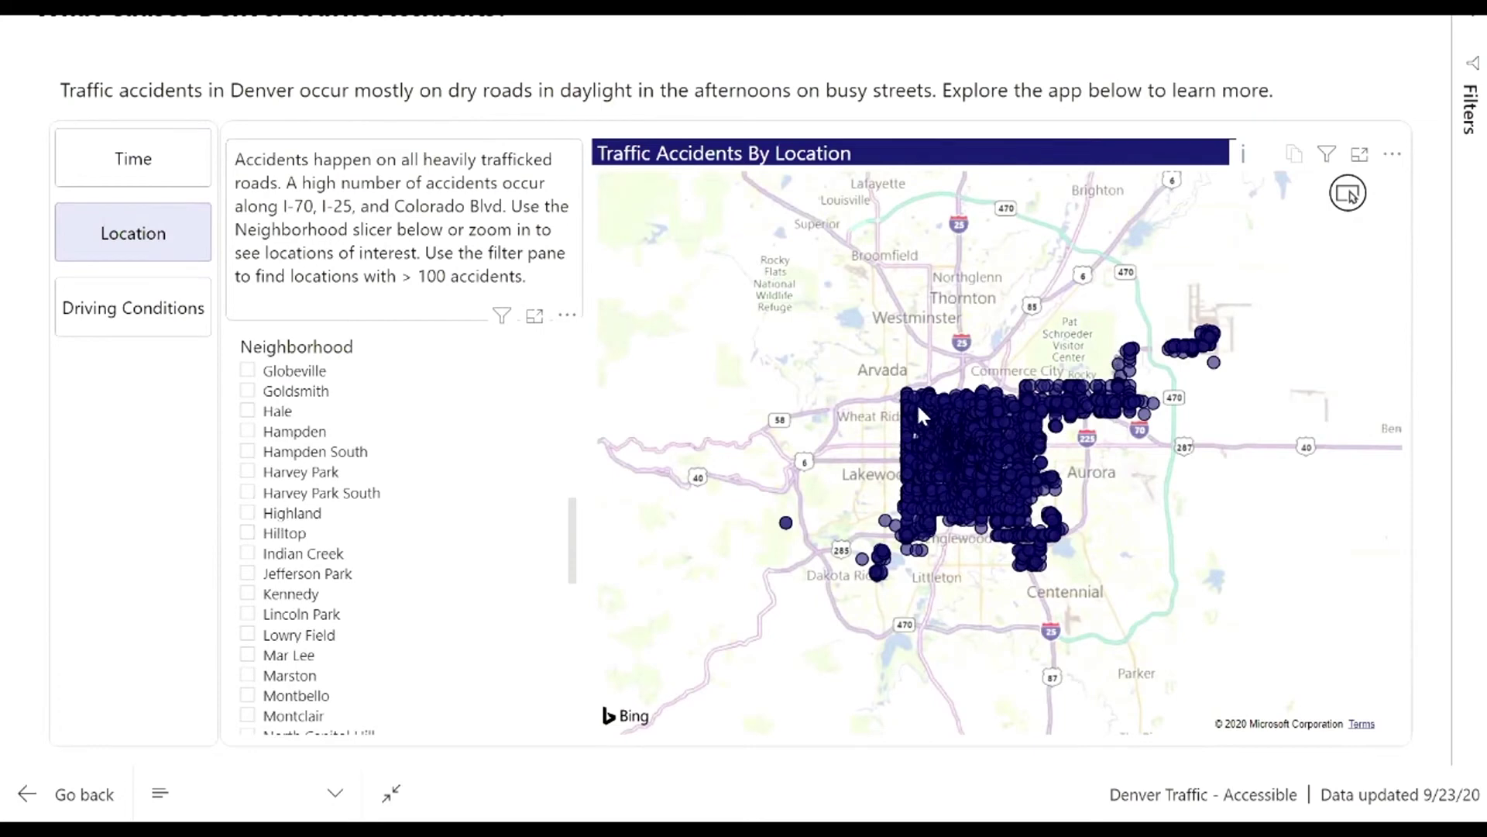
{"action": "left_click_drag", "start_coordinate": [573, 560], "coordinate": [574, 612]}
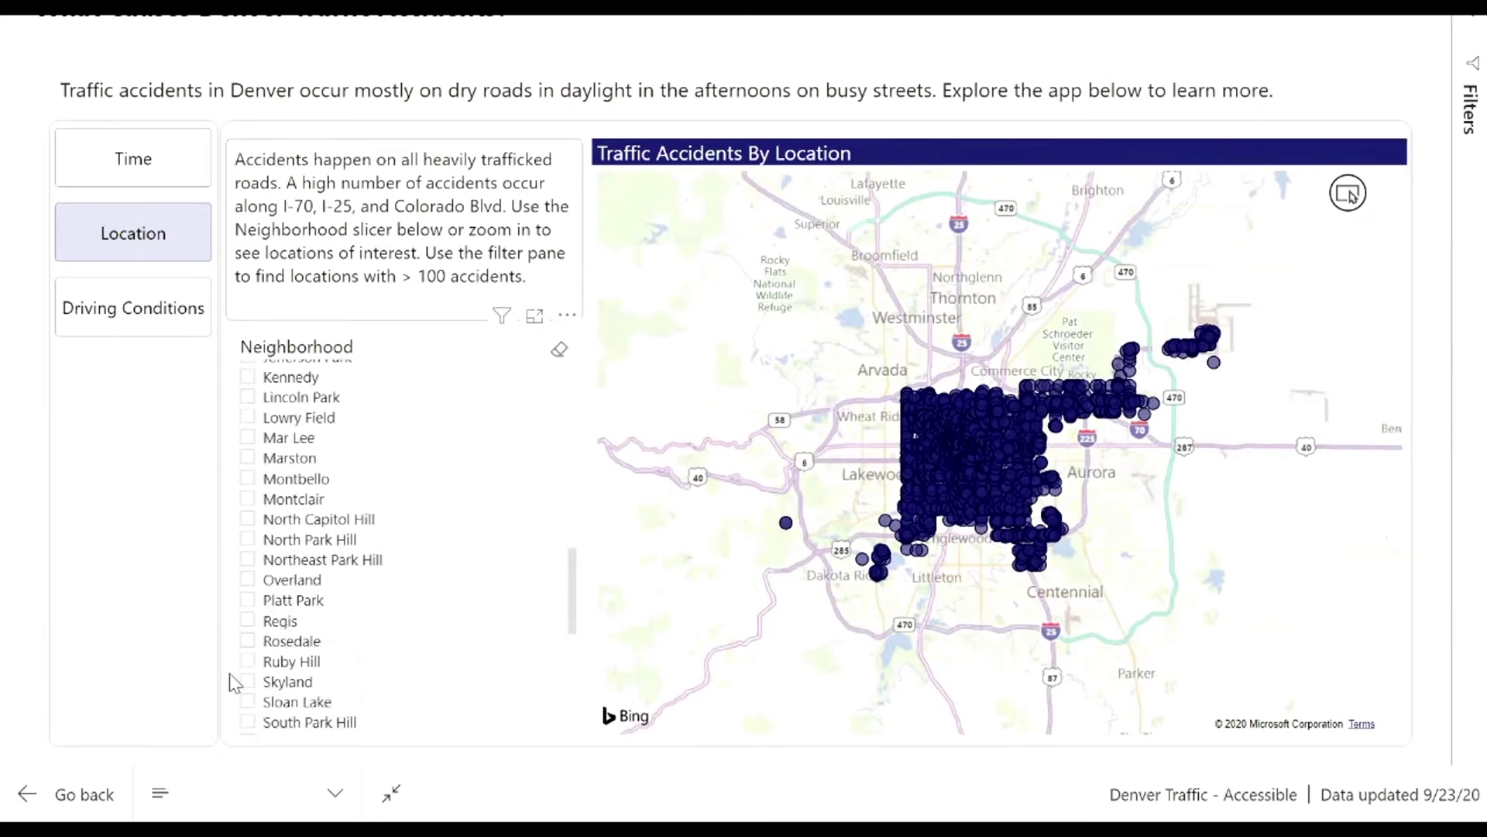
{"action": "left_click", "coordinate": [248, 561]}
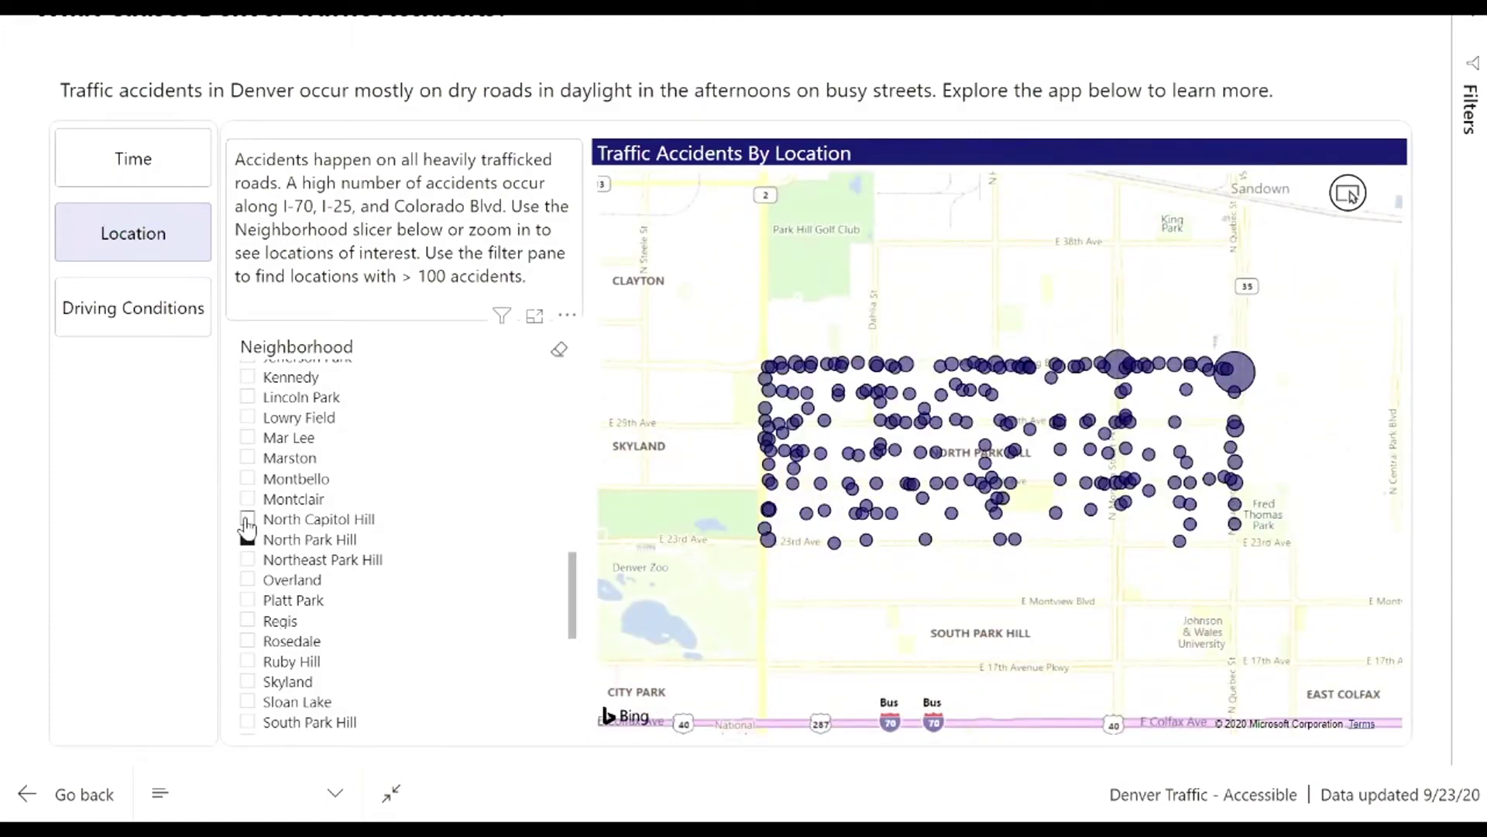
{"action": "left_click", "coordinate": [247, 559]}
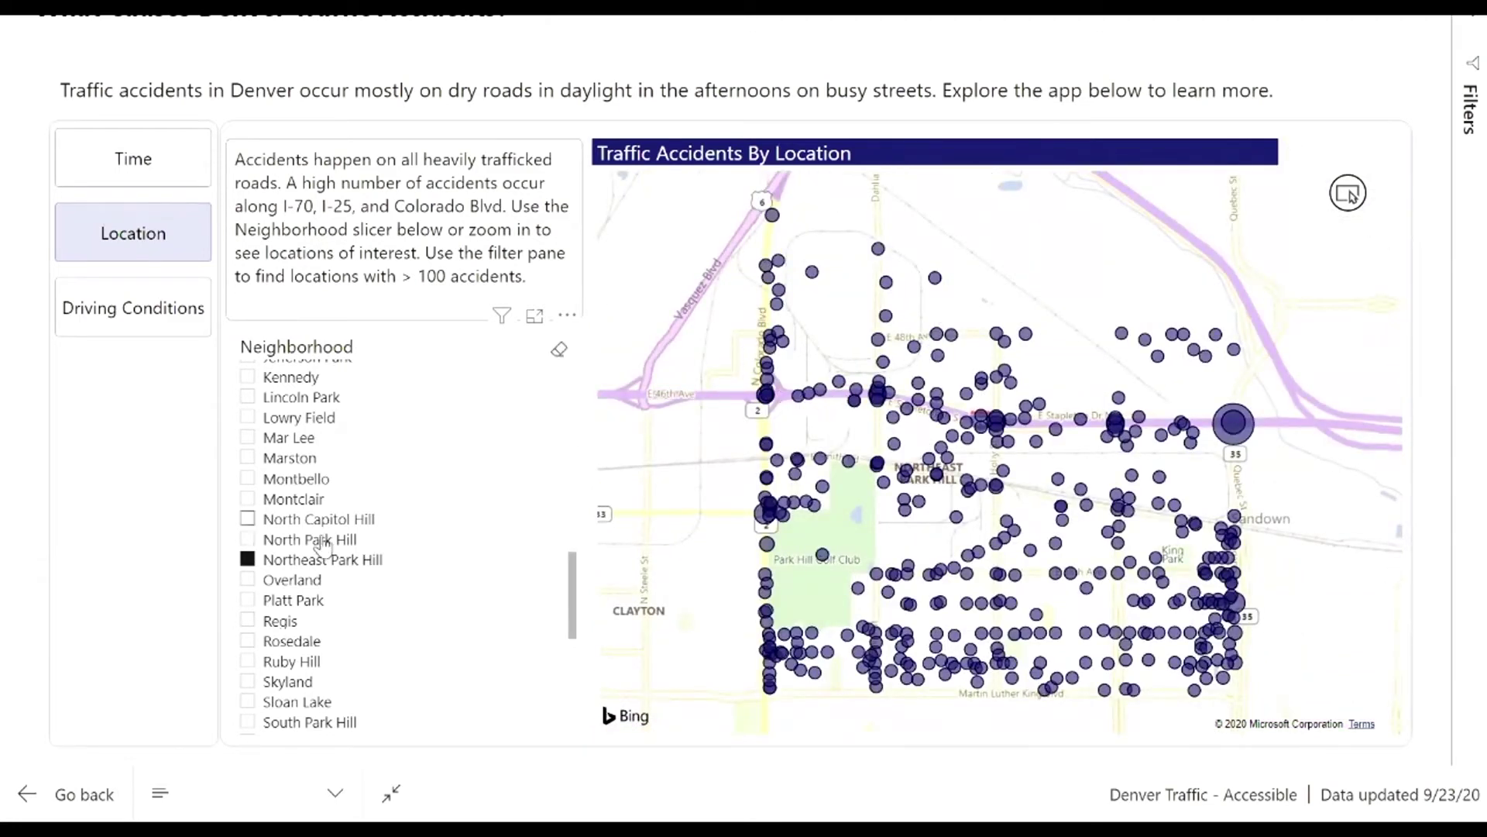
{"action": "left_click", "coordinate": [247, 539]}
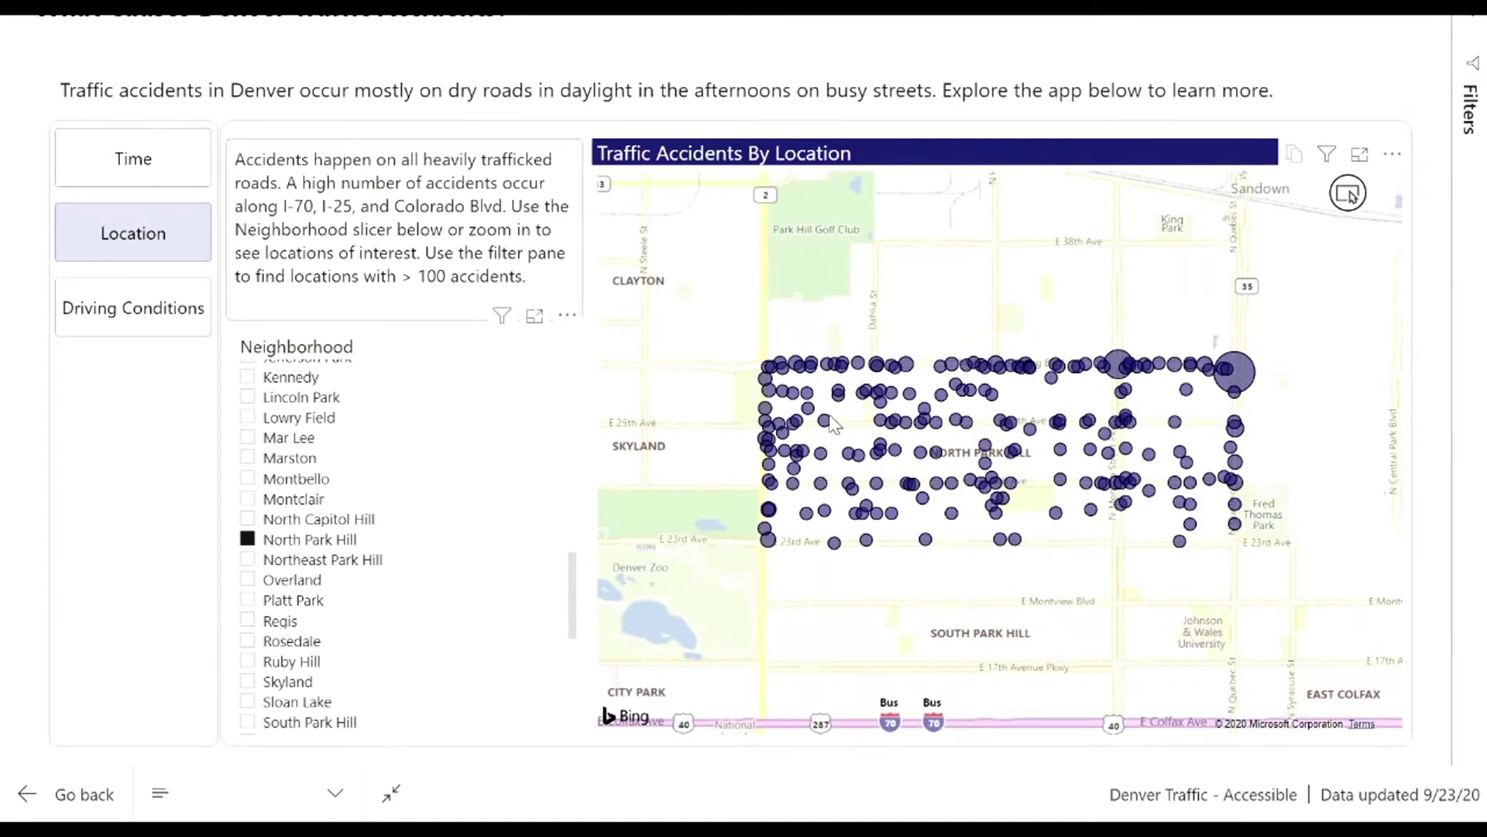
View the Driving Conditions charts, revisit the Location view, and return to the Time view.
{"action": "left_click", "coordinate": [128, 316]}
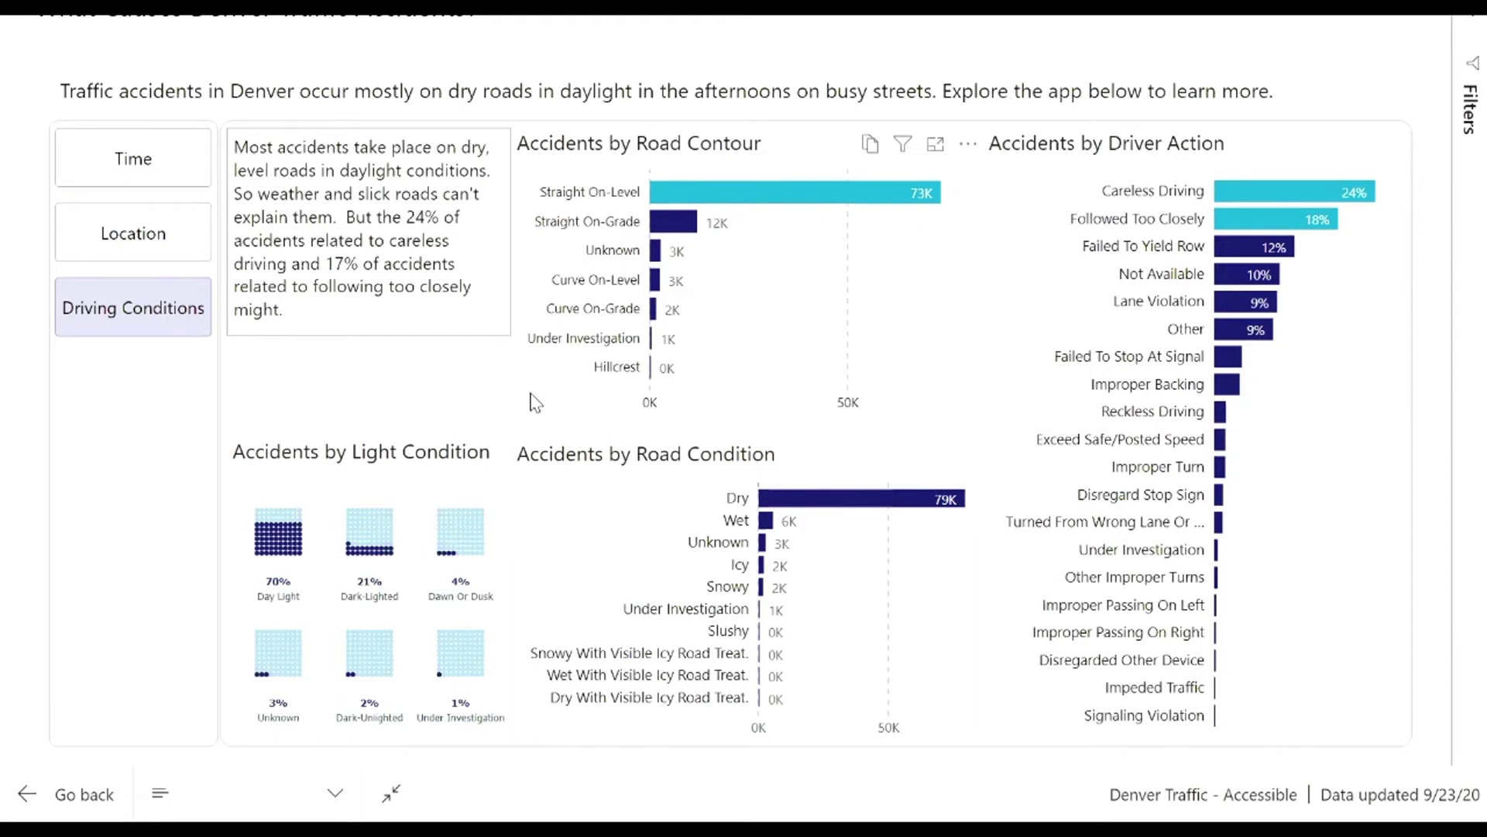
{"action": "left_click", "coordinate": [157, 237]}
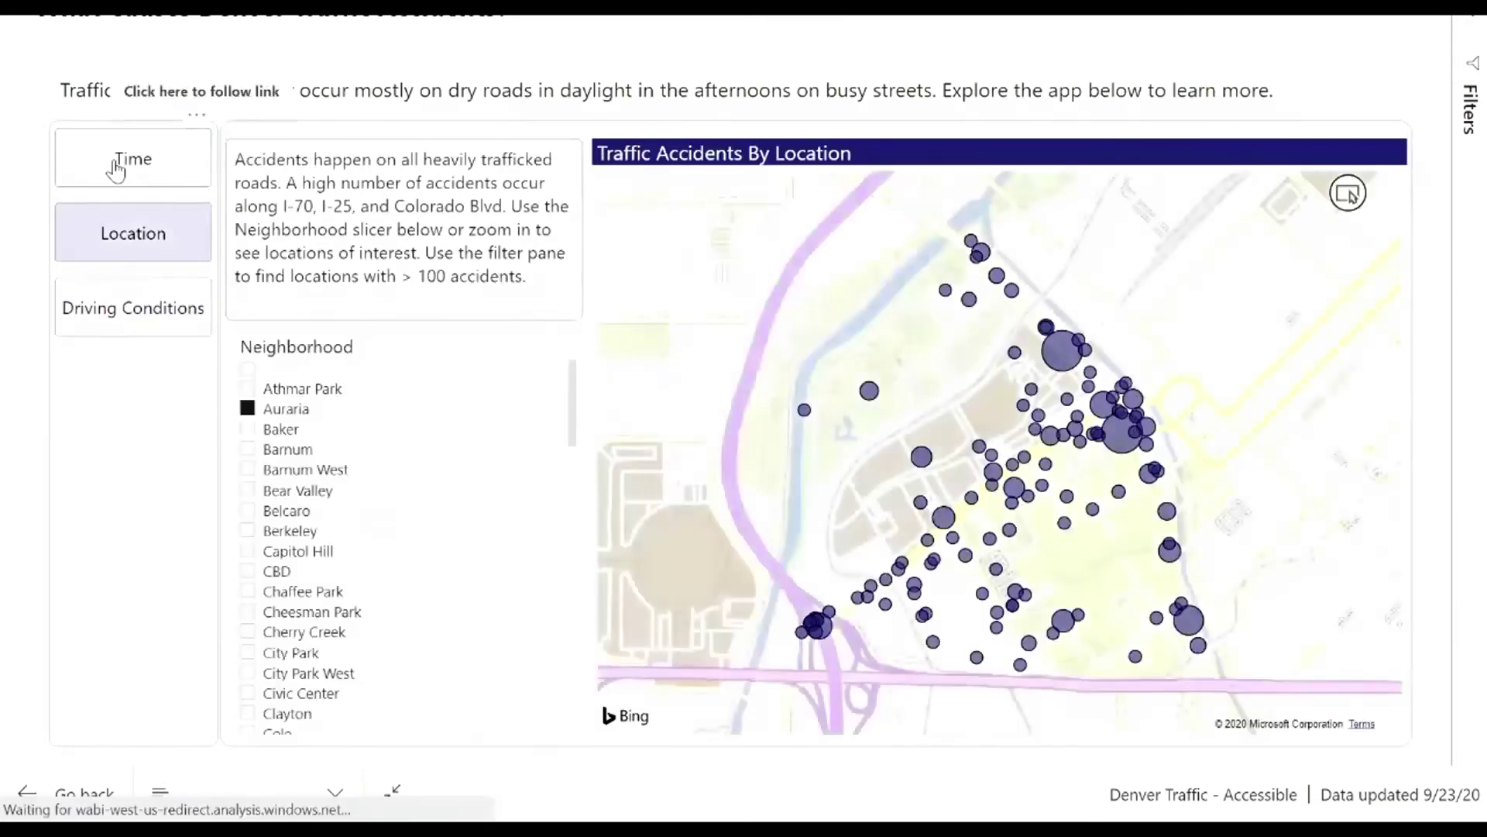
{"action": "left_click", "coordinate": [117, 168]}
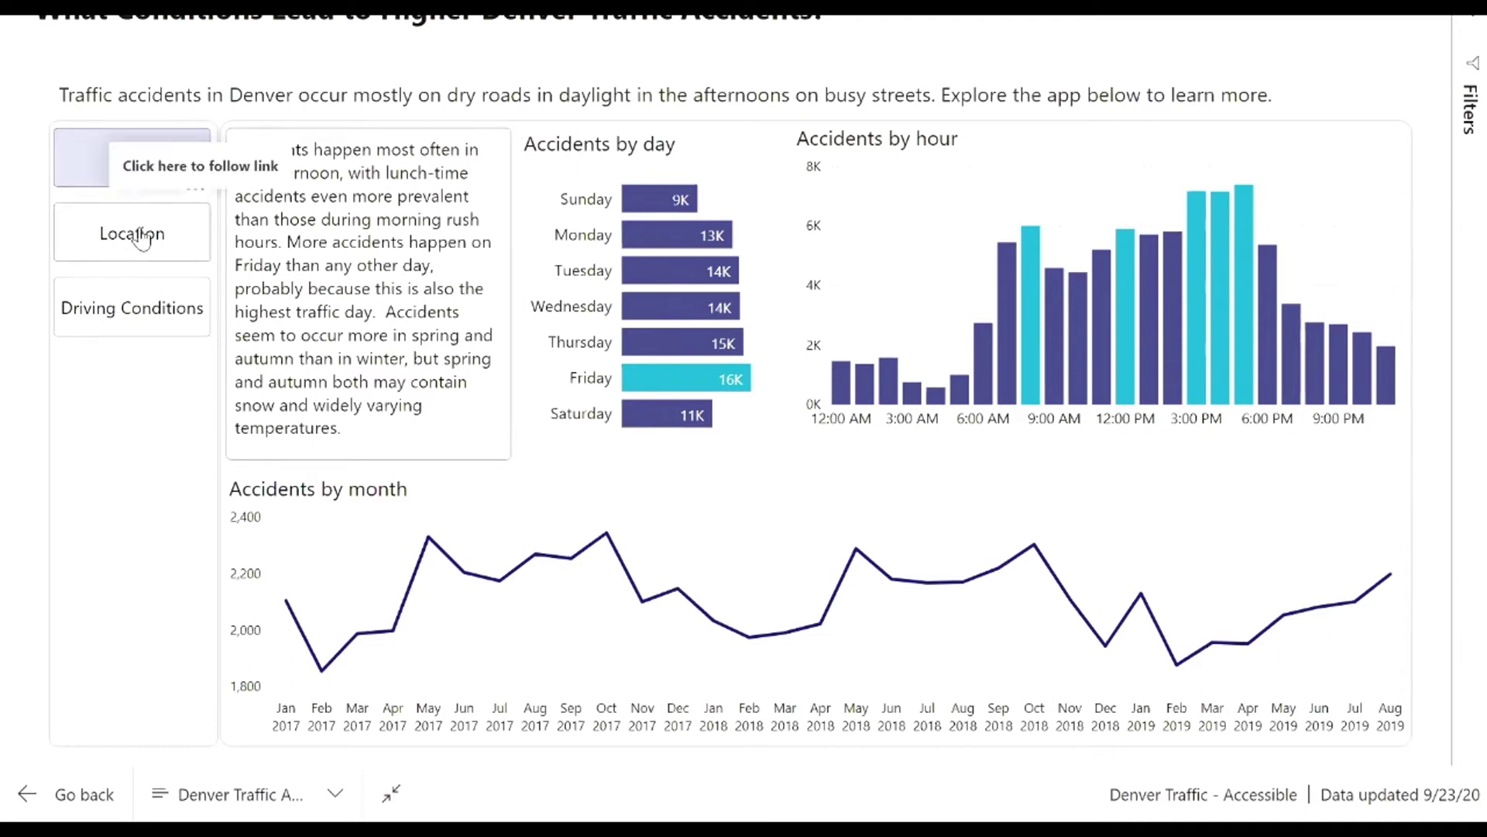
Switch to the PowerPoint slide show and show the "Data Storytelling Technique #3" slide.
{"action": "key", "text": "alt+Tab"}
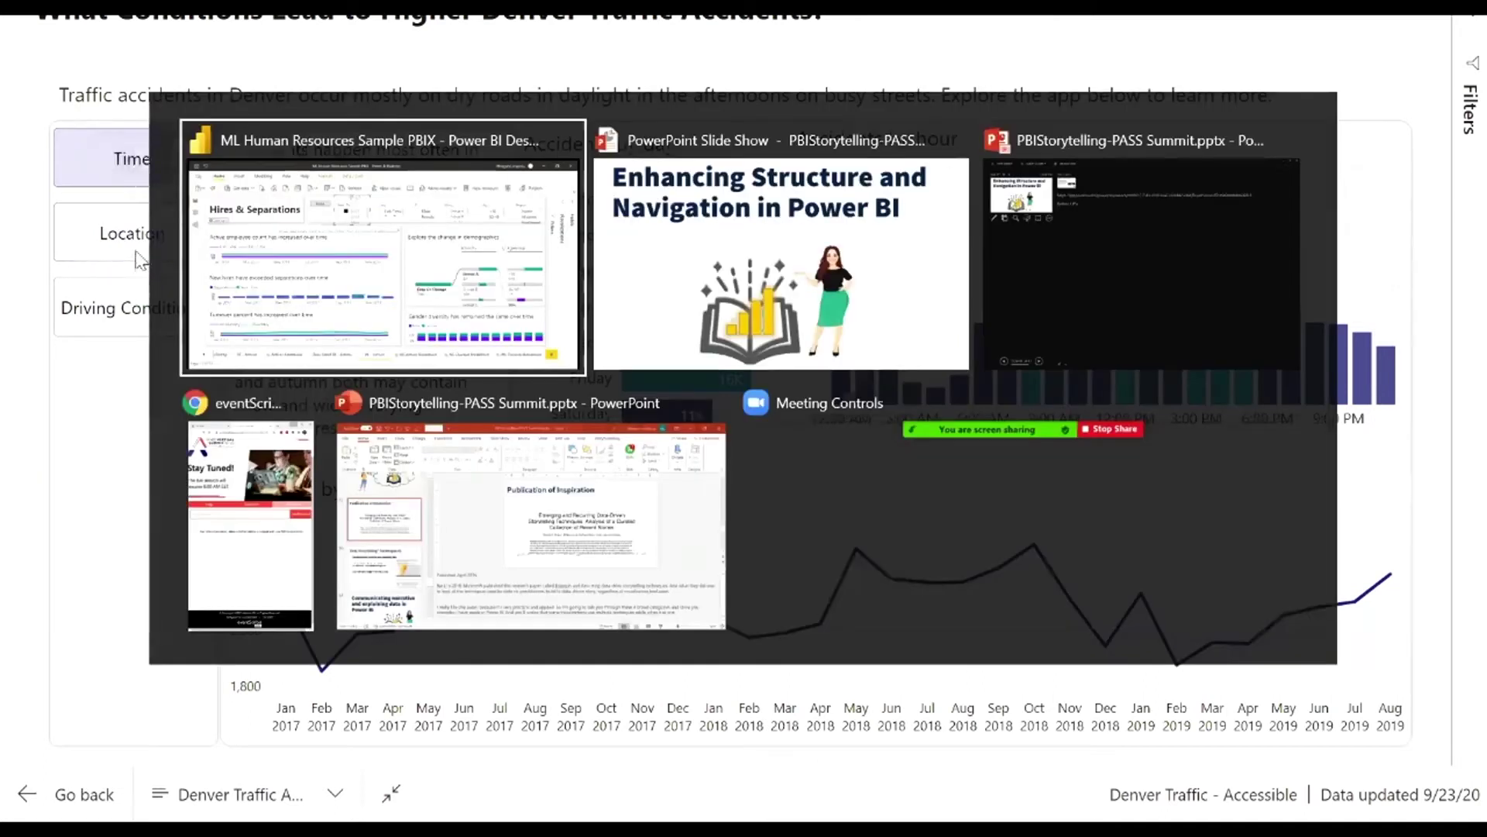
{"action": "key", "text": "alt+Tab"}
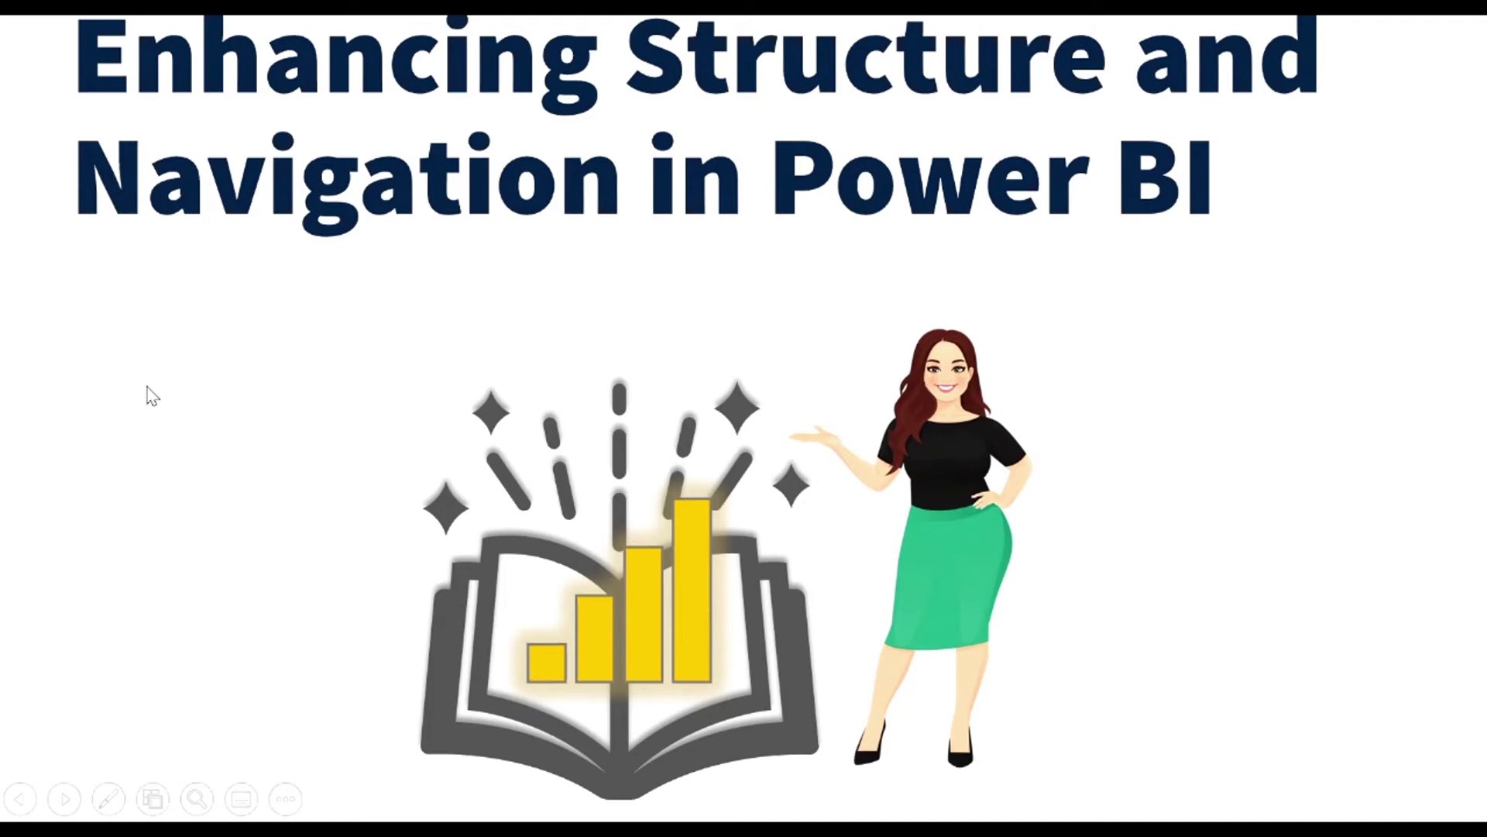
{"action": "key", "text": "Right"}
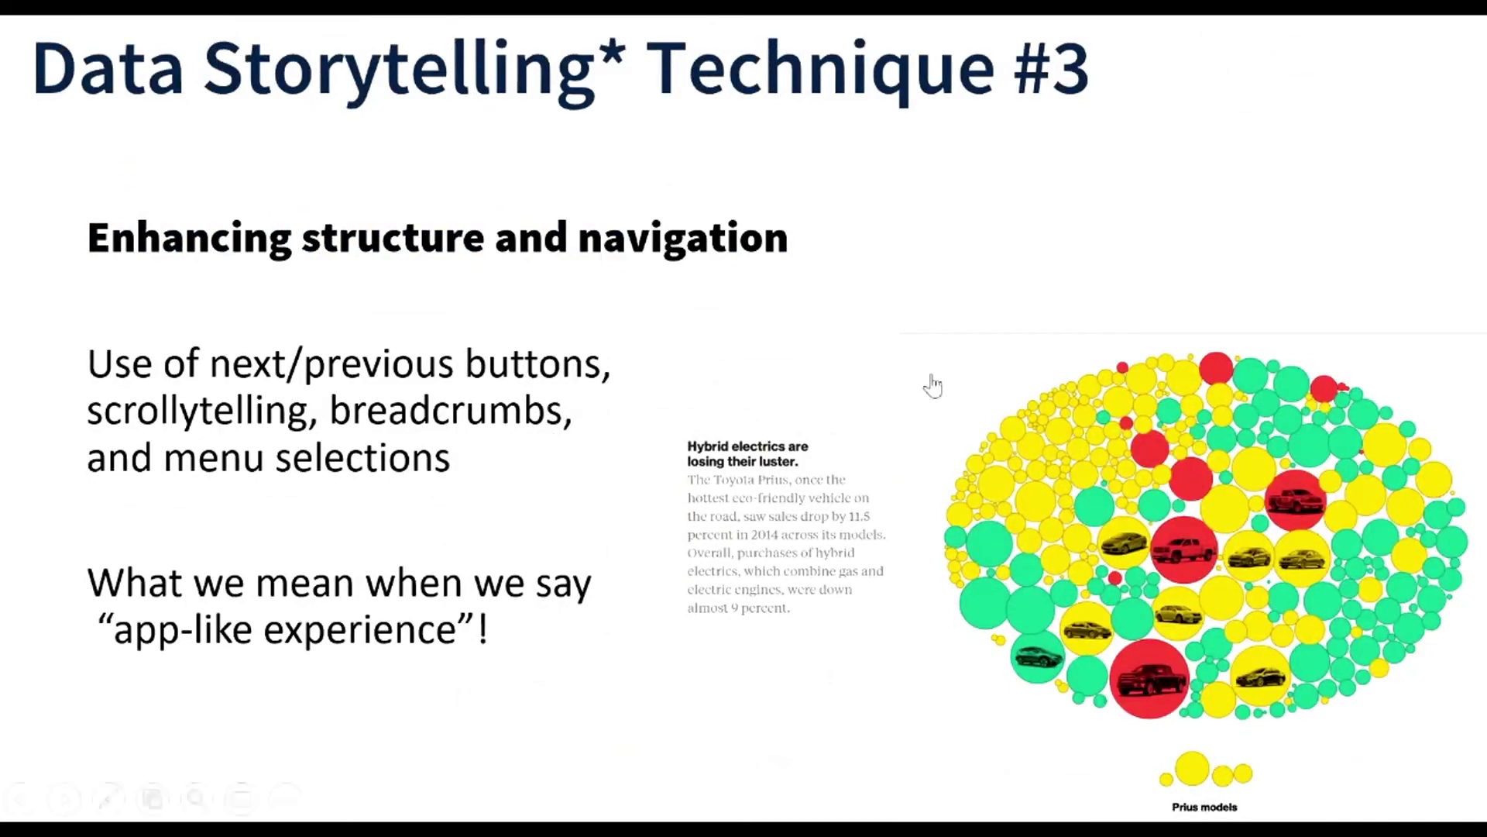
Switch back to the Denver Traffic report in Power BI and leave full-screen mode.
{"action": "key", "text": "alt+Tab"}
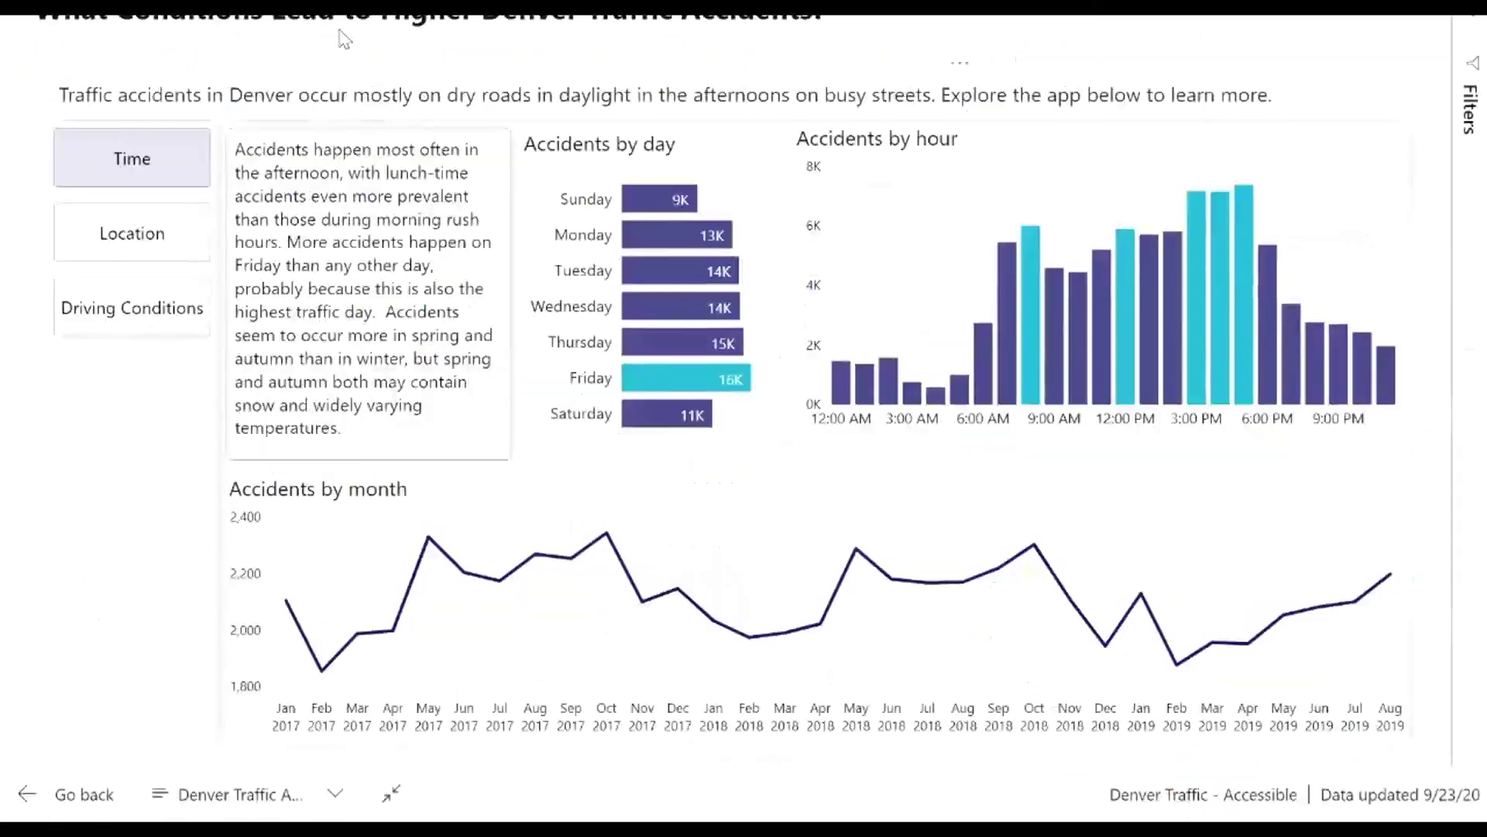
{"action": "mouse_move", "coordinate": [341, 29]}
{"action": "key", "text": "Escape"}
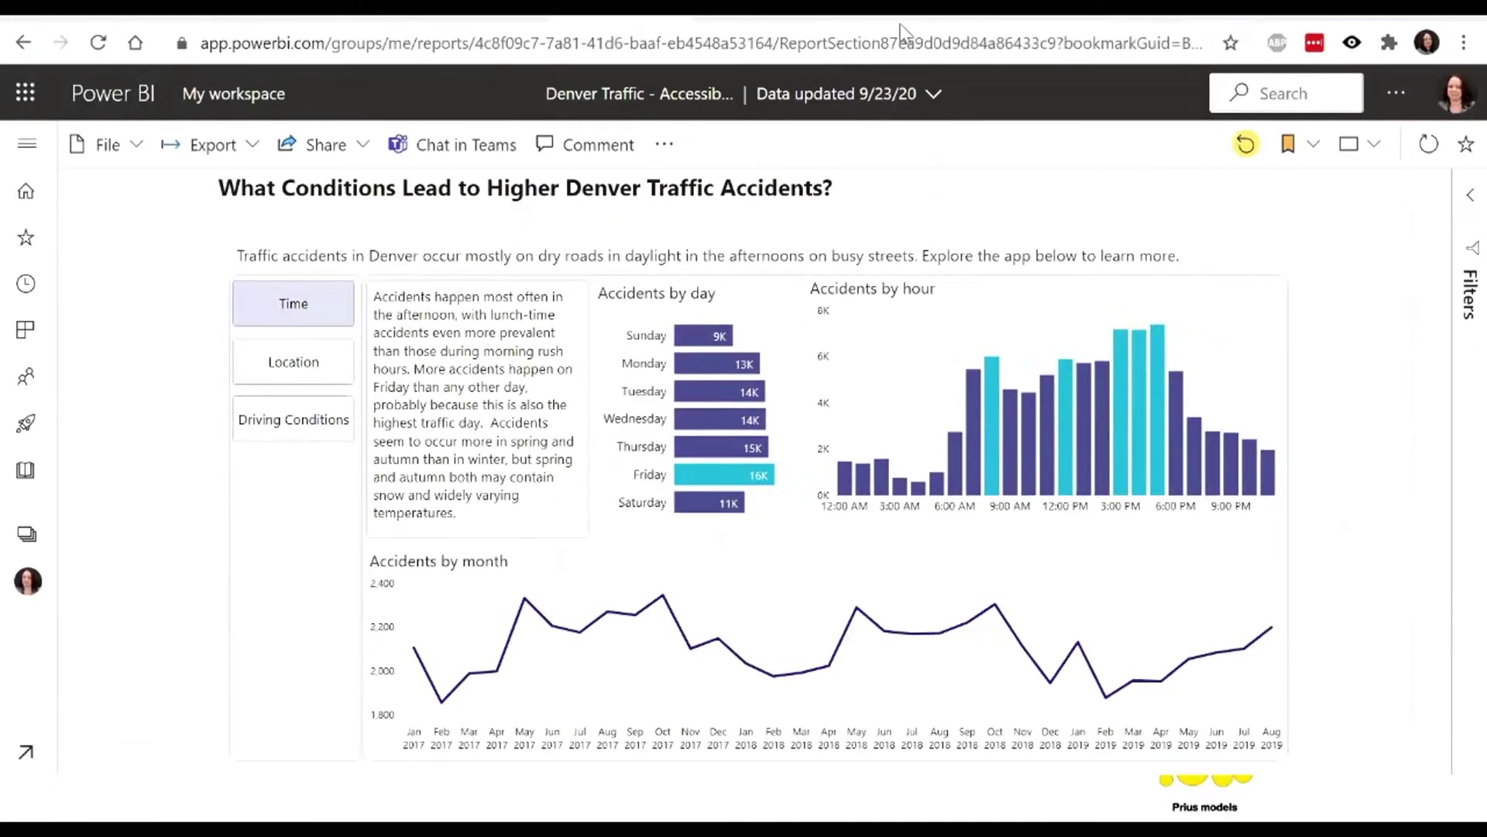
Switch to the Bloomberg auto sales article, return to its beginning, and look through the open Power BI reports.
{"action": "key", "text": "alt+Tab"}
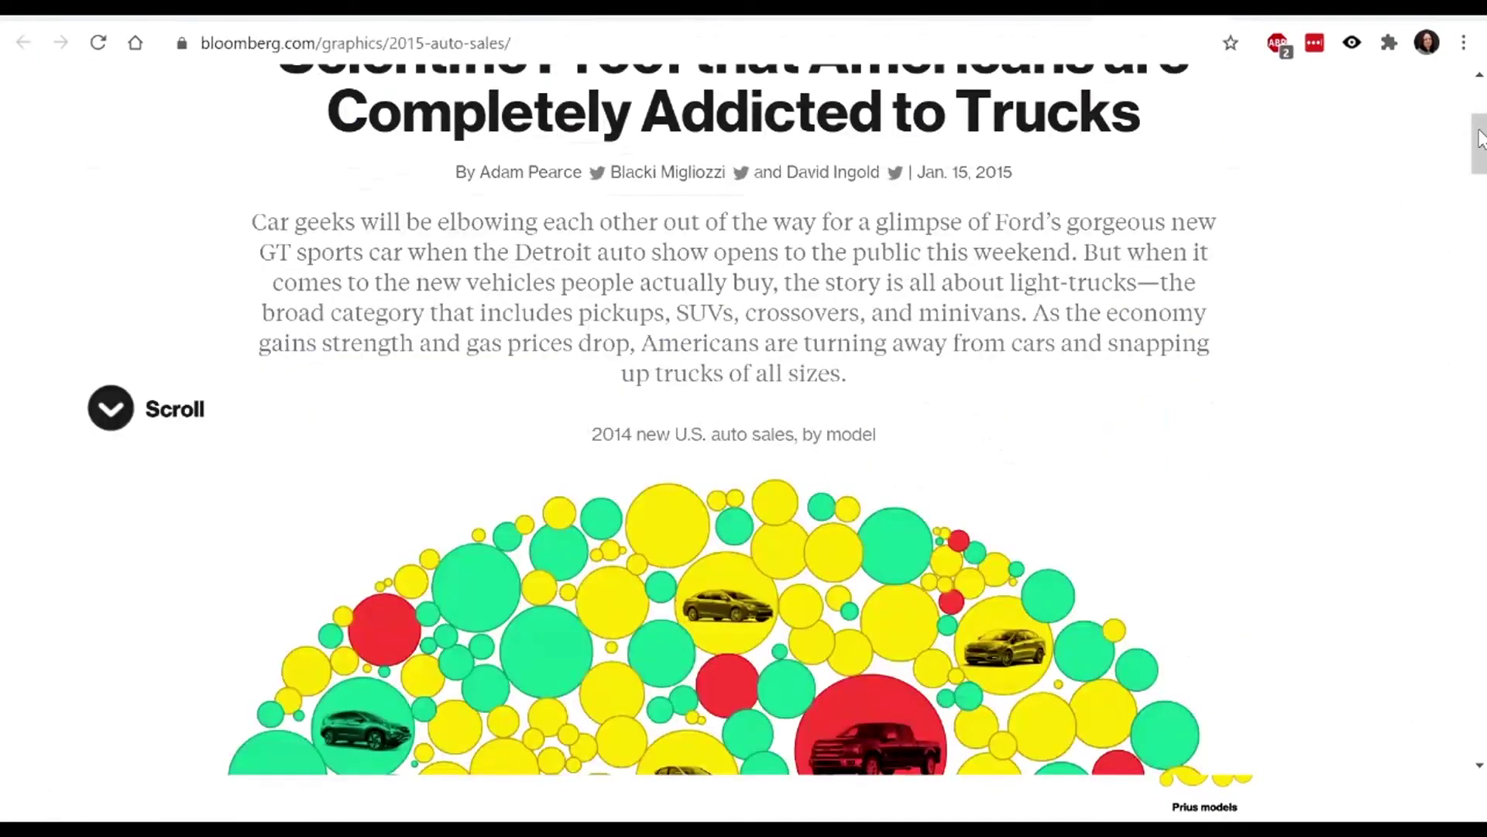
{"action": "scroll", "coordinate": [1476, 140], "scroll_direction": "up", "scroll_amount": 5}
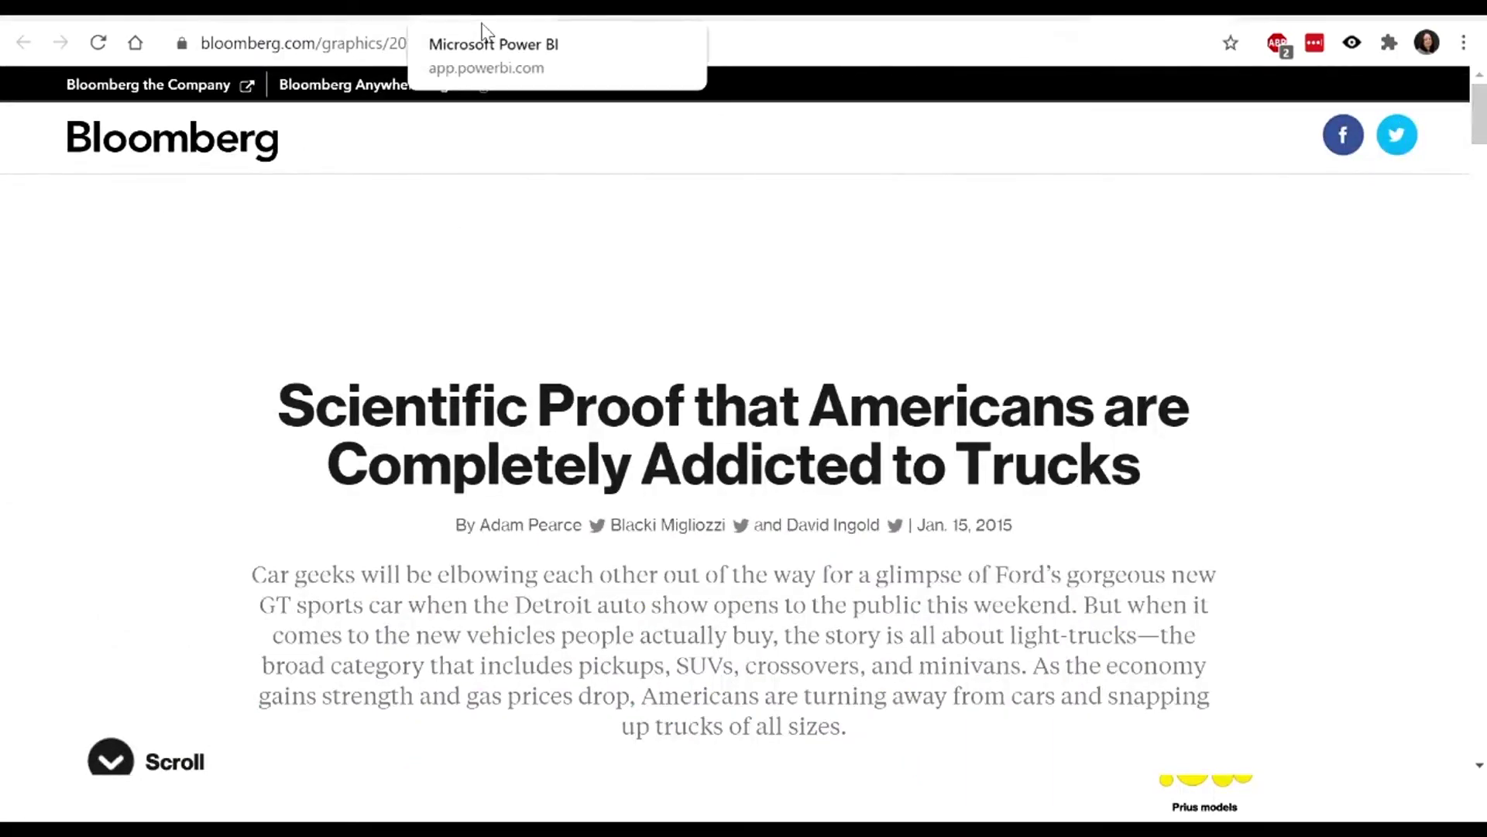
{"action": "left_click", "coordinate": [482, 9]}
{"action": "left_click", "coordinate": [208, 16]}
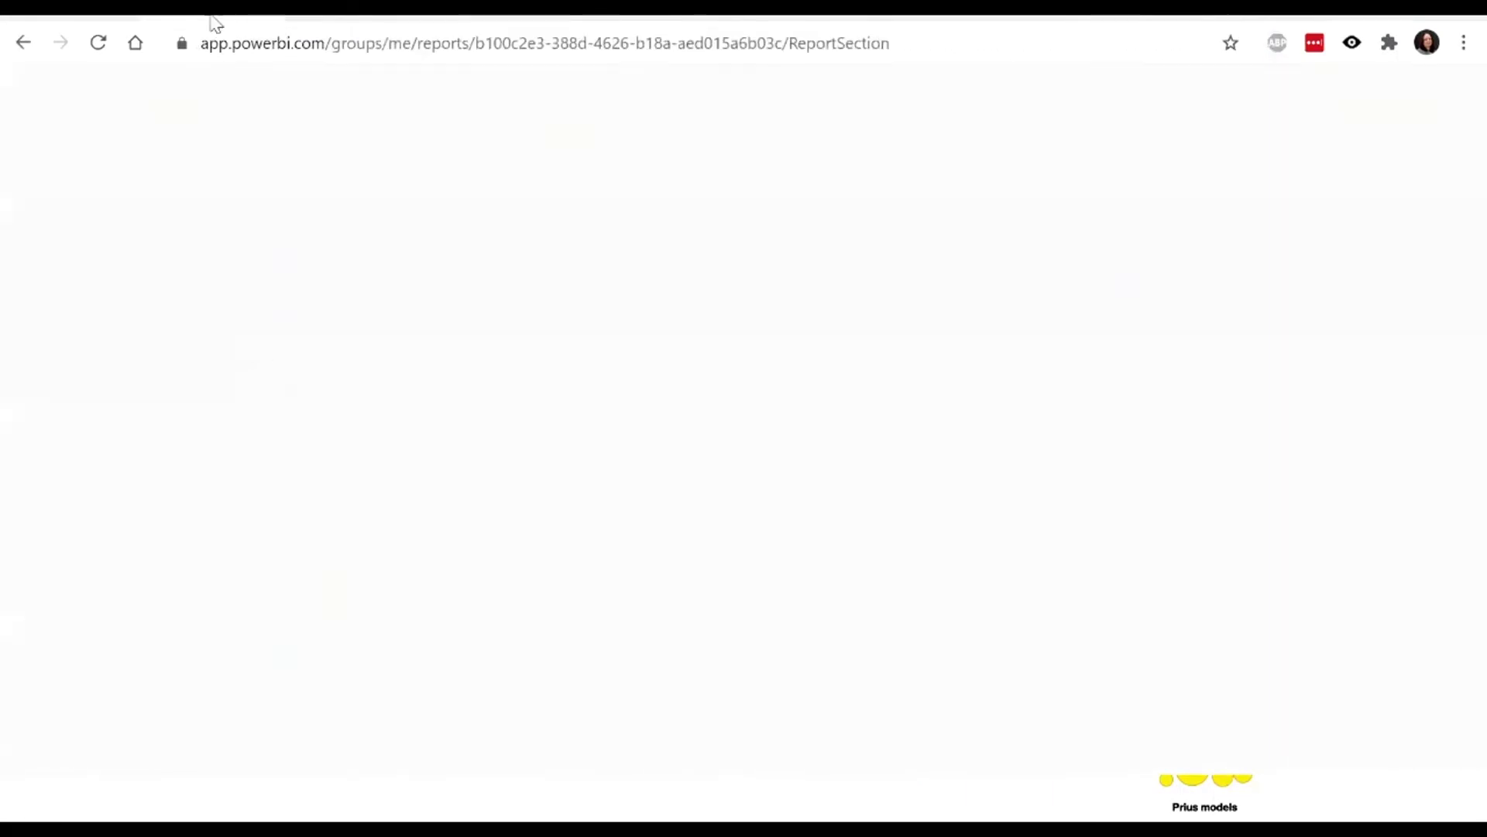
{"action": "left_click", "coordinate": [212, 17]}
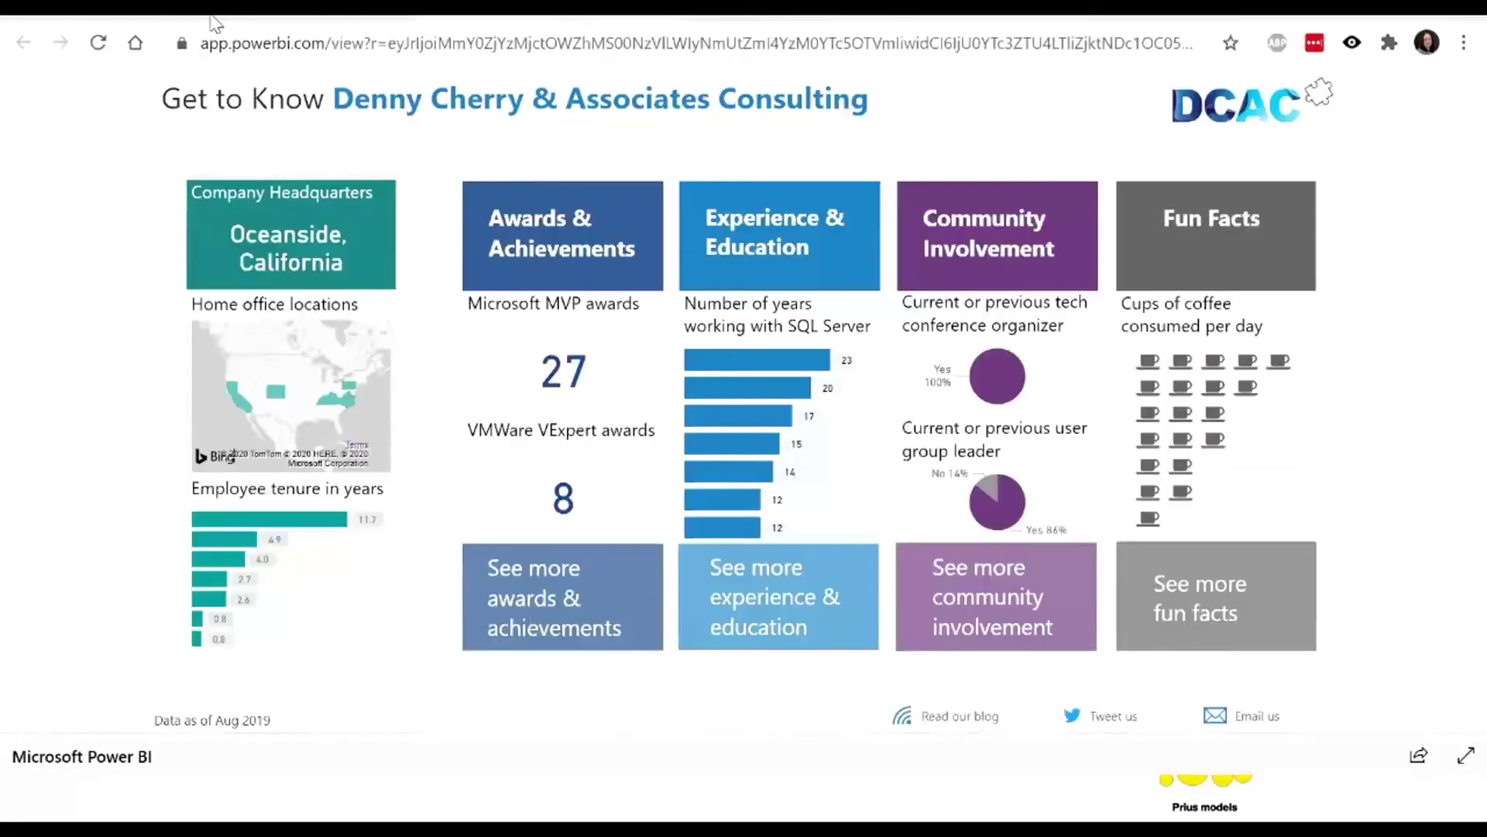
{"action": "left_click", "coordinate": [212, 17]}
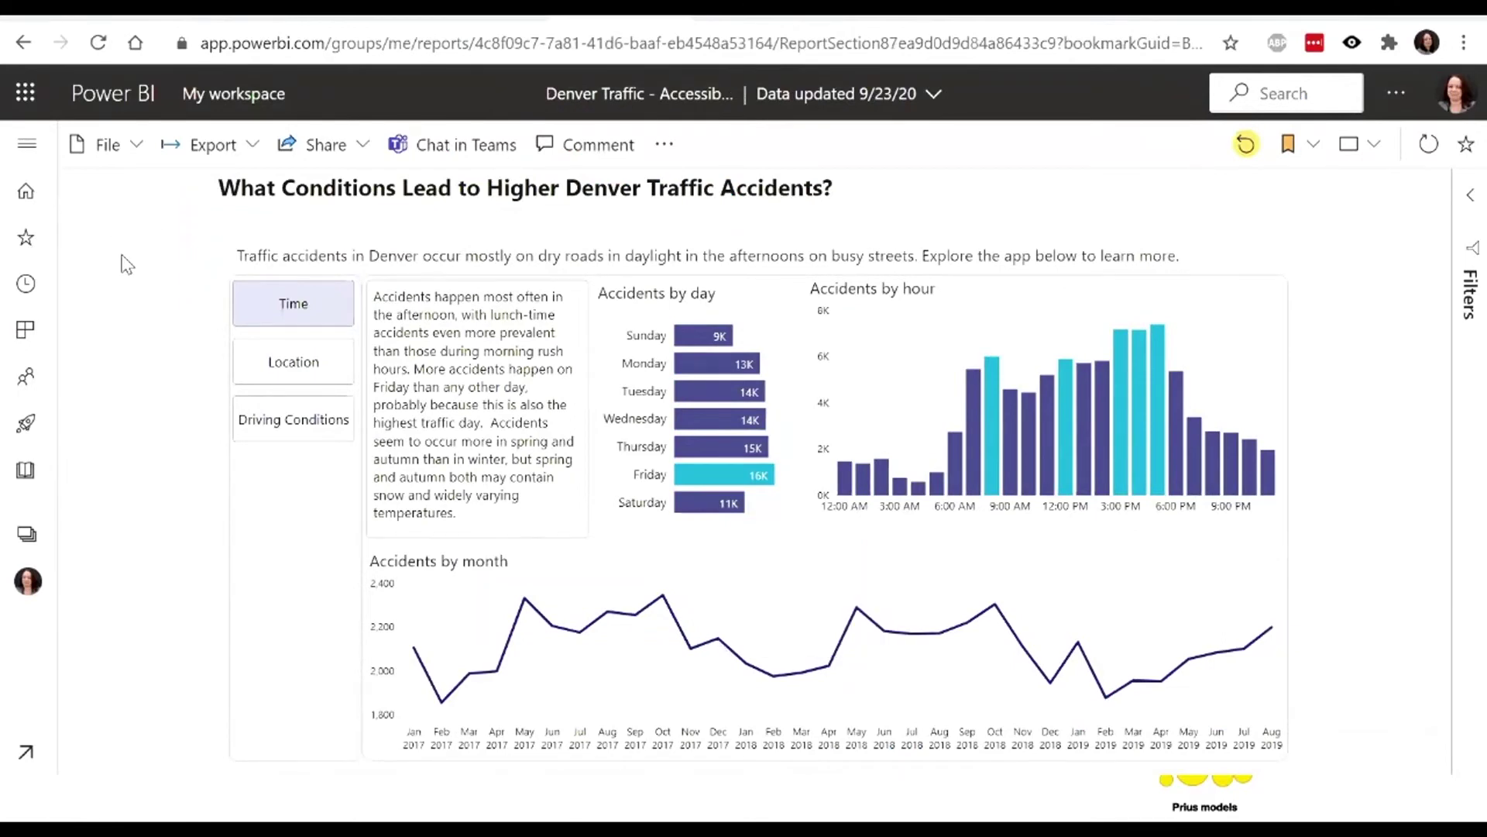
Show the first page of MSR-TR-2016-14-Storytelling-Techniques.pdf, briefly revisiting the "Data Storytelling Technique #3" slide in PowerPoint.
{"action": "left_click", "coordinate": [85, 15]}
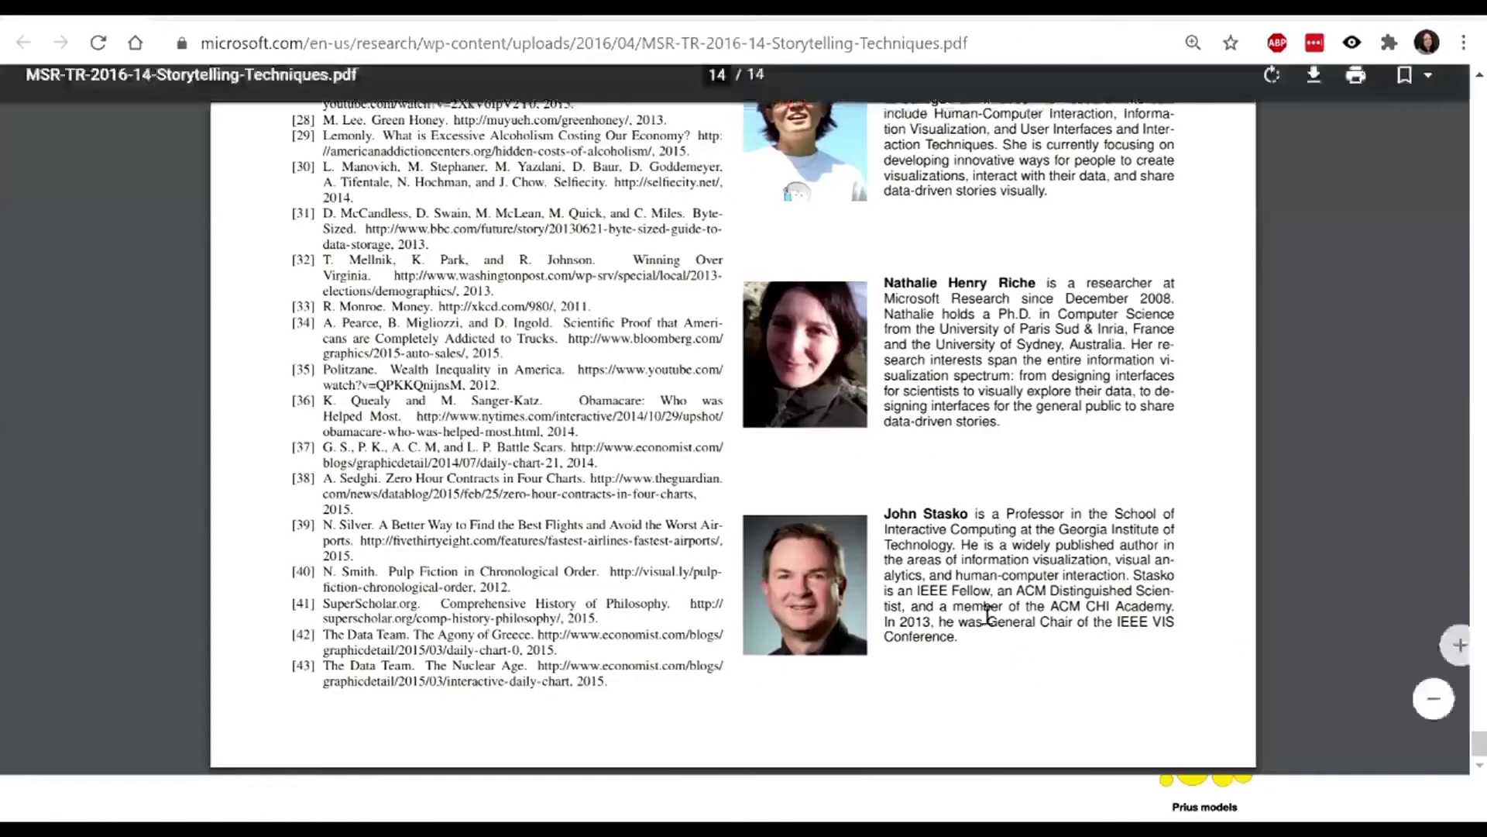
{"action": "scroll", "coordinate": [988, 615], "scroll_direction": "up", "scroll_amount": 10}
{"action": "scroll", "coordinate": [1464, 211], "scroll_direction": "up", "scroll_amount": 5}
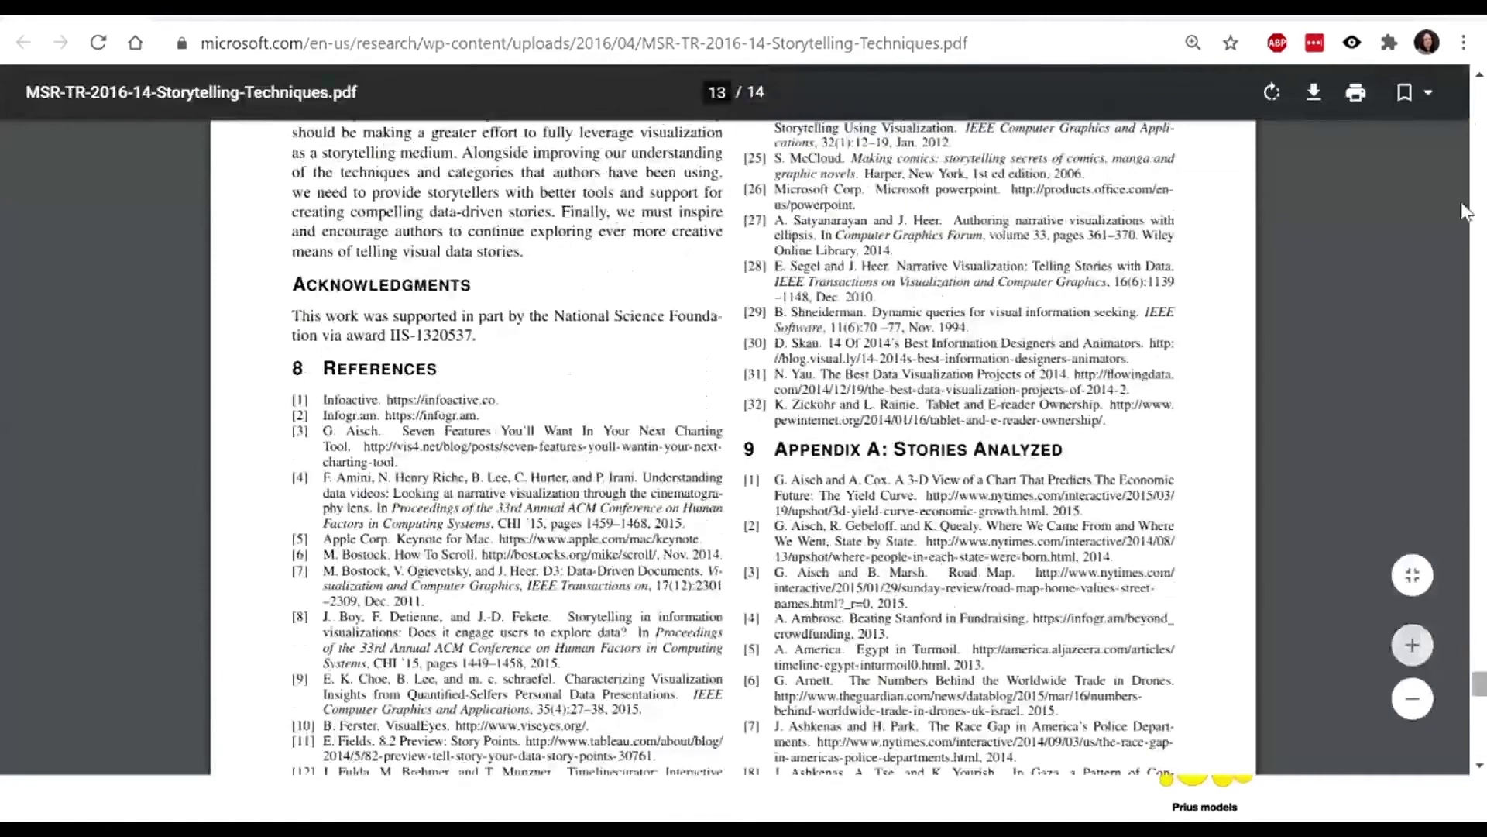
{"action": "scroll", "coordinate": [1464, 210], "scroll_direction": "up", "scroll_amount": 20}
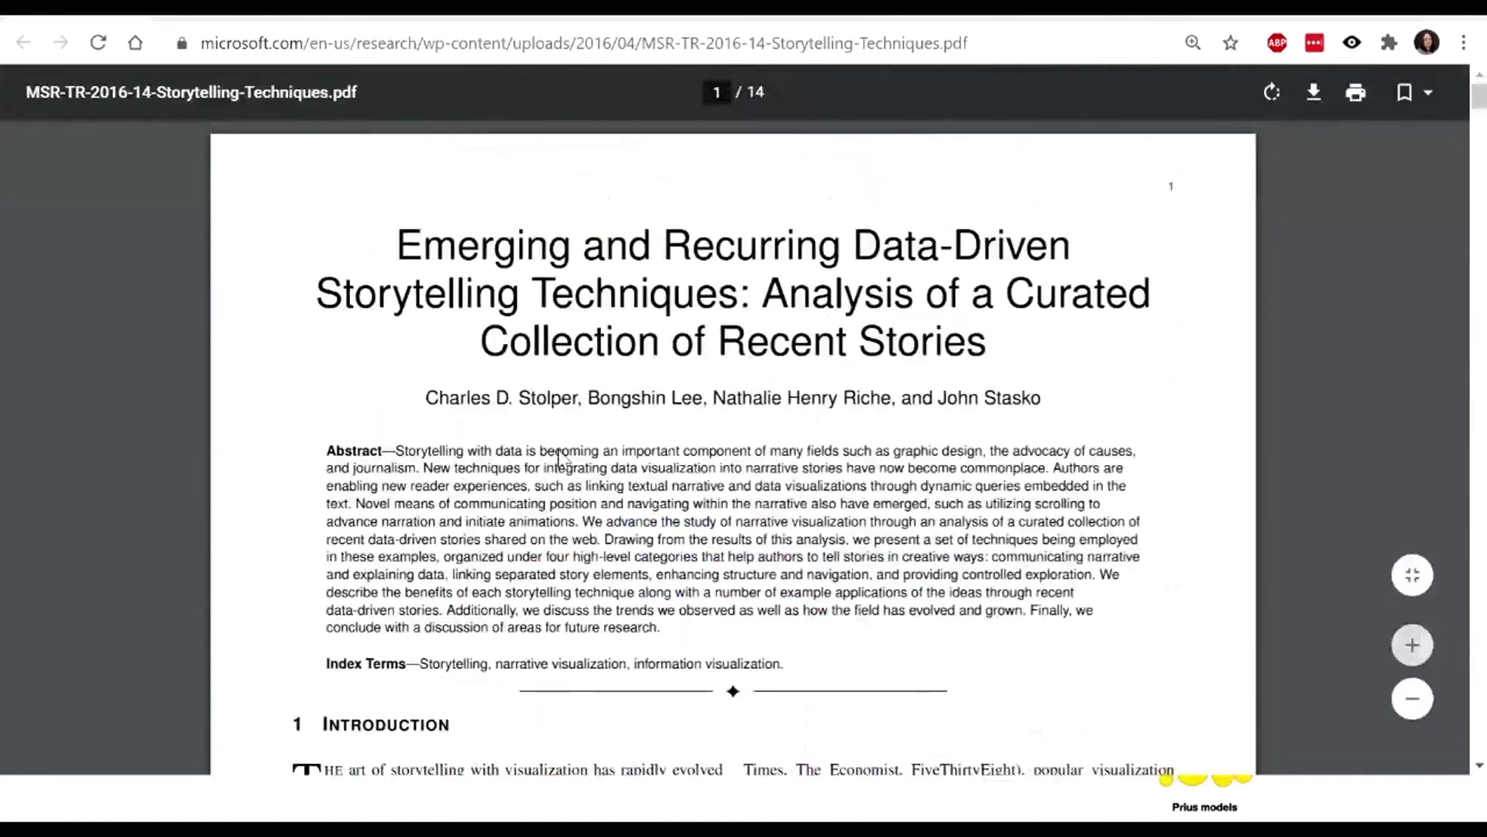
{"action": "key", "text": "alt+Tab"}
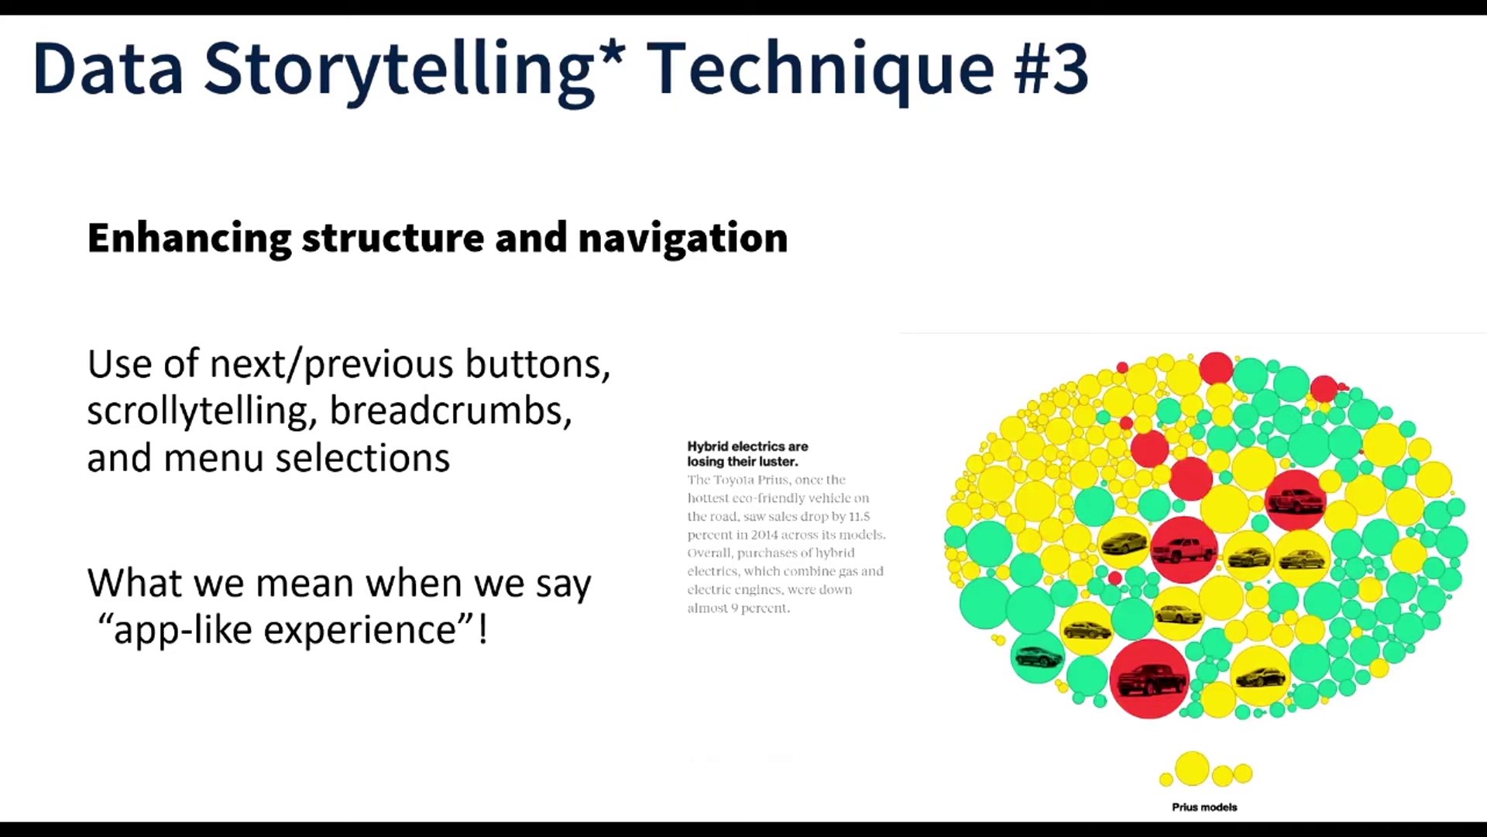
{"action": "key", "text": "alt+Tab"}
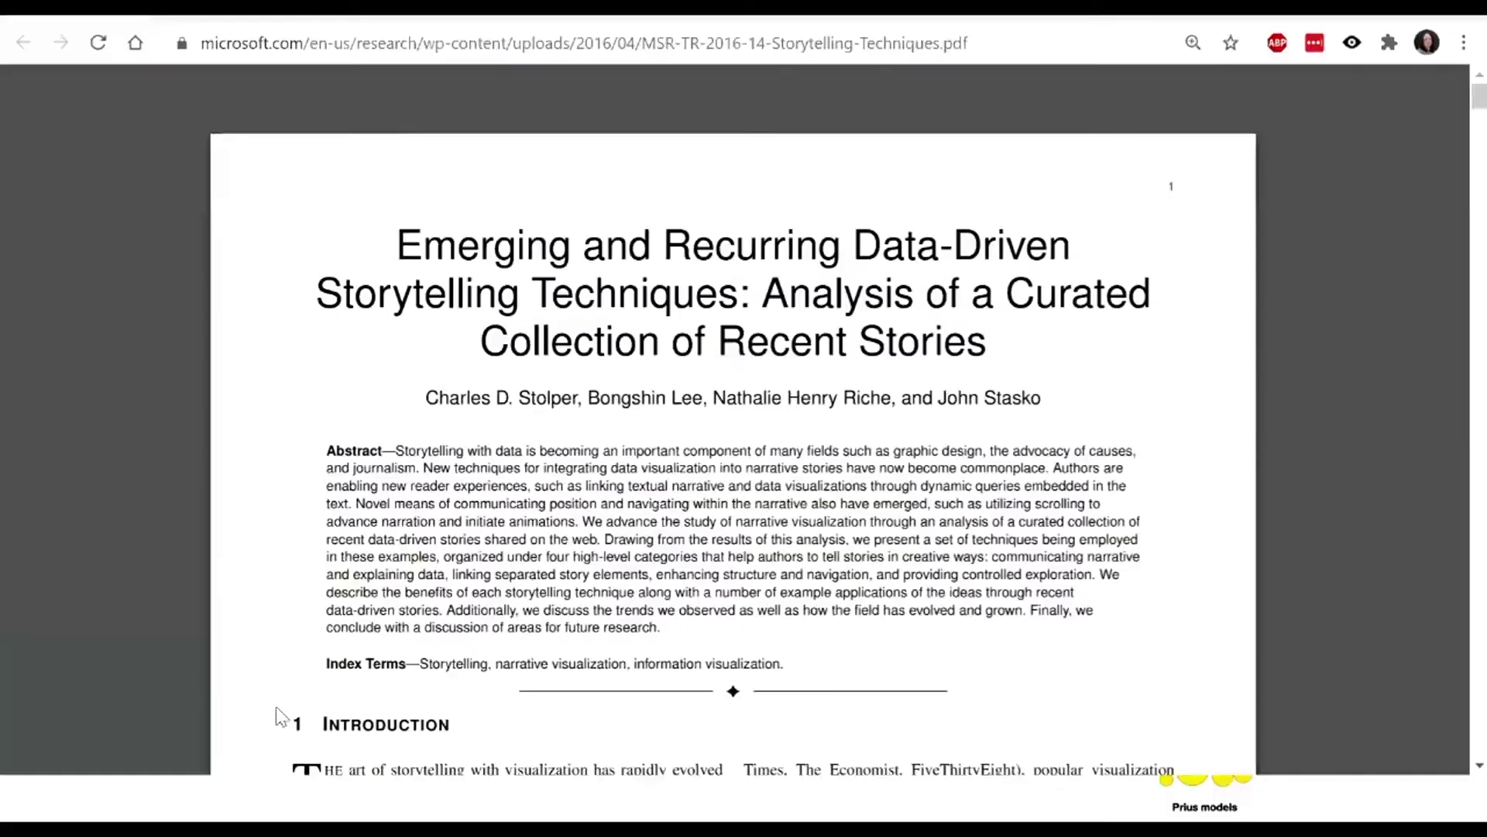
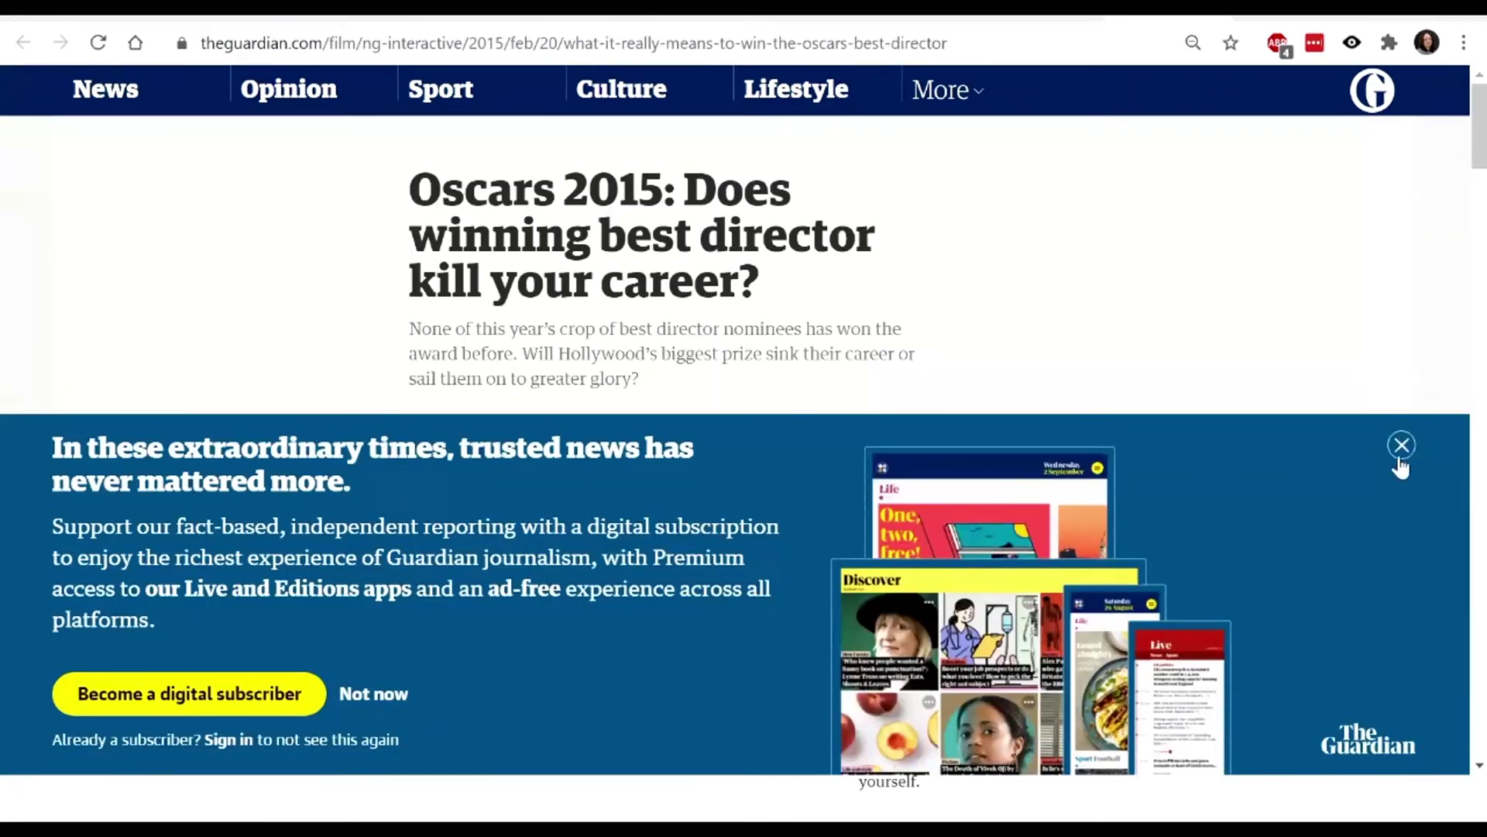
Dismiss the subscription banner on the Guardian's Oscars 2015 story and read through to the "Explore the data" section.
{"action": "left_click", "coordinate": [1401, 457]}
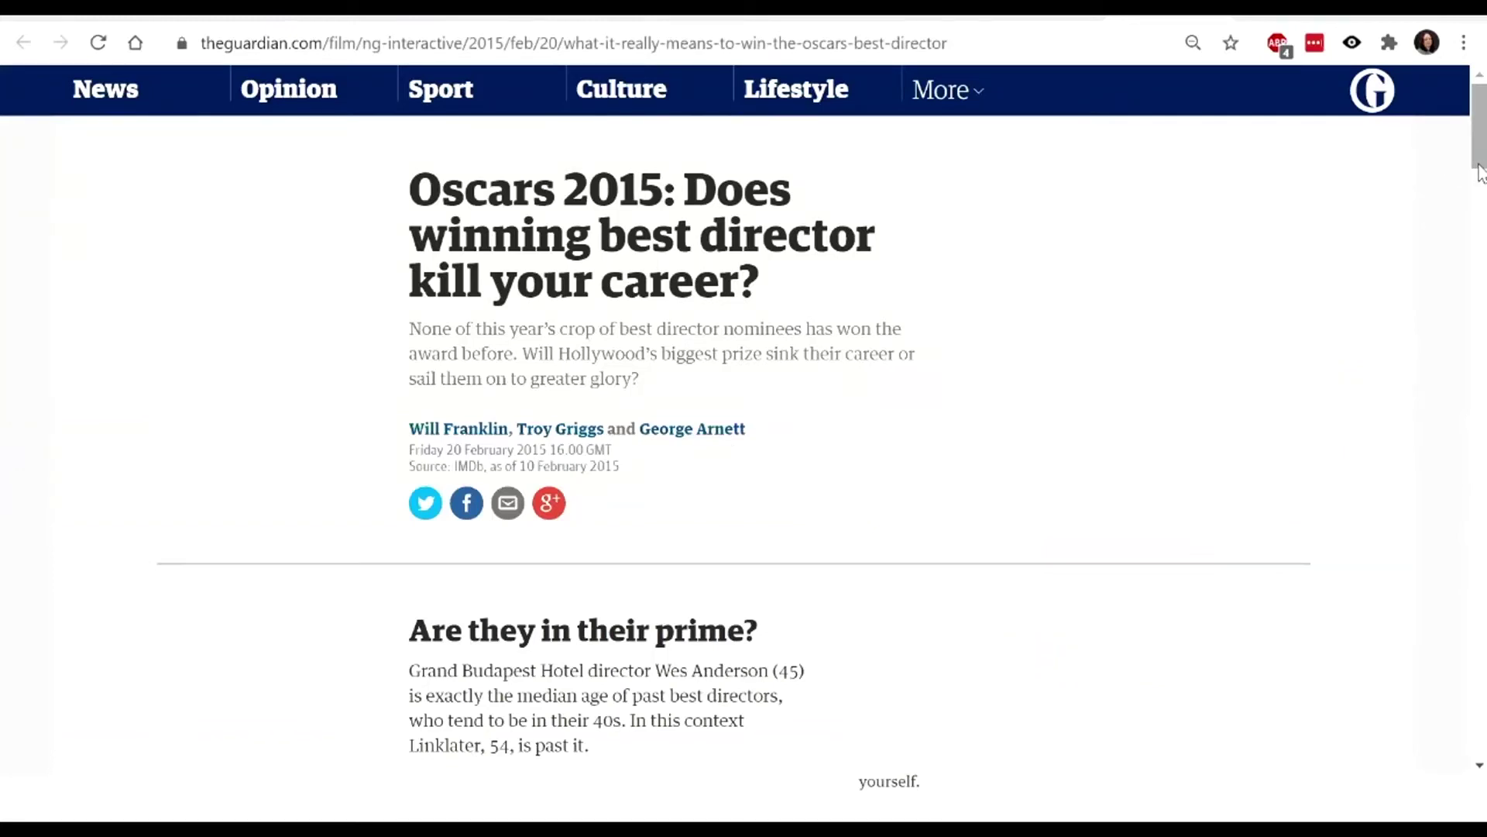
{"action": "scroll", "coordinate": [1480, 174], "scroll_direction": "down", "scroll_amount": 1}
{"action": "scroll", "coordinate": [1440, 166], "scroll_direction": "up", "scroll_amount": 1}
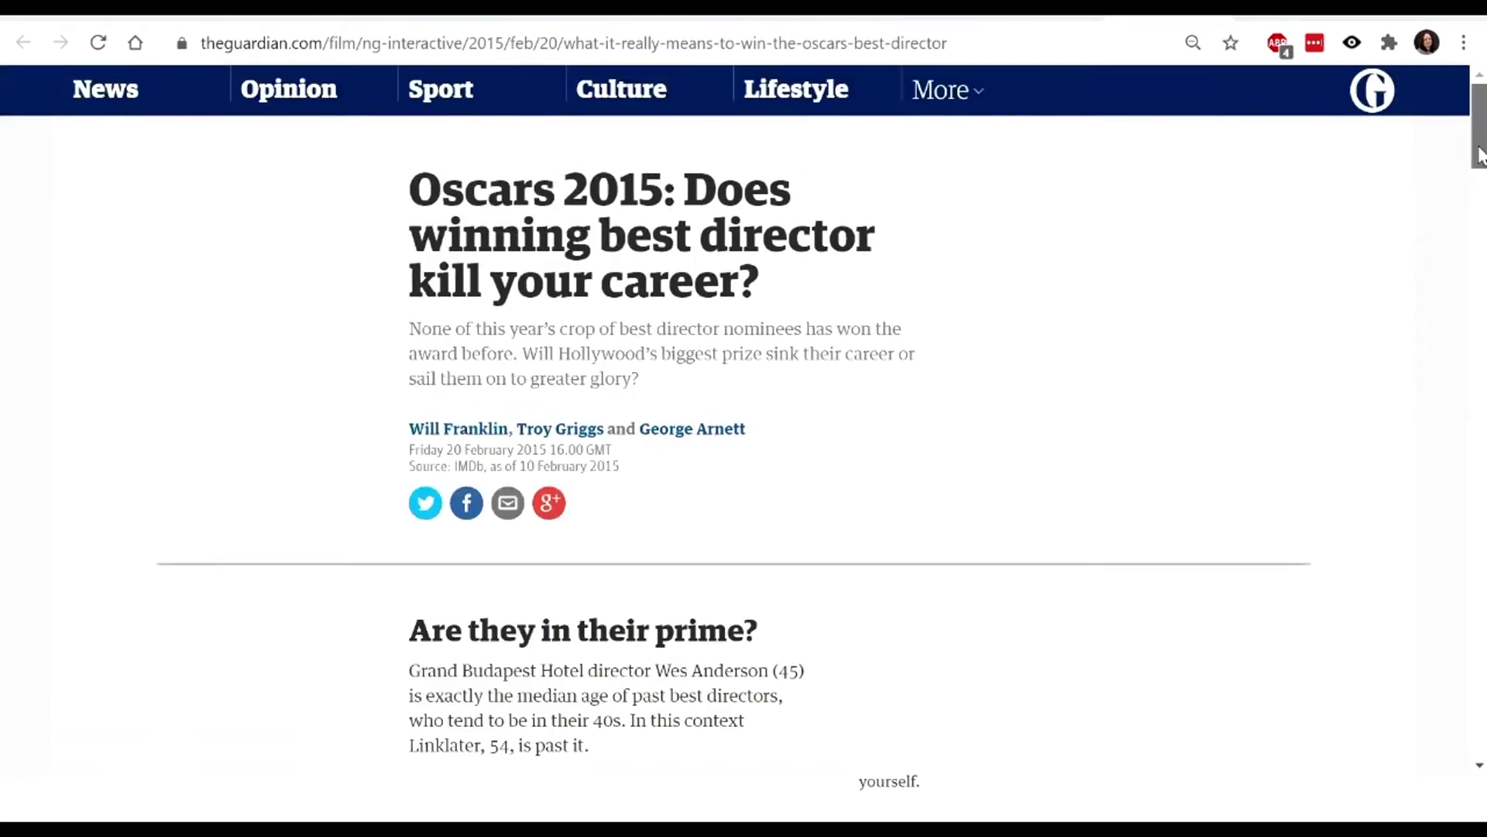
{"action": "left_click_drag", "start_coordinate": [1479, 155], "coordinate": [1476, 422]}
{"action": "left_click_drag", "start_coordinate": [709, 357], "coordinate": [706, 356]}
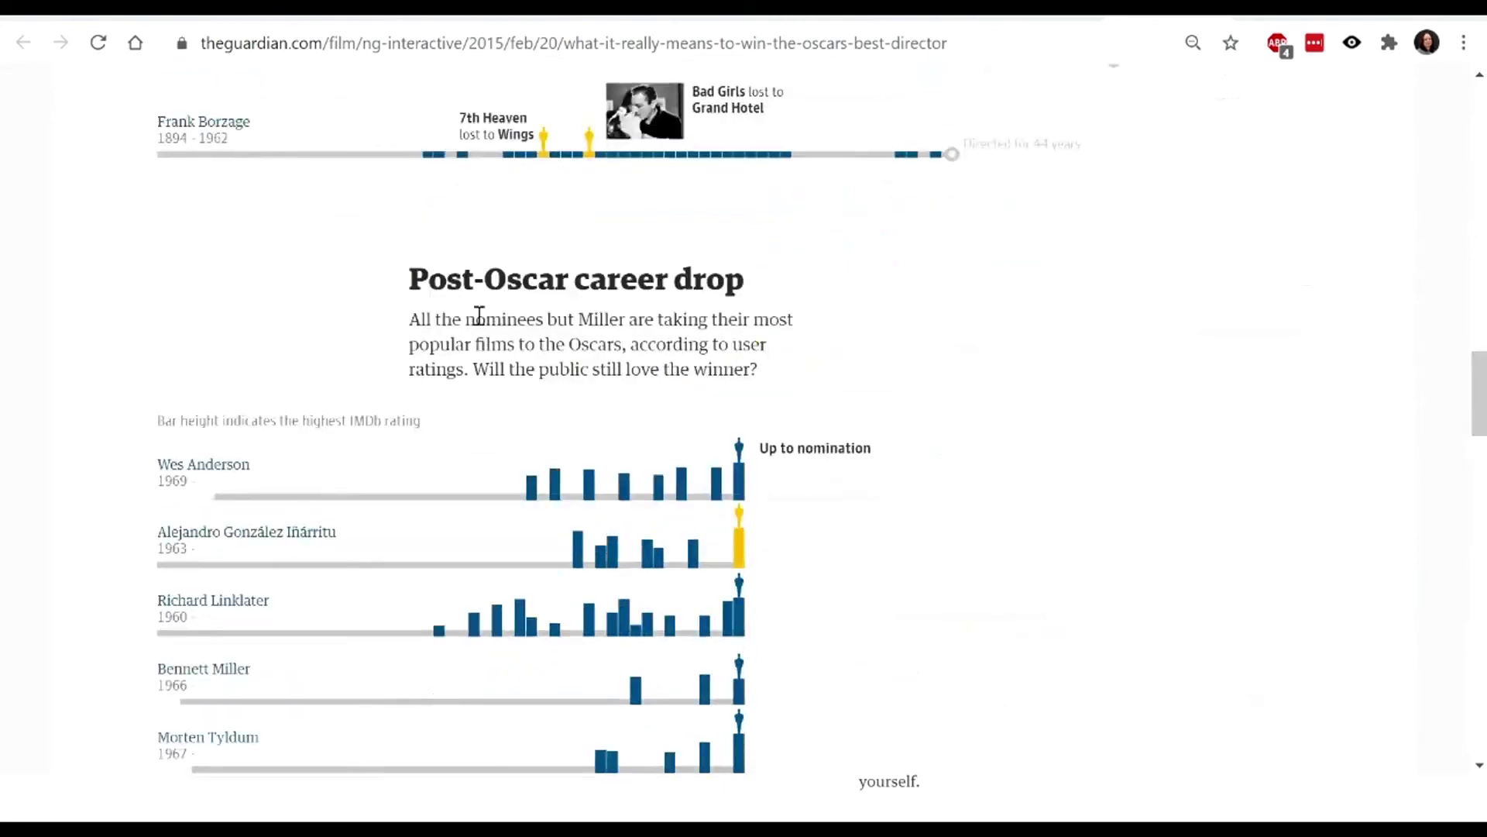
{"action": "scroll", "coordinate": [1451, 504], "scroll_direction": "down", "scroll_amount": 12}
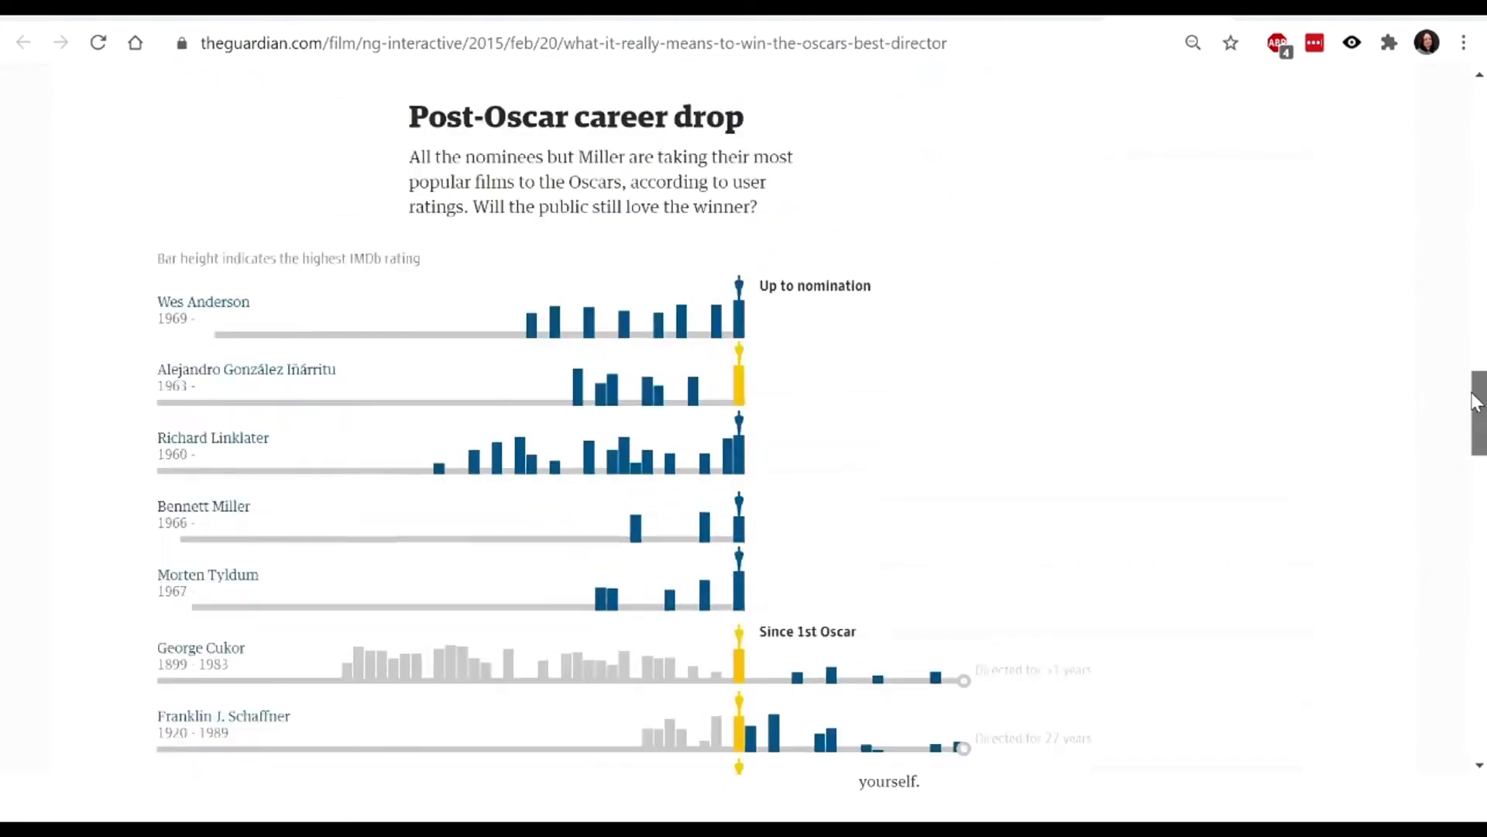
{"action": "scroll", "coordinate": [1453, 533], "scroll_direction": "down", "scroll_amount": 17}
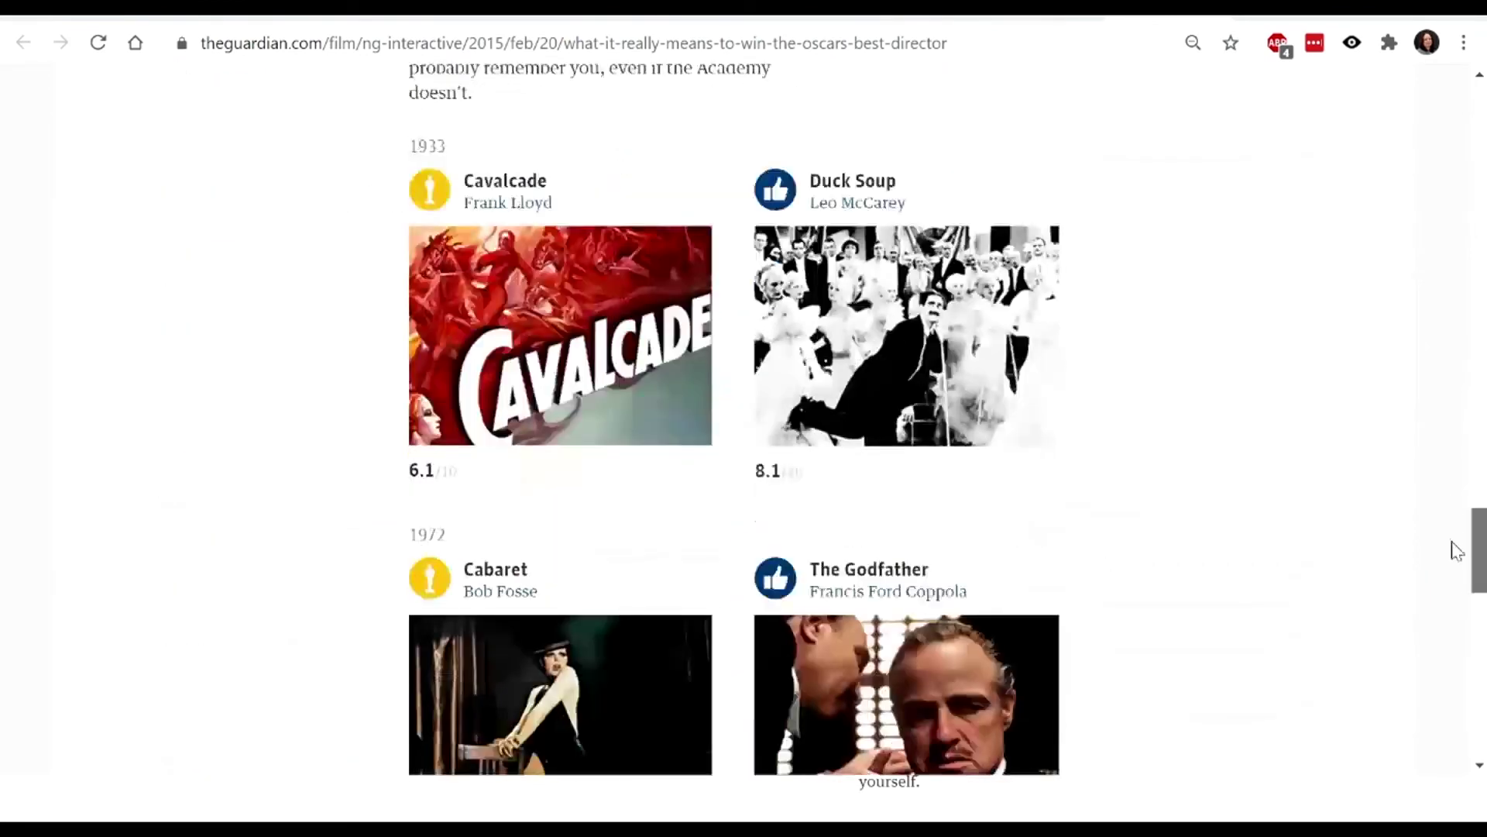
{"action": "scroll", "coordinate": [1456, 674], "scroll_direction": "down", "scroll_amount": 3}
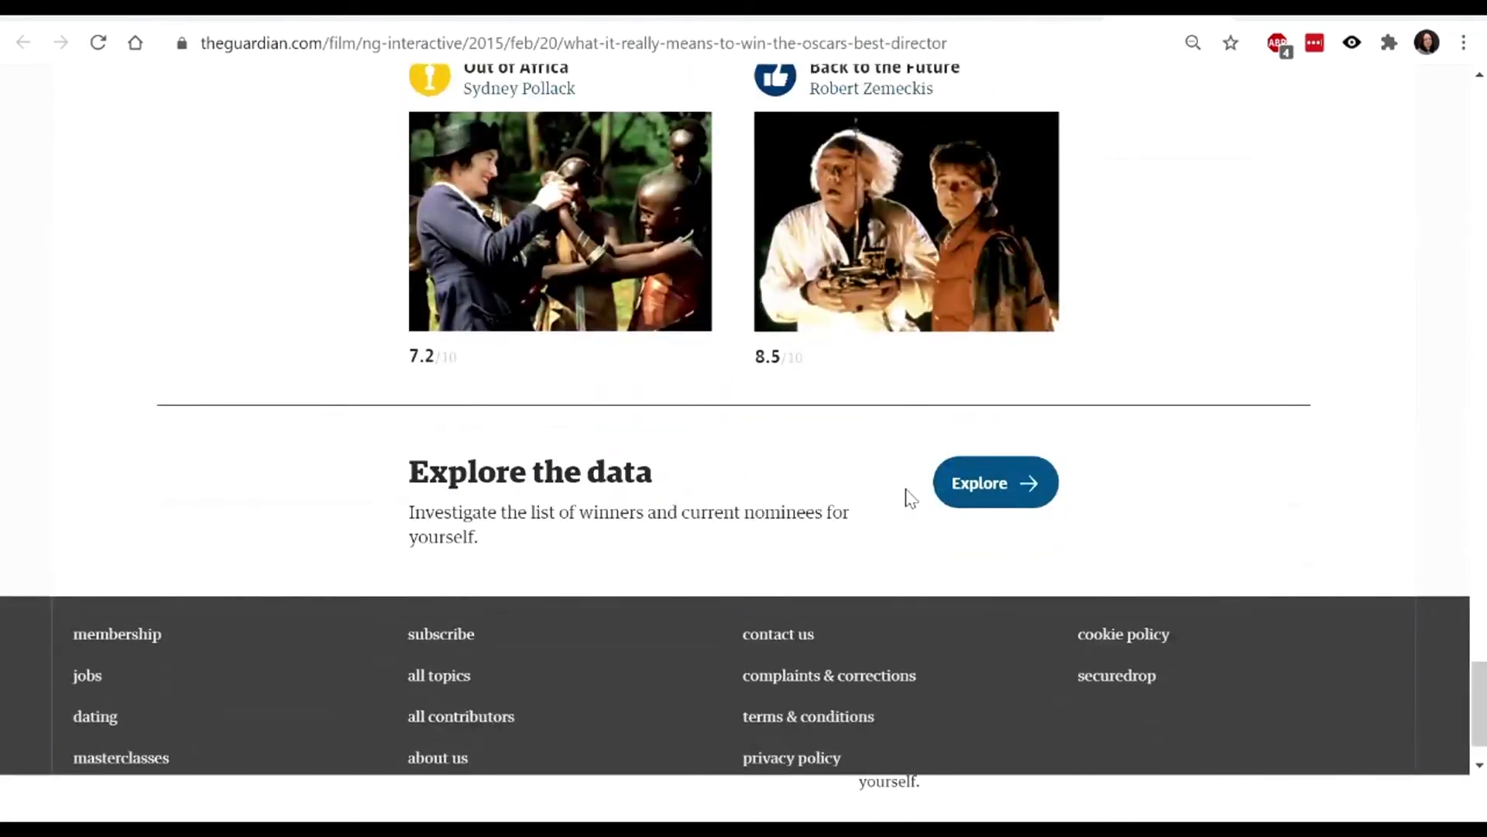
Open the explorer for the Oscar winners and hopefuls, and search the directors for "spielberg".
{"action": "left_click", "coordinate": [984, 484]}
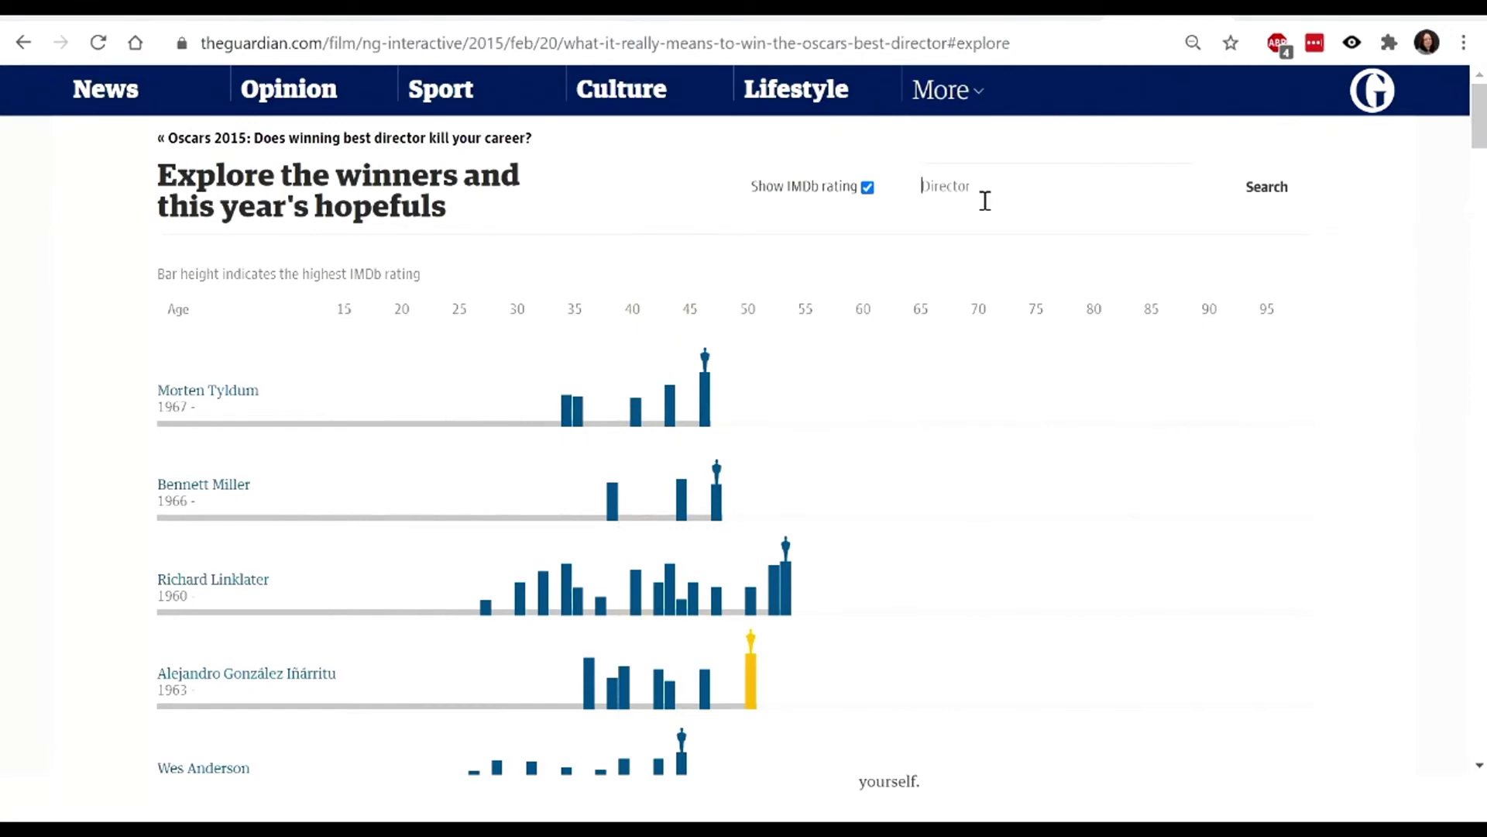
{"action": "left_click", "coordinate": [919, 170]}
{"action": "type", "text": "spielberg"}
{"action": "key", "text": "Return"}
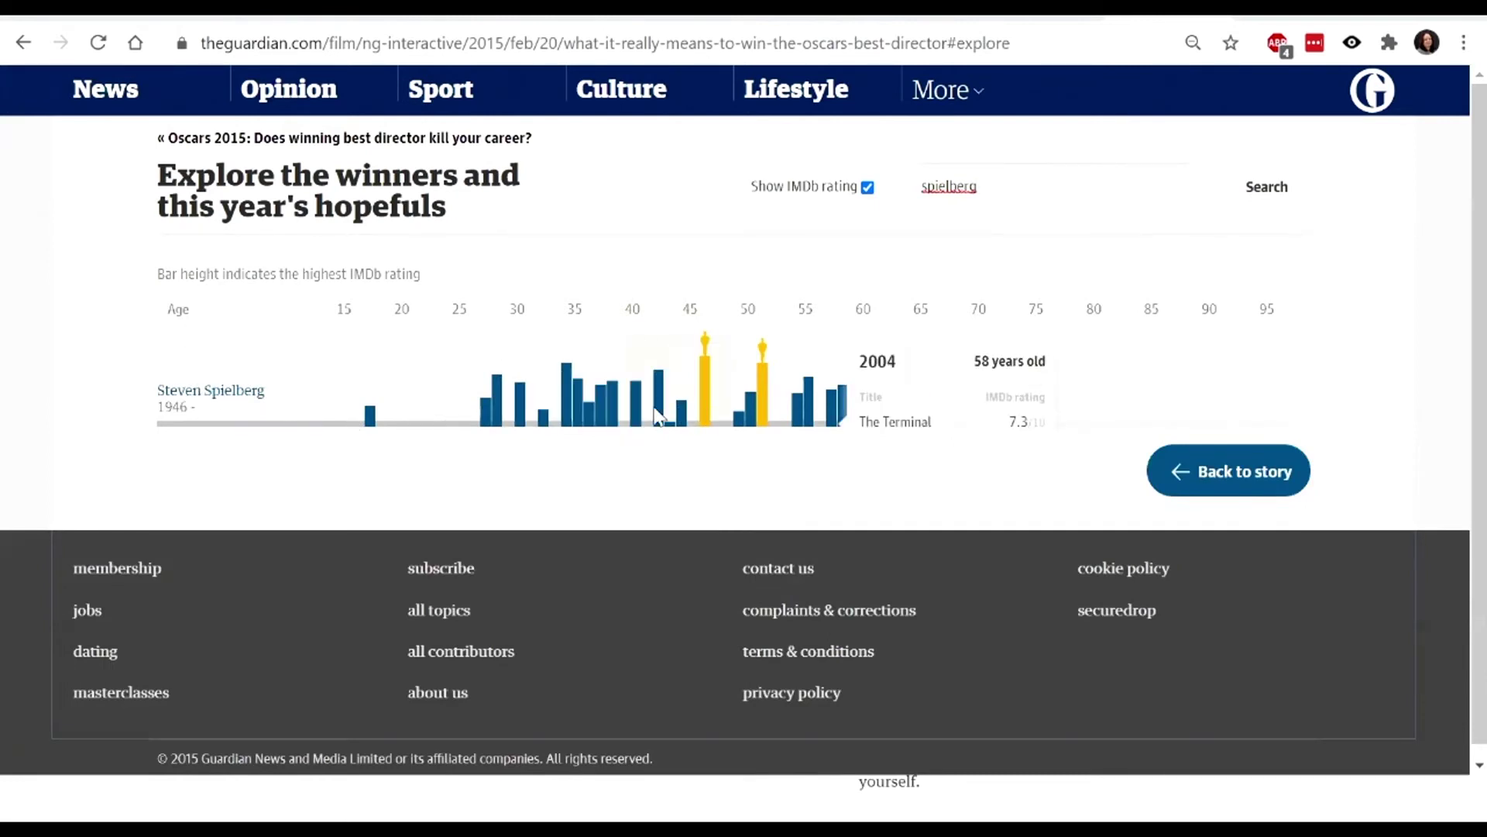
Turn the IMDb ratings off and on again in the director's timeline, and return to the story.
{"action": "left_click", "coordinate": [867, 188]}
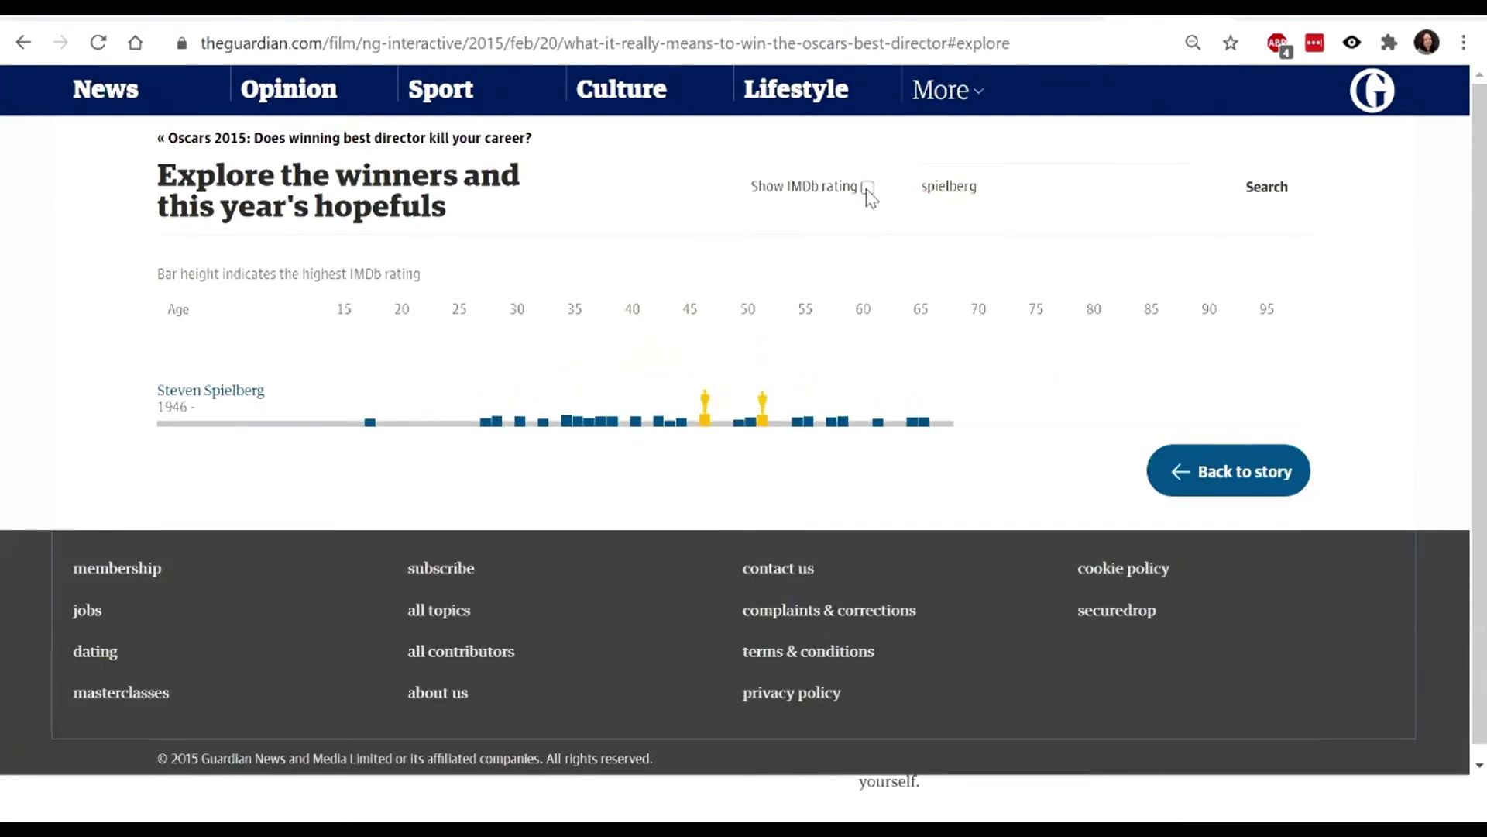
{"action": "left_click", "coordinate": [867, 188]}
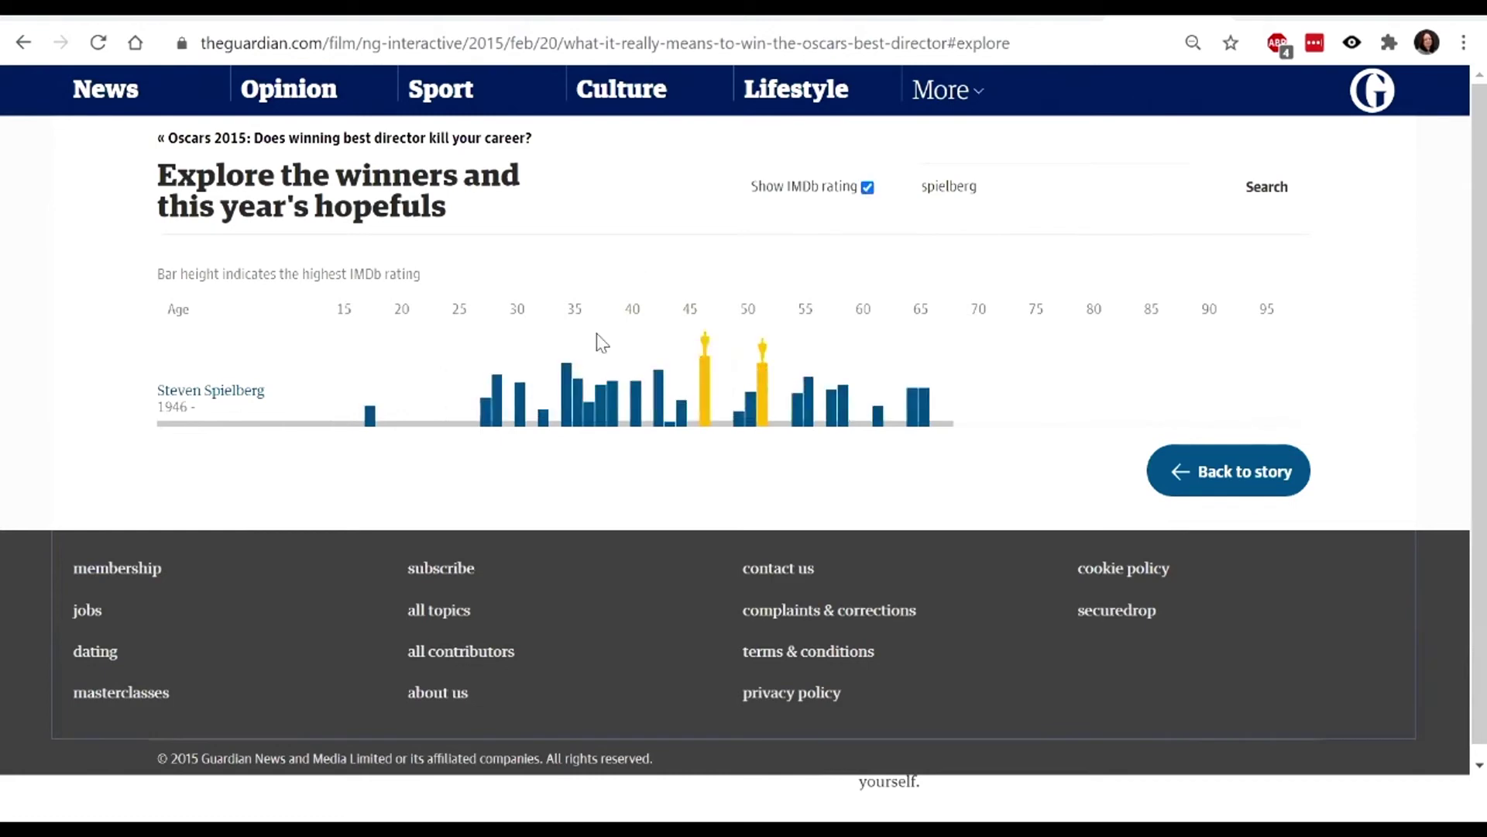
{"action": "left_click", "coordinate": [1211, 474]}
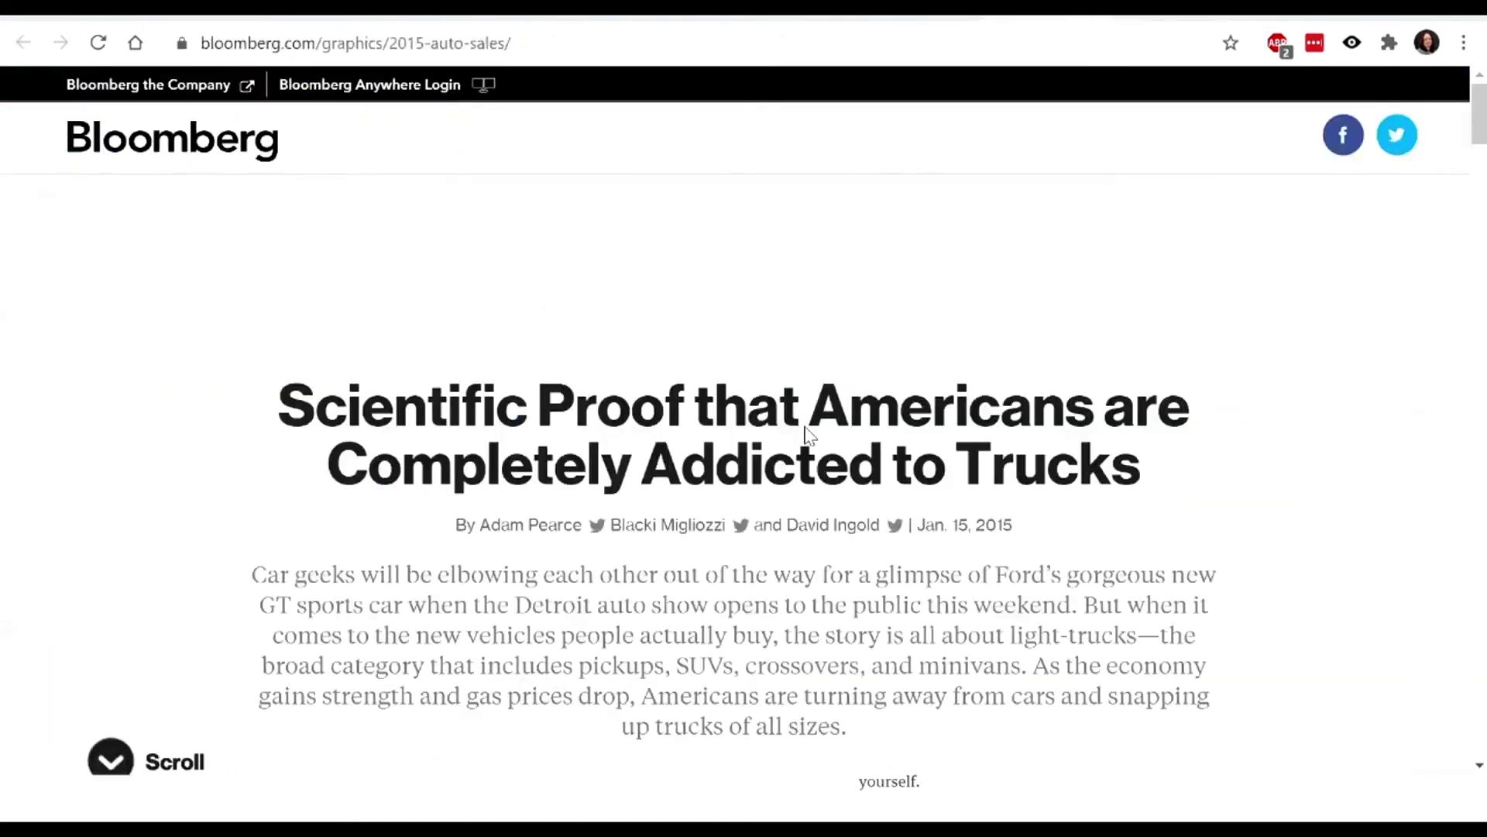
Show the "Explore all cars and trucks" section of the Bloomberg auto sales graphic at a smaller page zoom so the whole chart fits.
{"action": "scroll", "coordinate": [1240, 457], "scroll_direction": "down", "scroll_amount": 15}
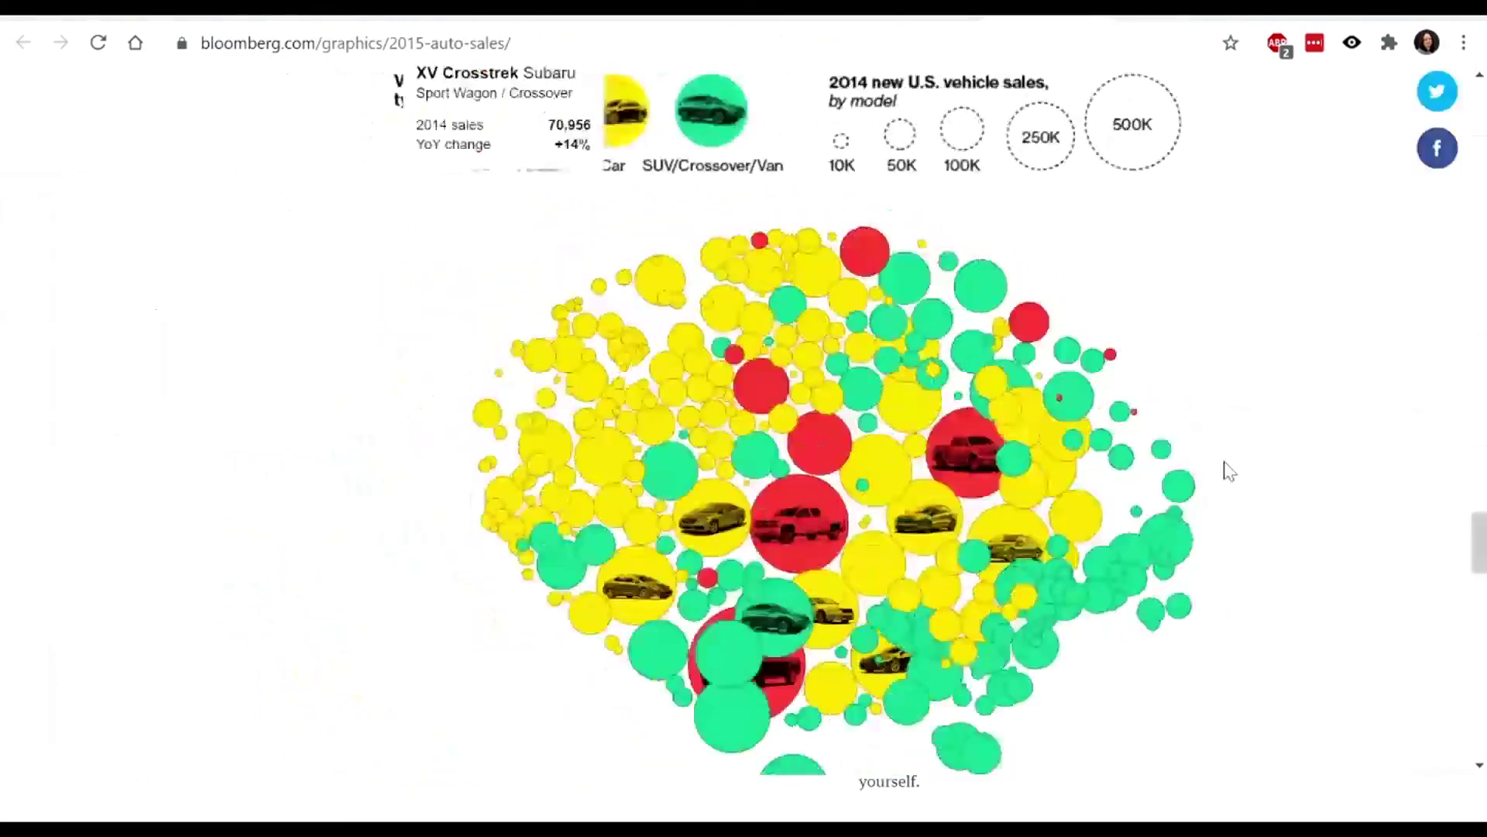
{"action": "scroll", "coordinate": [1230, 470], "scroll_direction": "down", "scroll_amount": 5}
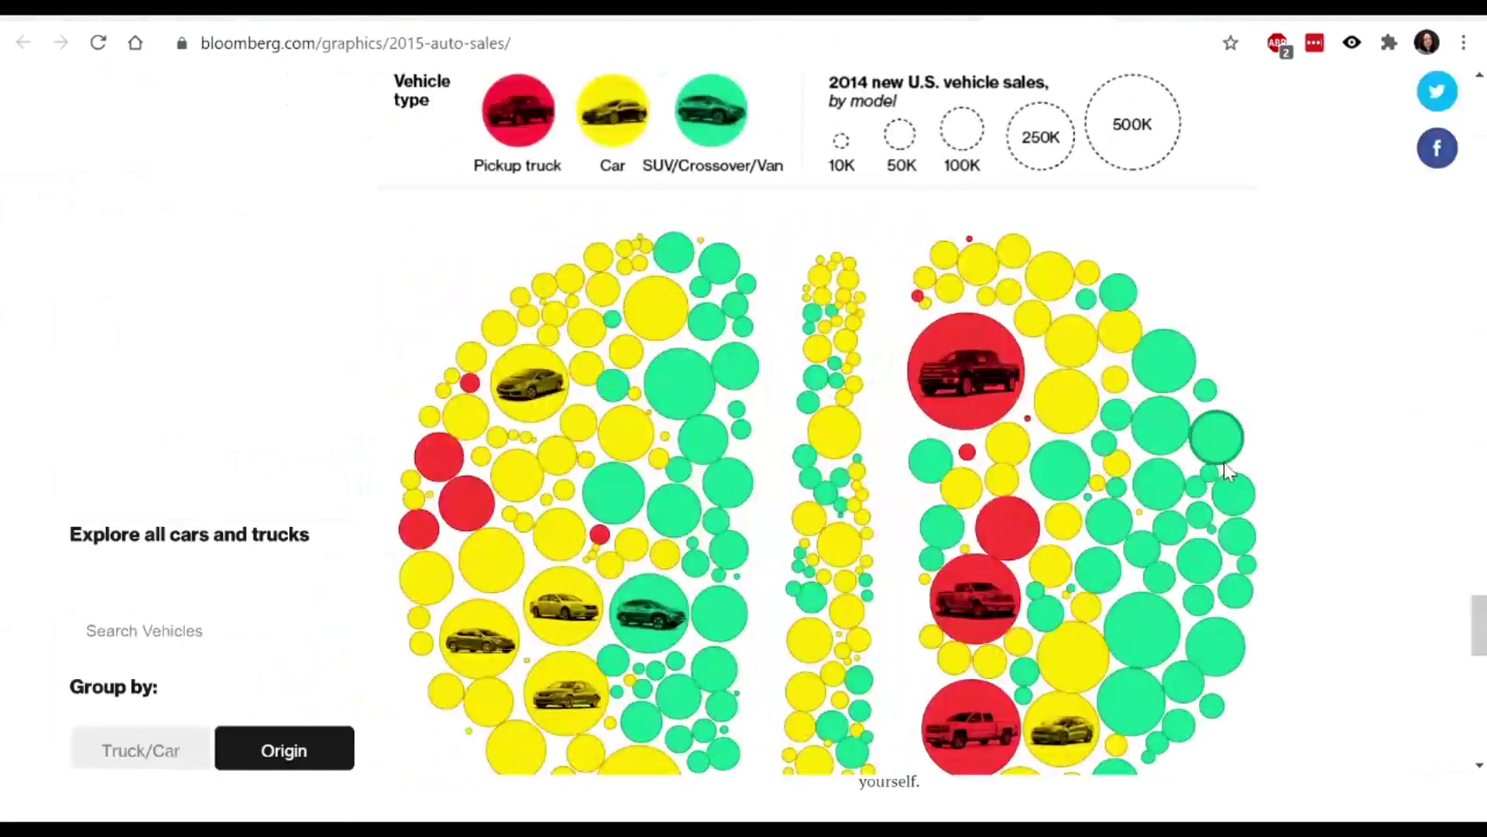
{"action": "scroll", "coordinate": [1227, 470], "scroll_direction": "down", "scroll_amount": 5}
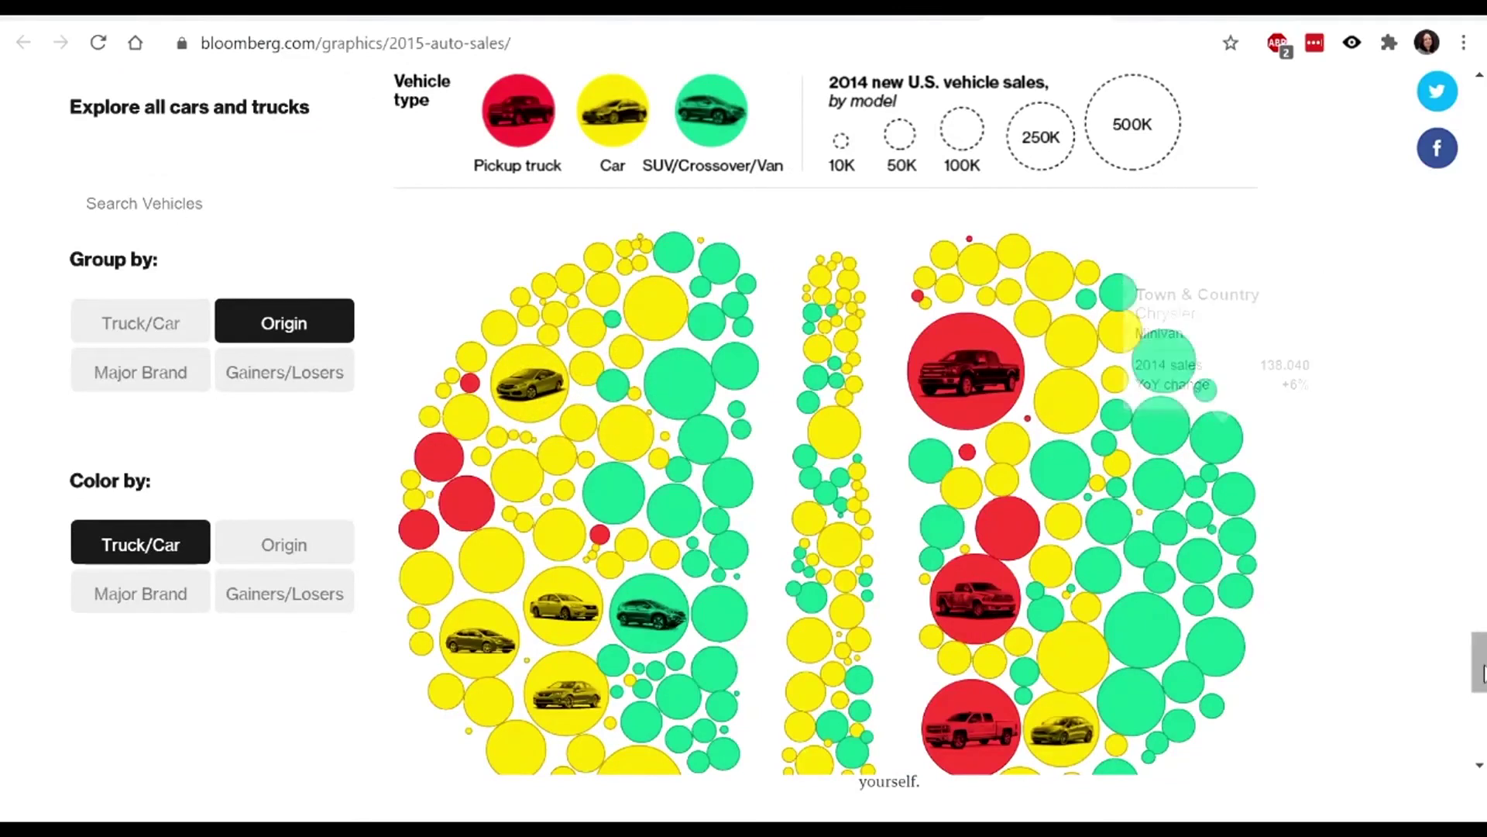
{"action": "mouse_move", "coordinate": [1479, 663]}
{"action": "left_mouse_down"}
{"action": "mouse_move", "coordinate": [1479, 647]}
{"action": "mouse_move", "coordinate": [1478, 664]}
{"action": "left_mouse_up"}
{"action": "left_click", "coordinate": [148, 433]}
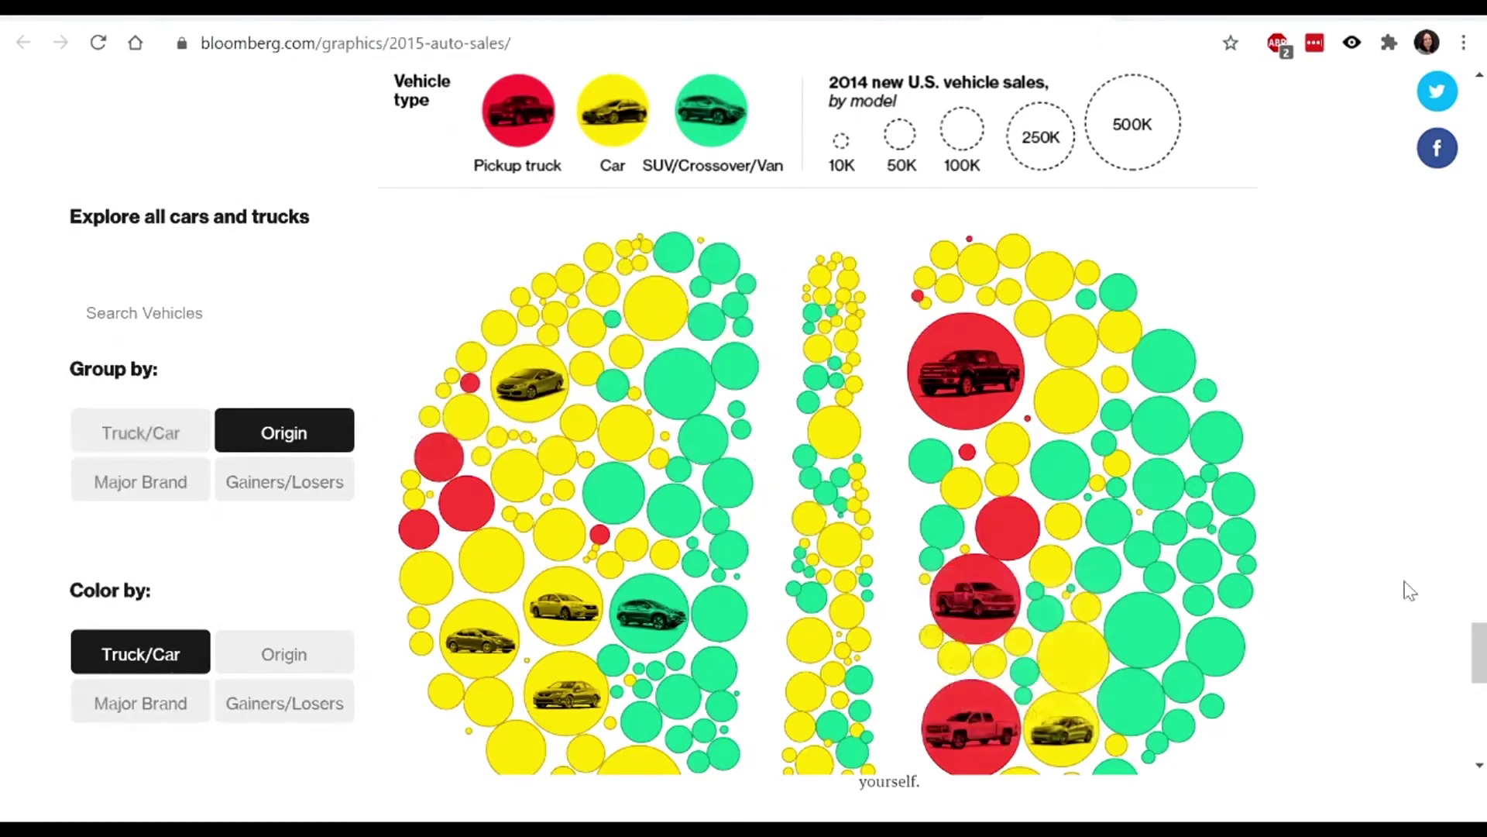
{"action": "key", "text": "ctrl+minus"}
{"action": "key", "text": "ctrl+minus"}
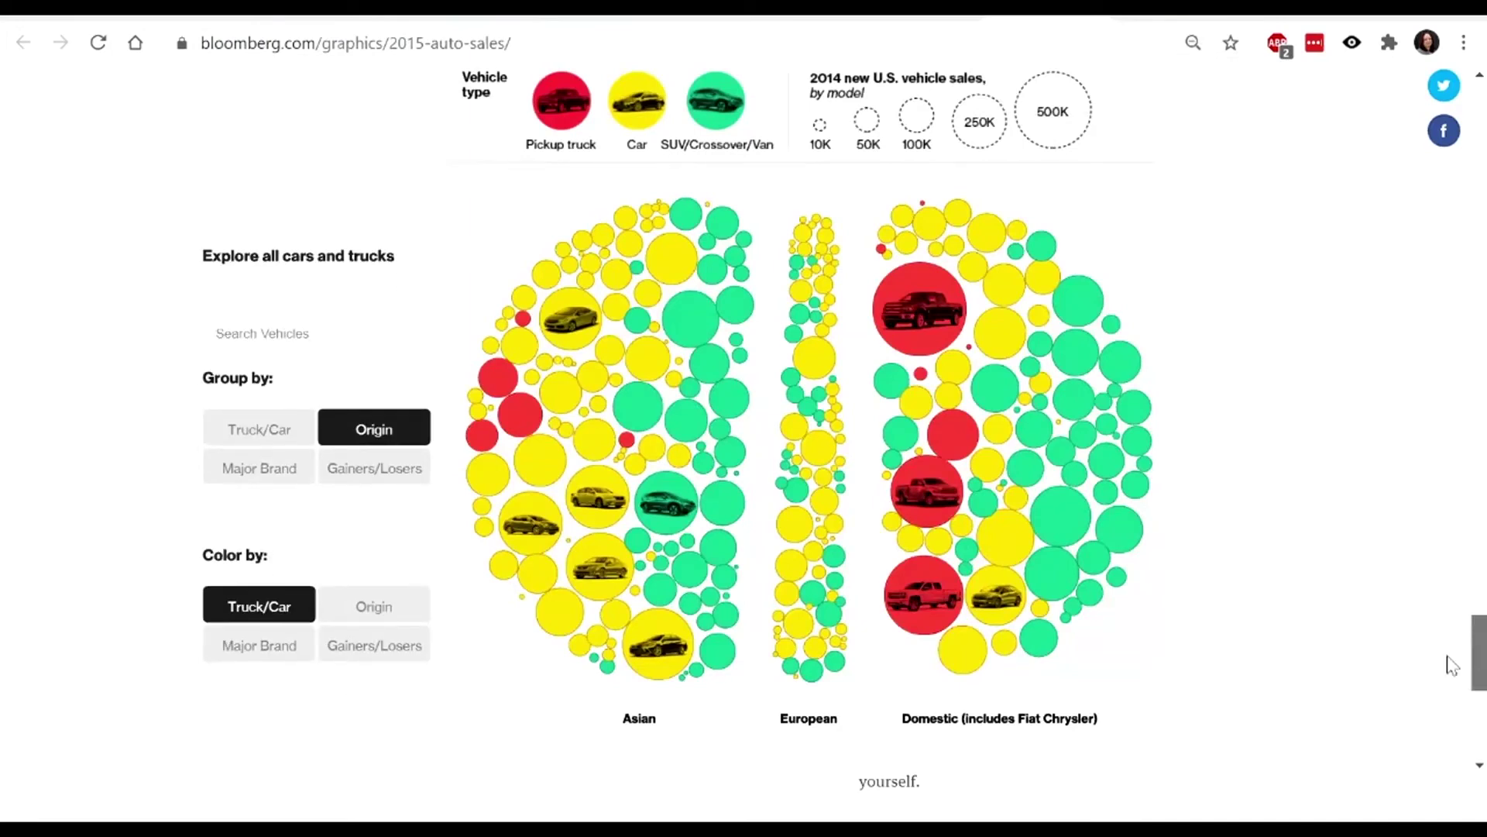
Compare the Major Brand and Truck/Car groupings of the vehicles, and color them by Origin.
{"action": "left_click", "coordinate": [275, 480]}
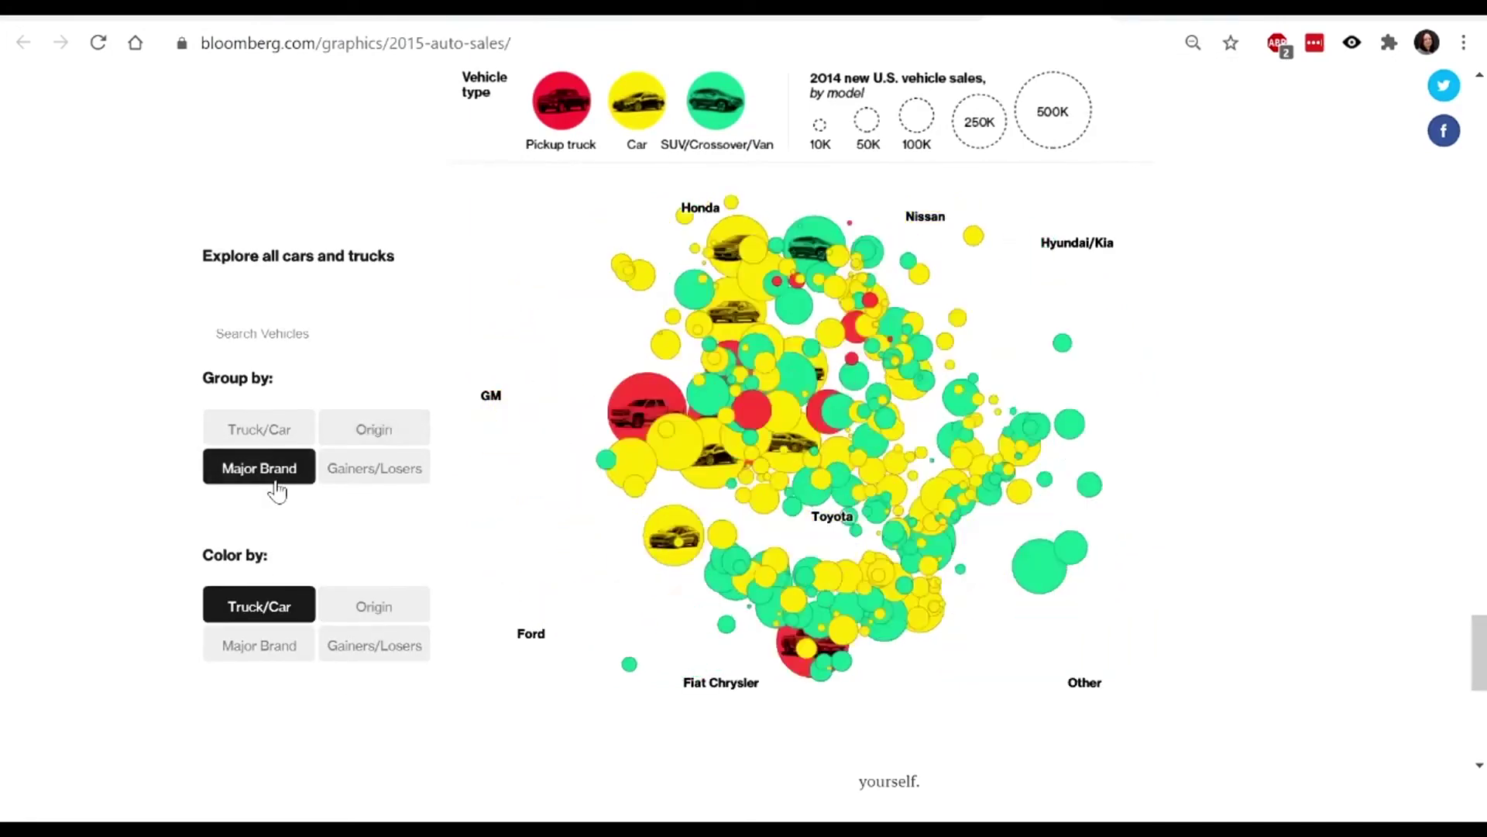
{"action": "left_click", "coordinate": [257, 431]}
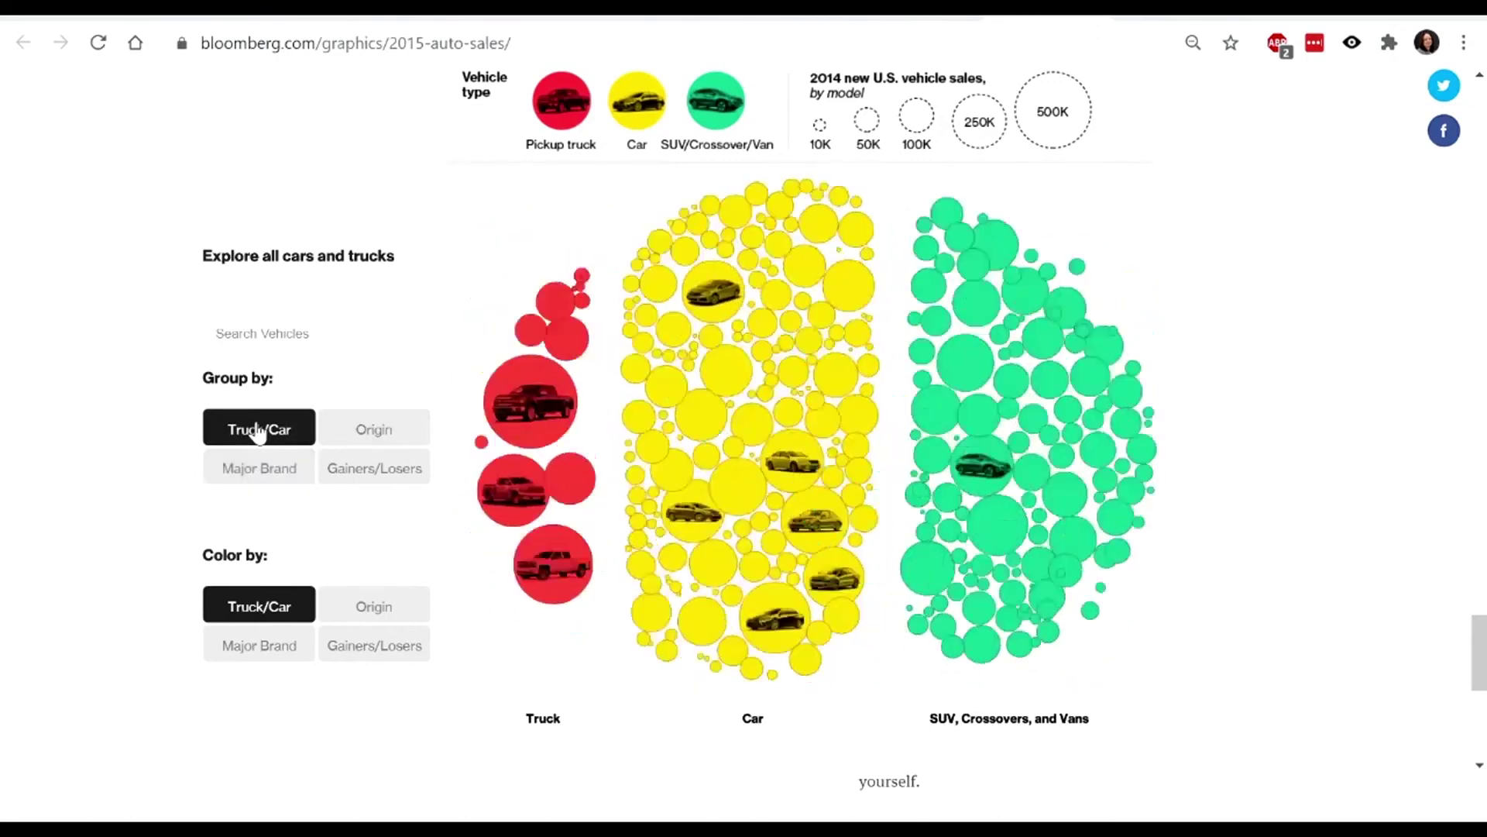
{"action": "left_click", "coordinate": [376, 645]}
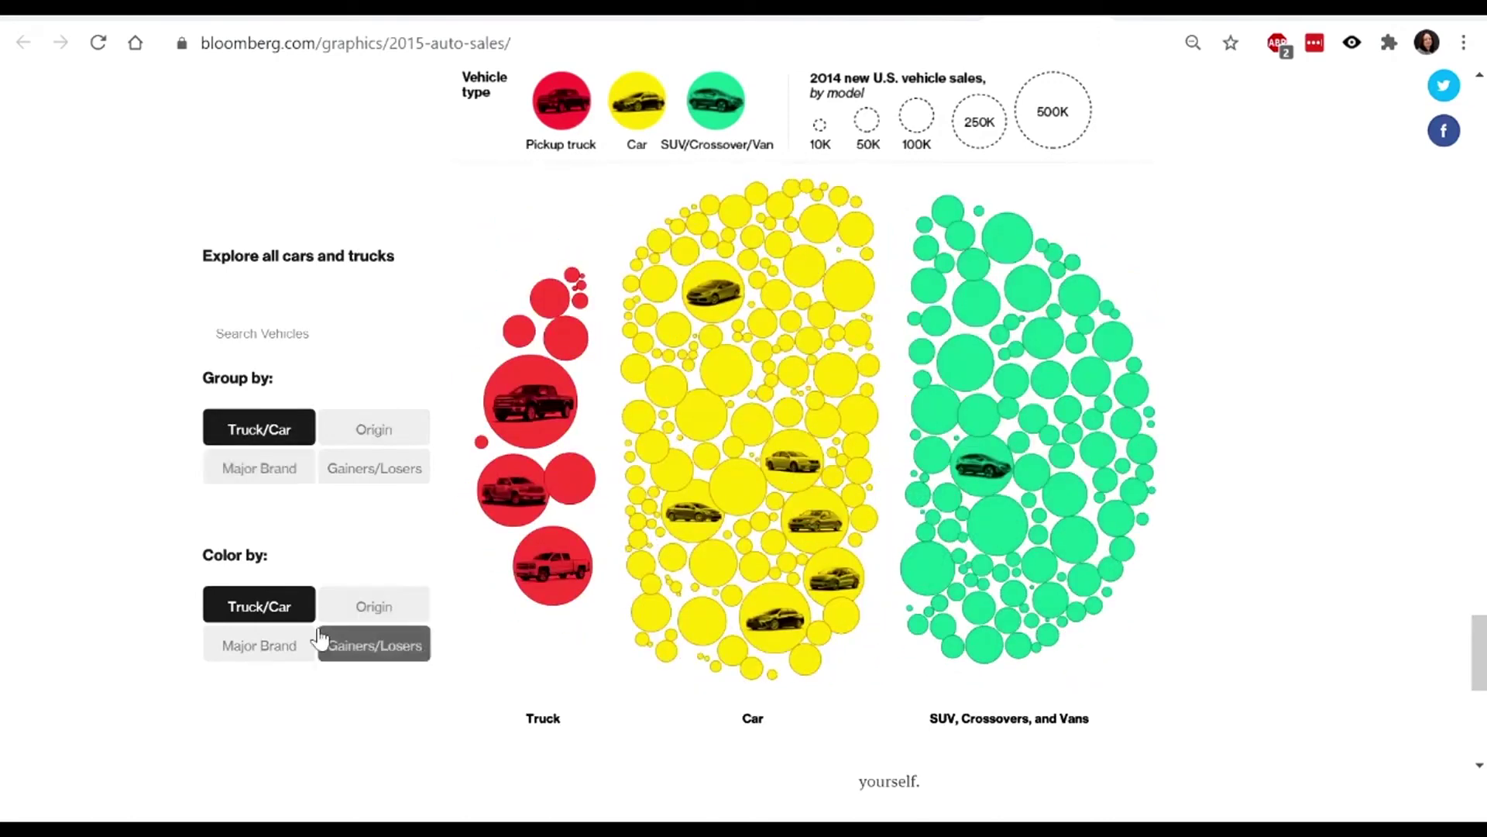
{"action": "left_click", "coordinate": [382, 618]}
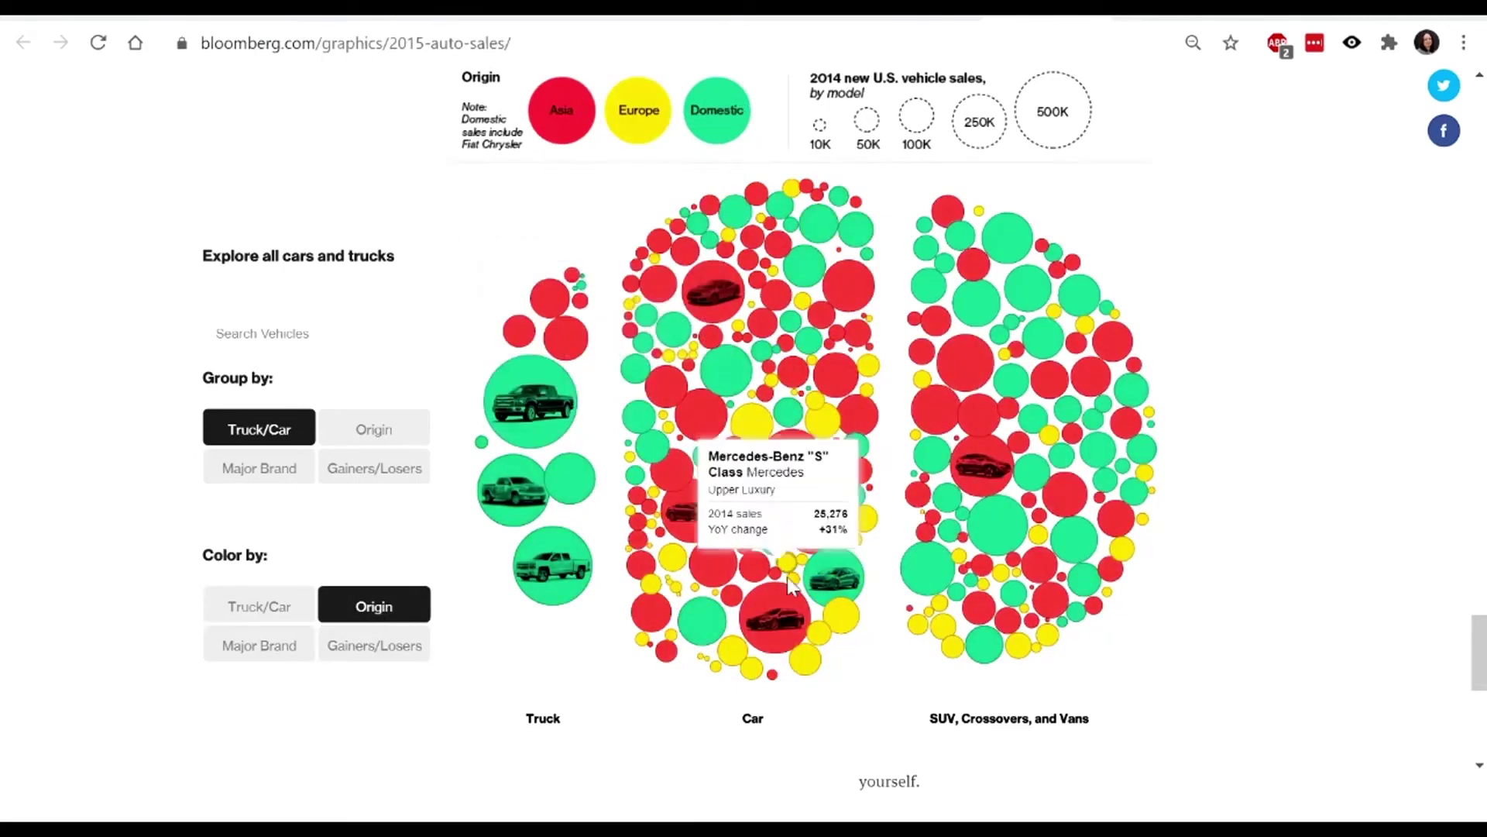
Group the vehicles by Major Brand and view the sales details of the Chevrolet Silverado and Honda Accord.
{"action": "left_click", "coordinate": [254, 478]}
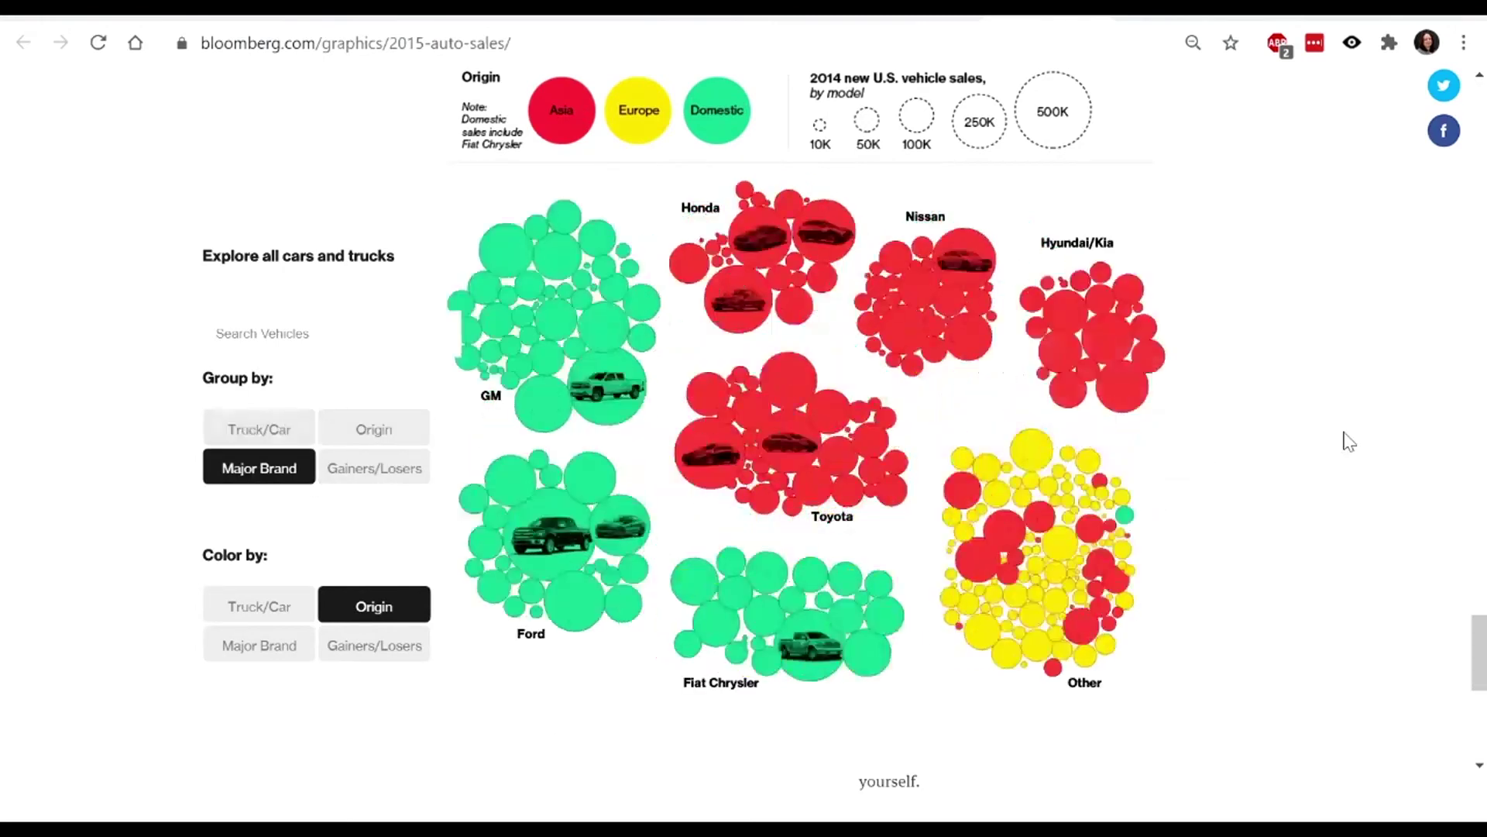
{"action": "mouse_move", "coordinate": [613, 371]}
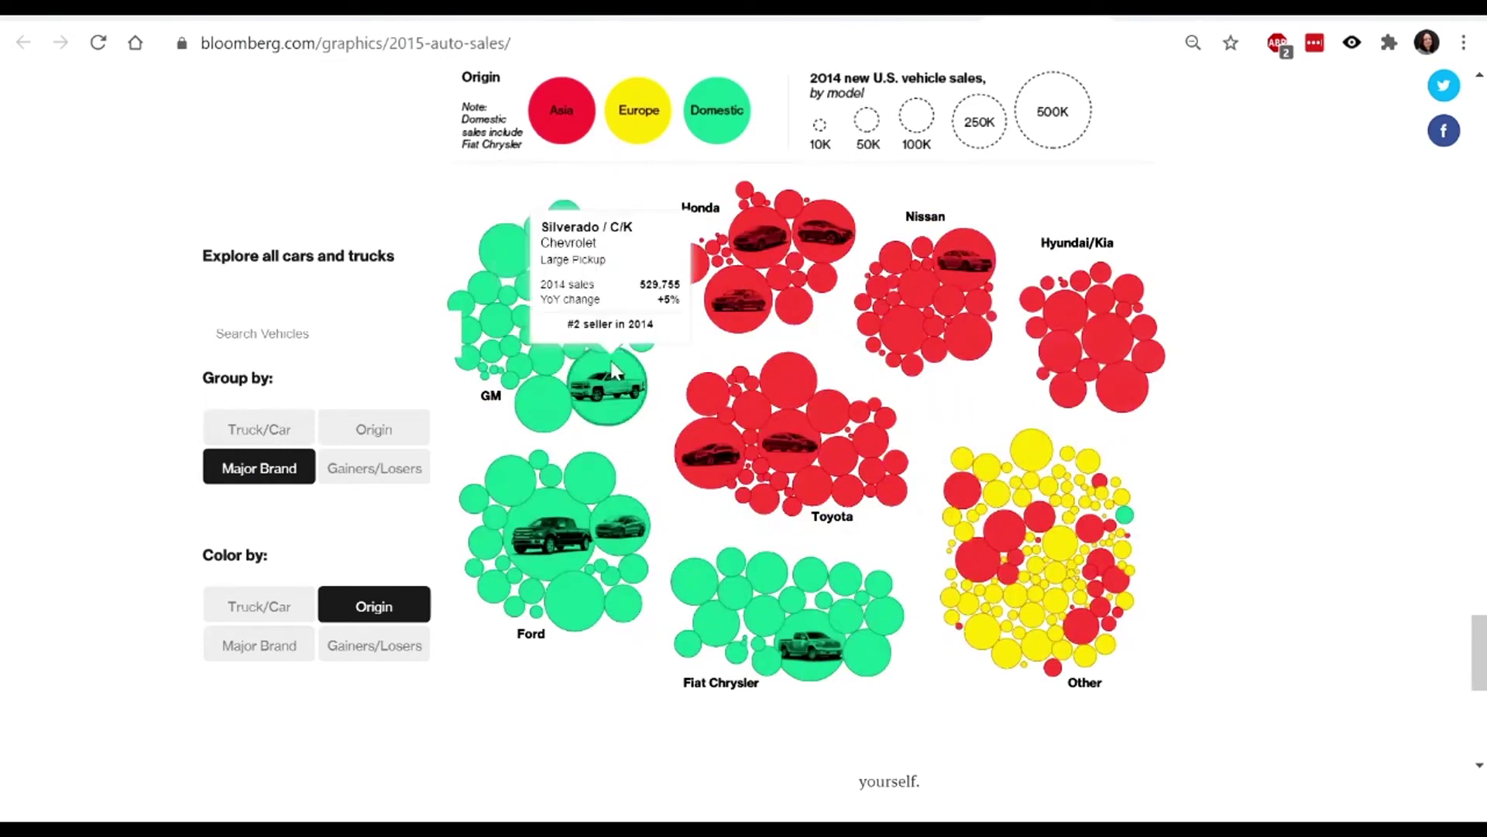
{"action": "mouse_move", "coordinate": [728, 328]}
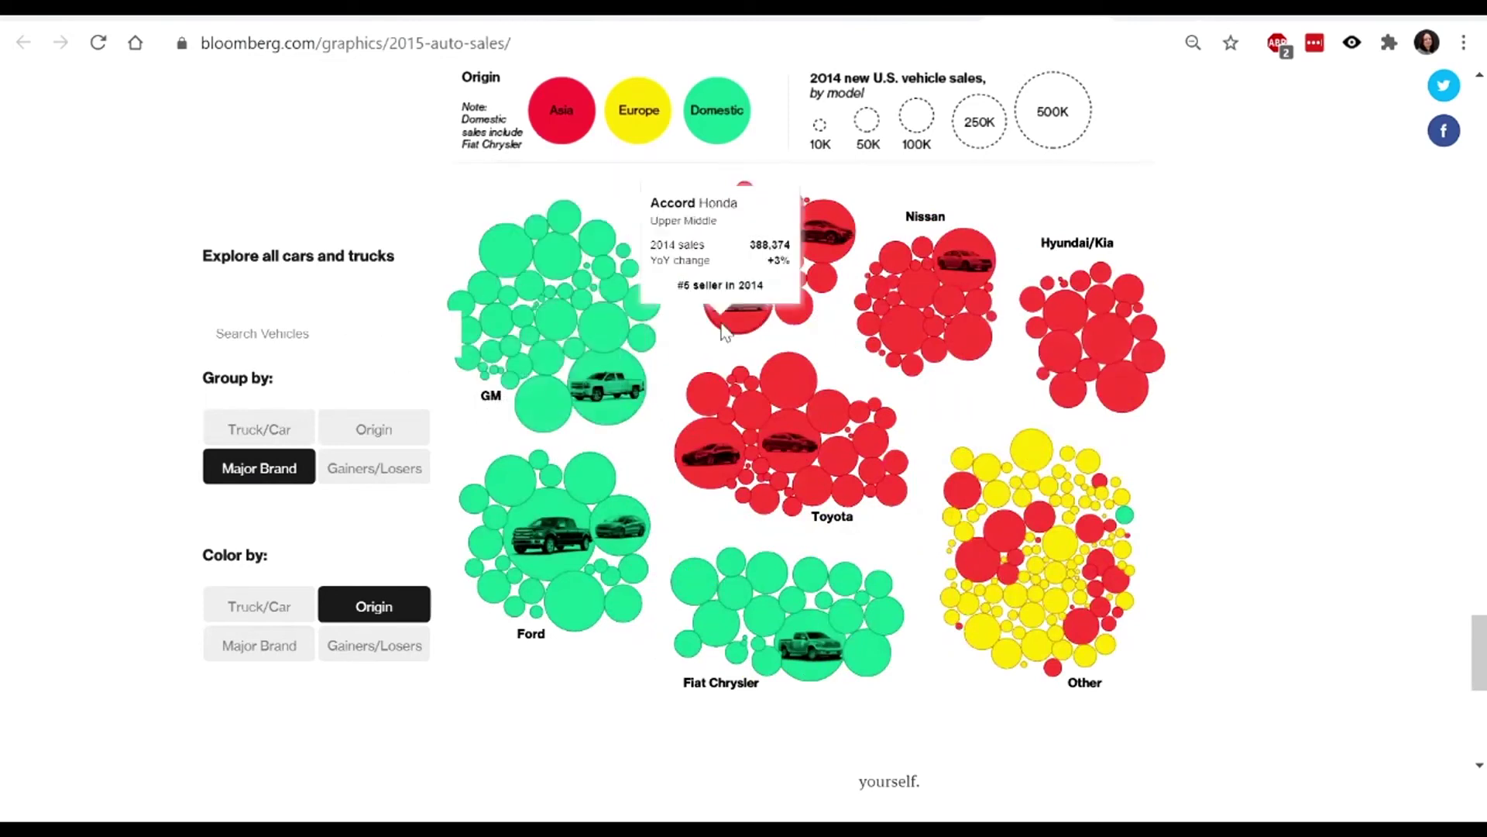
{"action": "mouse_move", "coordinate": [589, 317]}
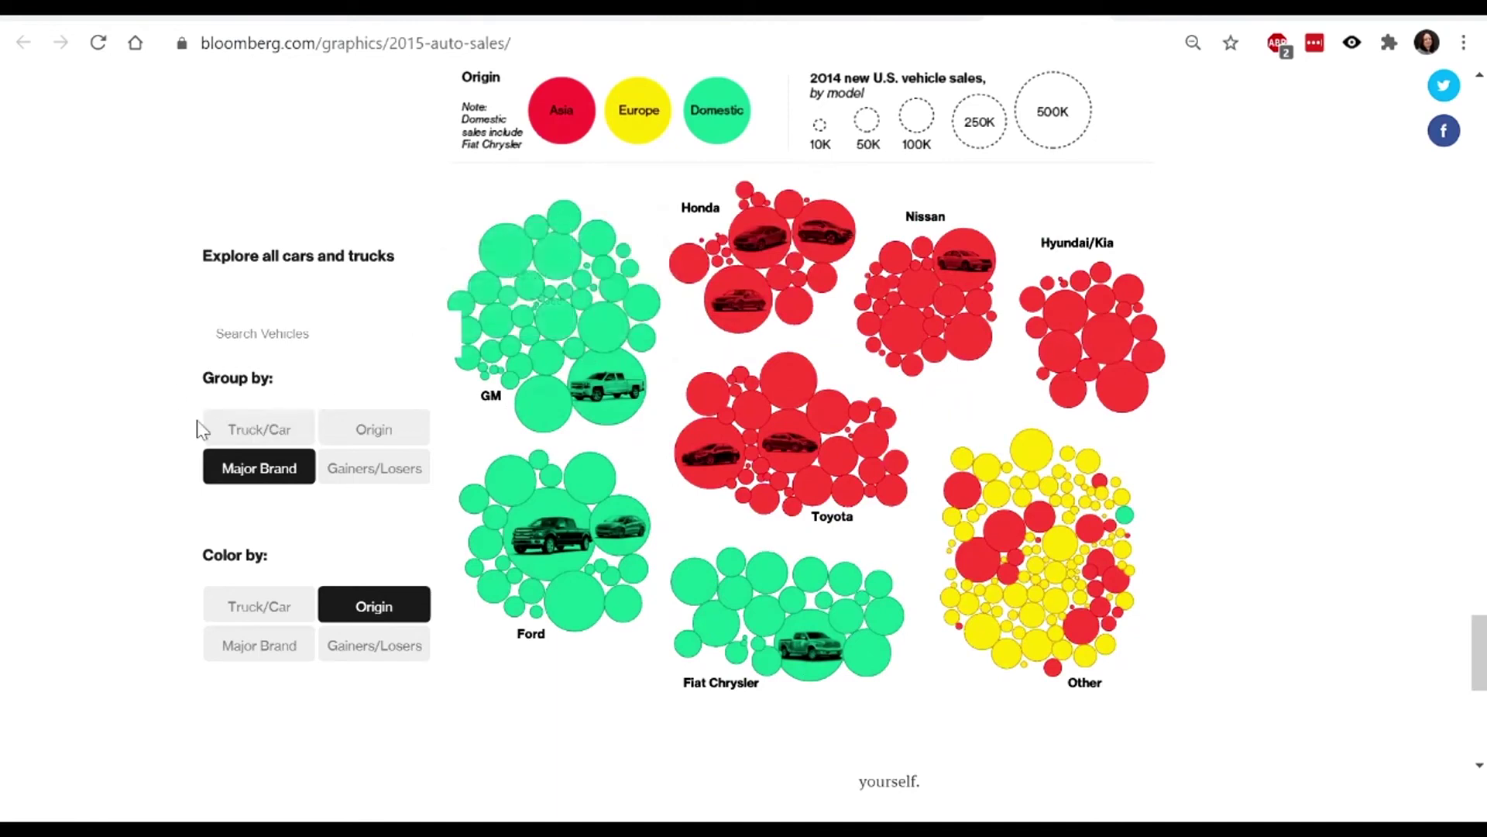
Activate the vehicle search field, and switch to the slideshow to show the "Providing controlled exploration in Power BI" slide.
{"action": "left_click", "coordinate": [303, 336]}
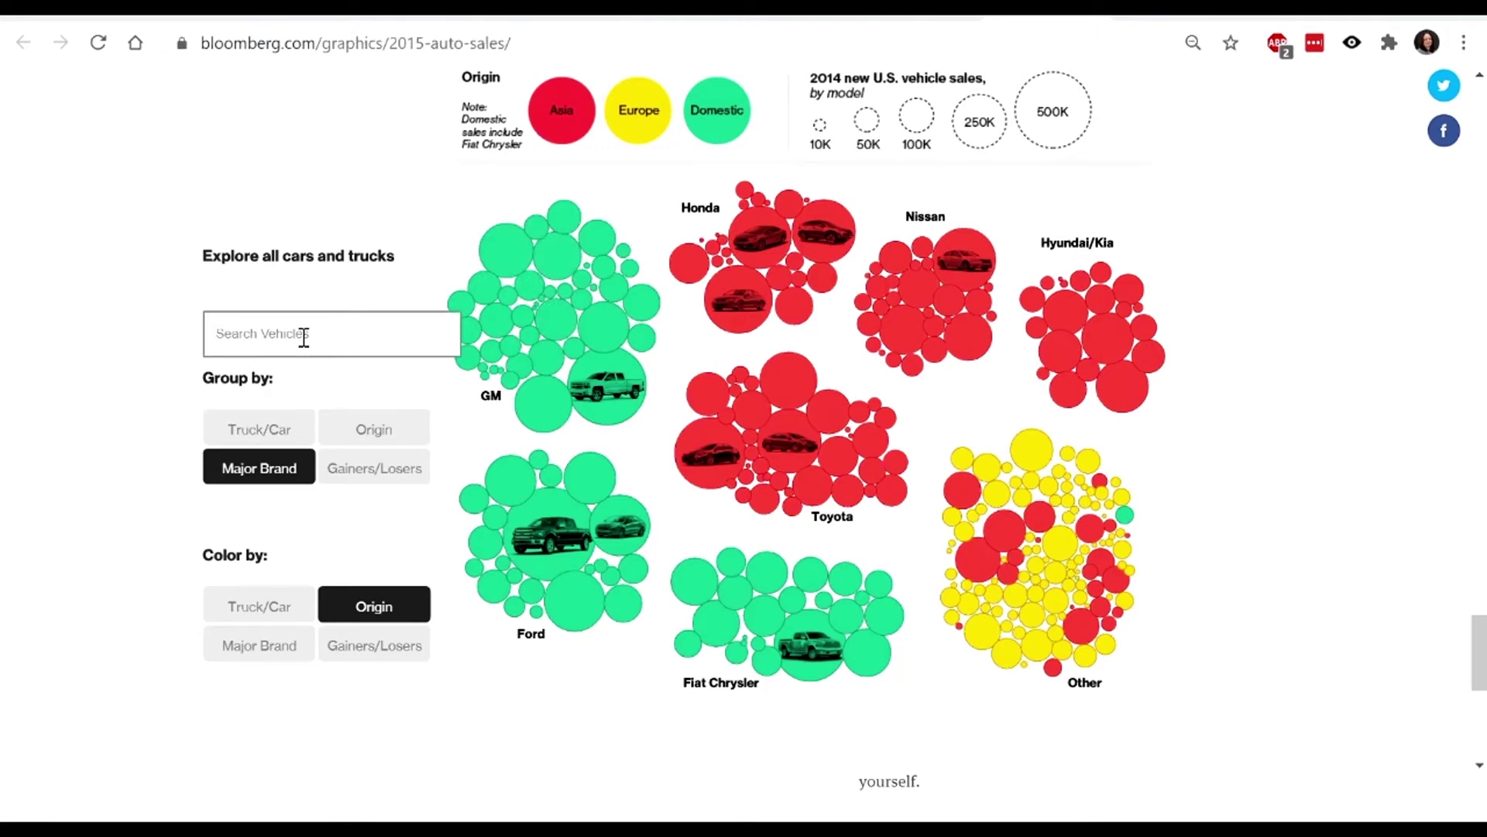
{"action": "key", "text": "alt+Tab"}
{"action": "left_click", "coordinate": [338, 639]}
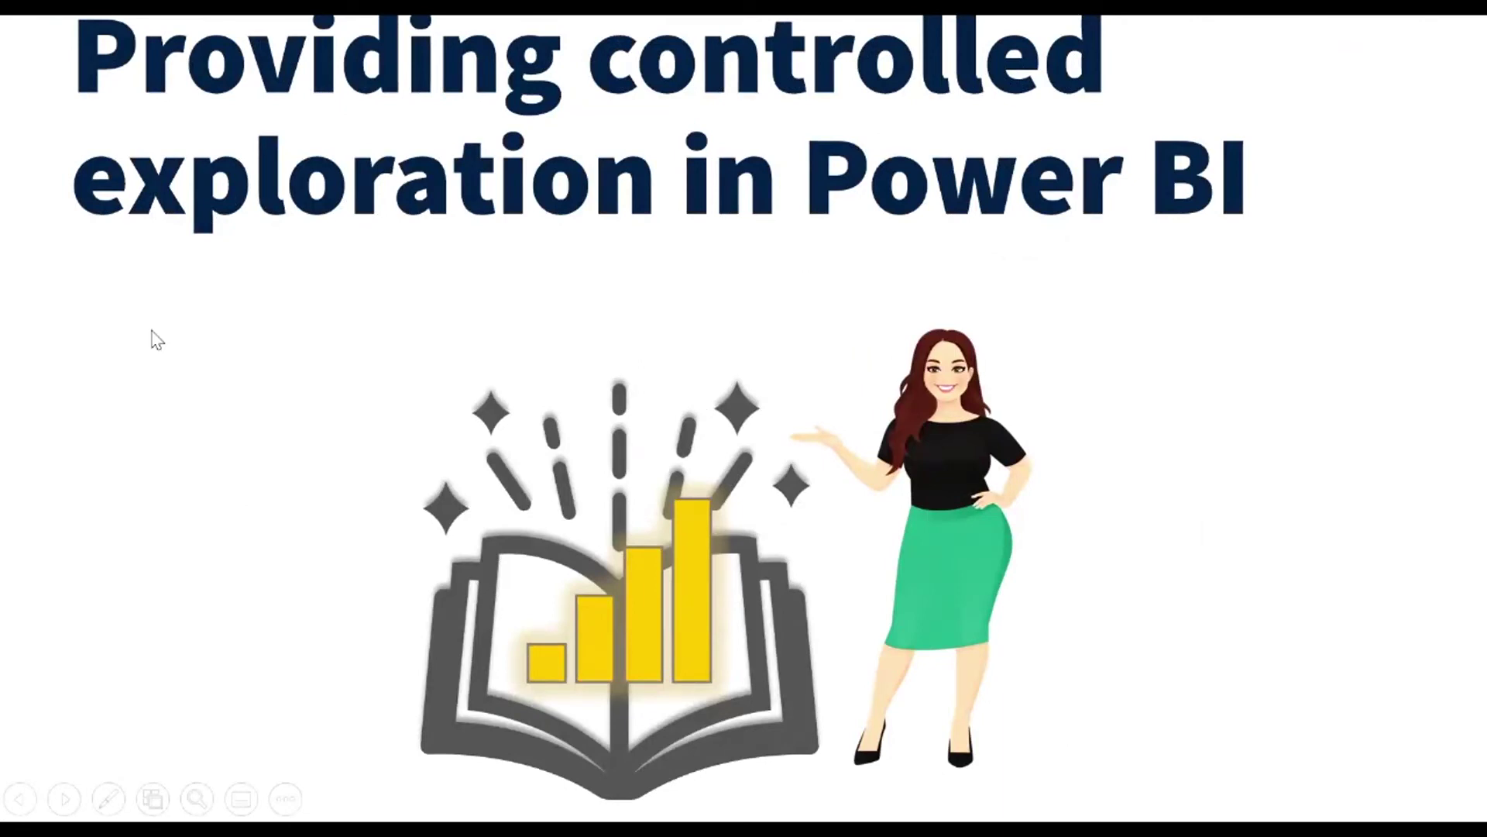
Switch to the DatabaseMgmtDemo report in the Power BI service and display it in full screen.
{"action": "key", "text": "alt+Tab"}
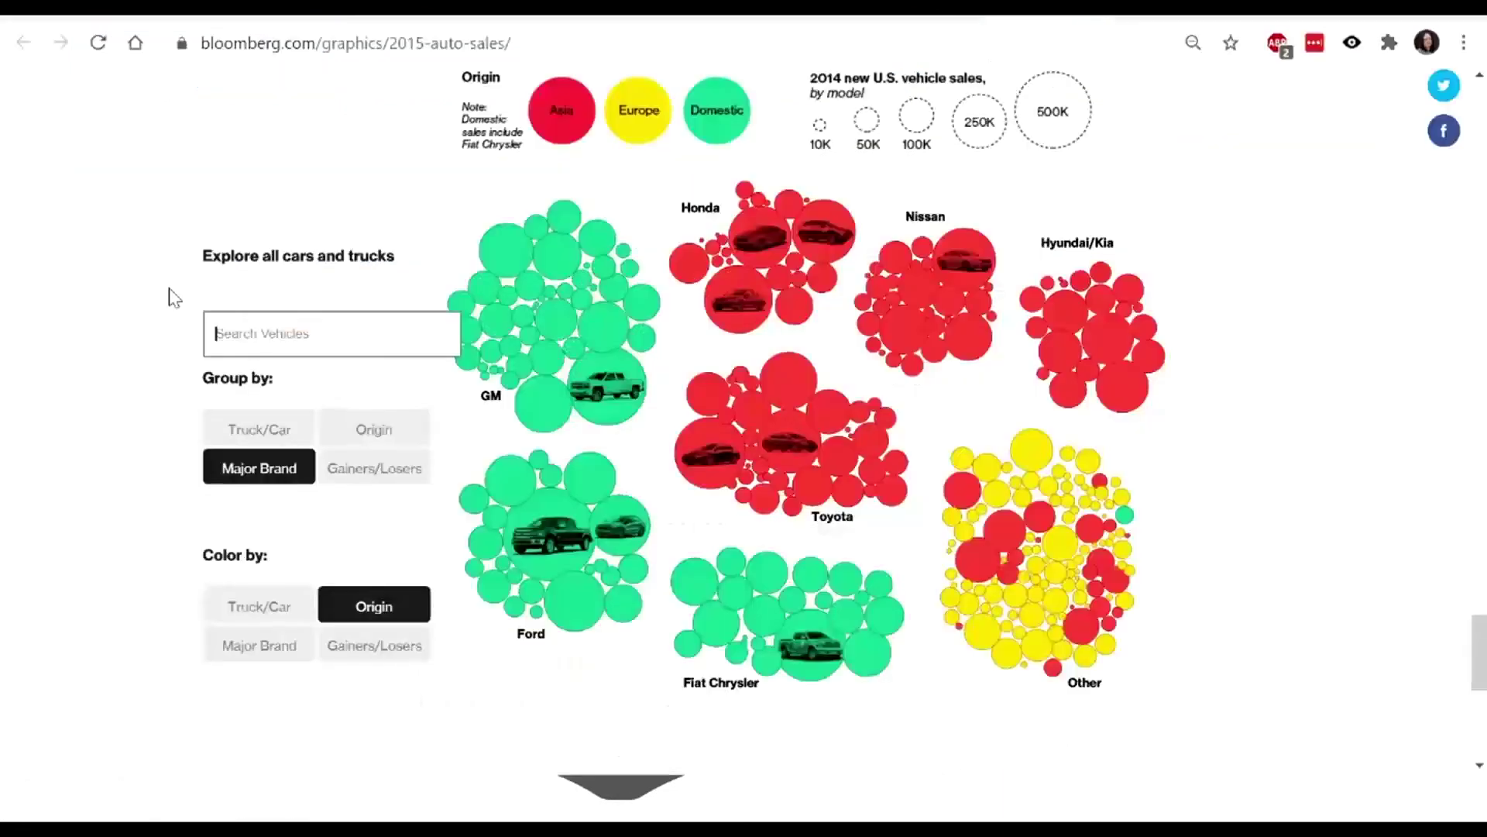
{"action": "left_click", "coordinate": [116, 206]}
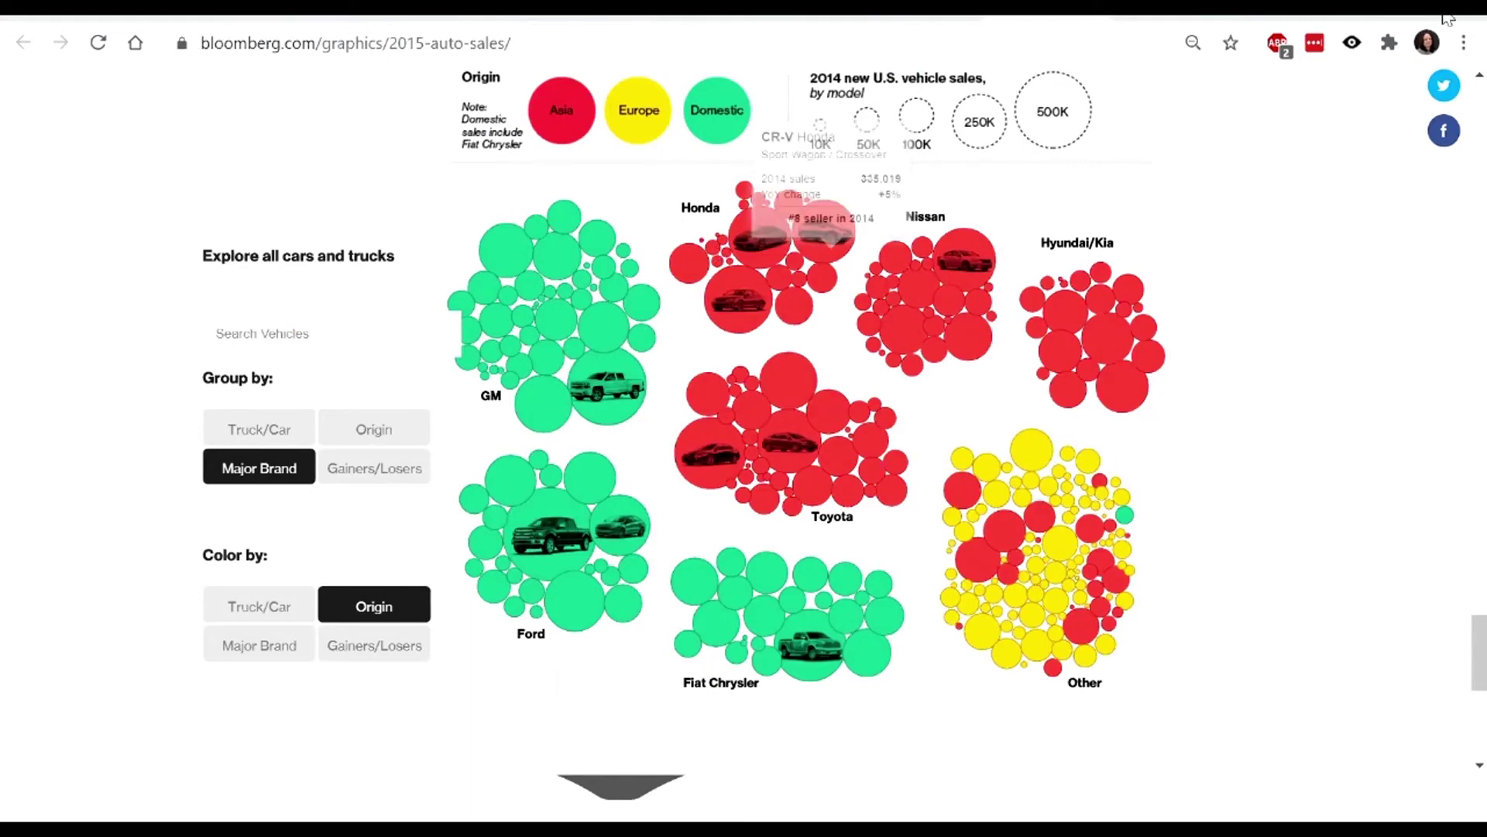
{"action": "key", "text": "F11"}
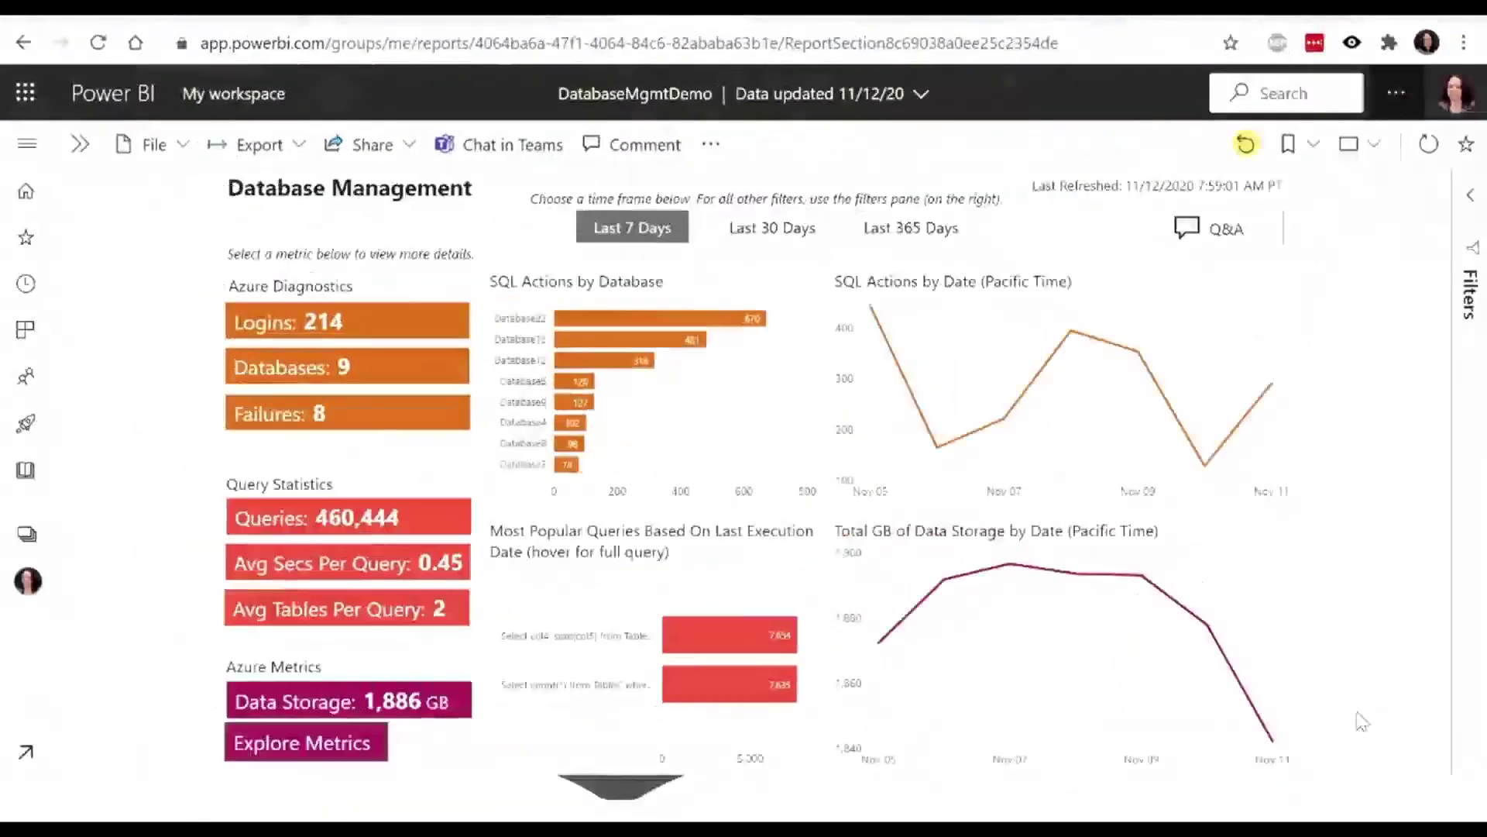
{"action": "left_click", "coordinate": [1371, 147]}
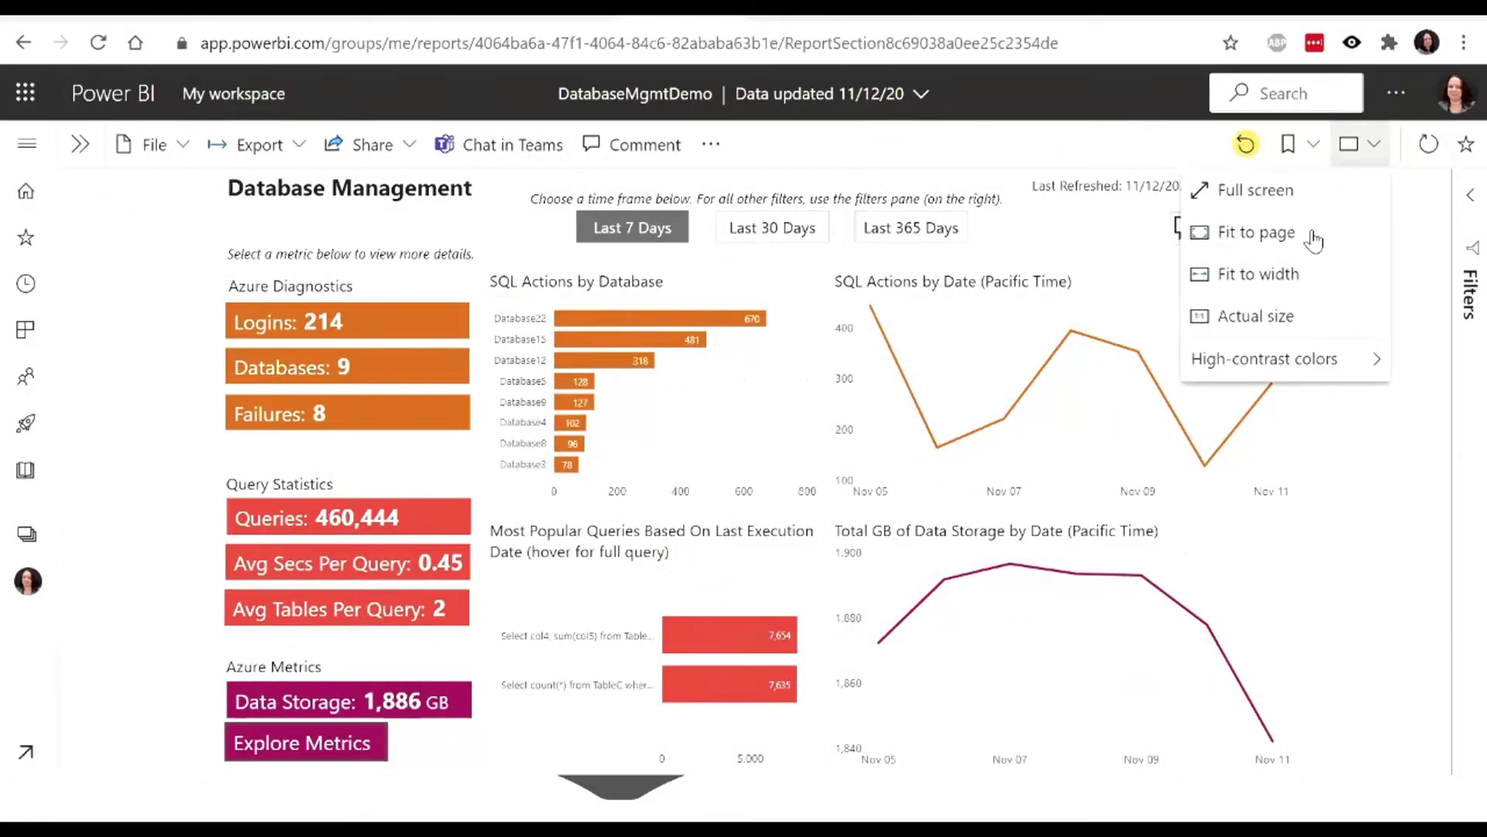
{"action": "left_click", "coordinate": [1292, 194]}
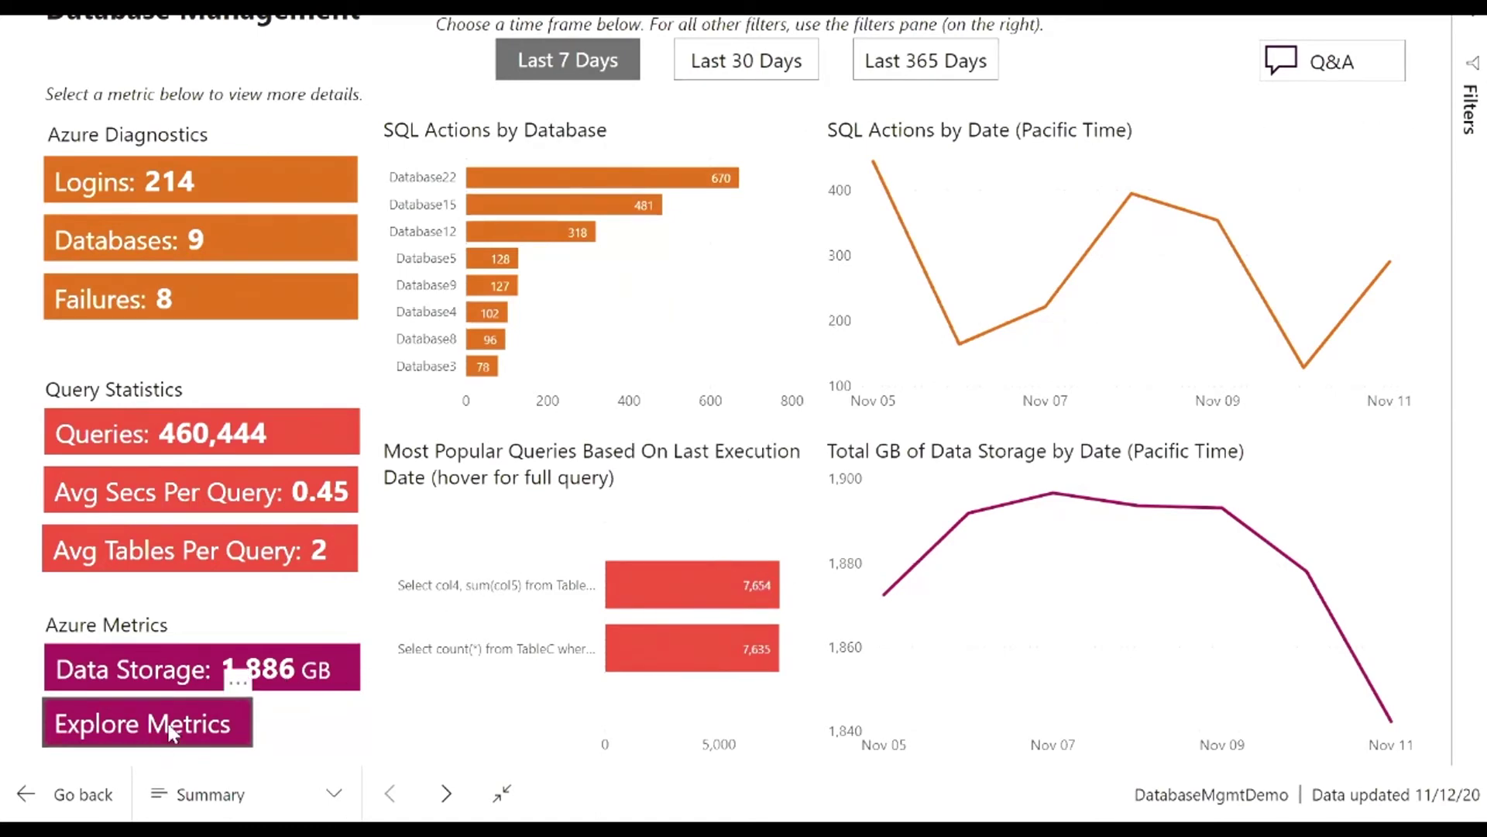
Look through the list of visible report pages, stay on Summary, and leave full screen.
{"action": "left_click", "coordinate": [332, 796]}
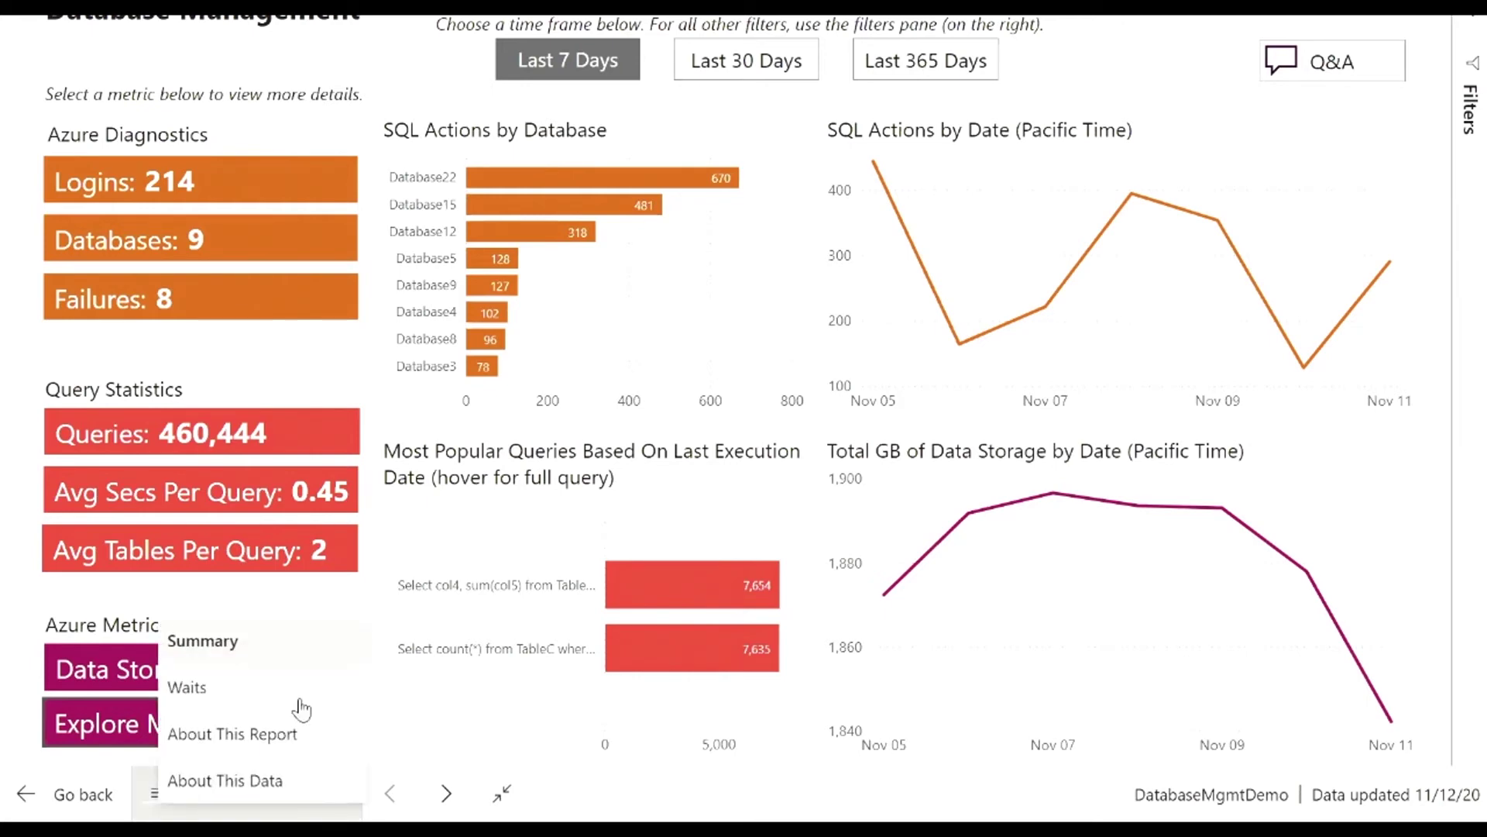
{"action": "left_click", "coordinate": [271, 647]}
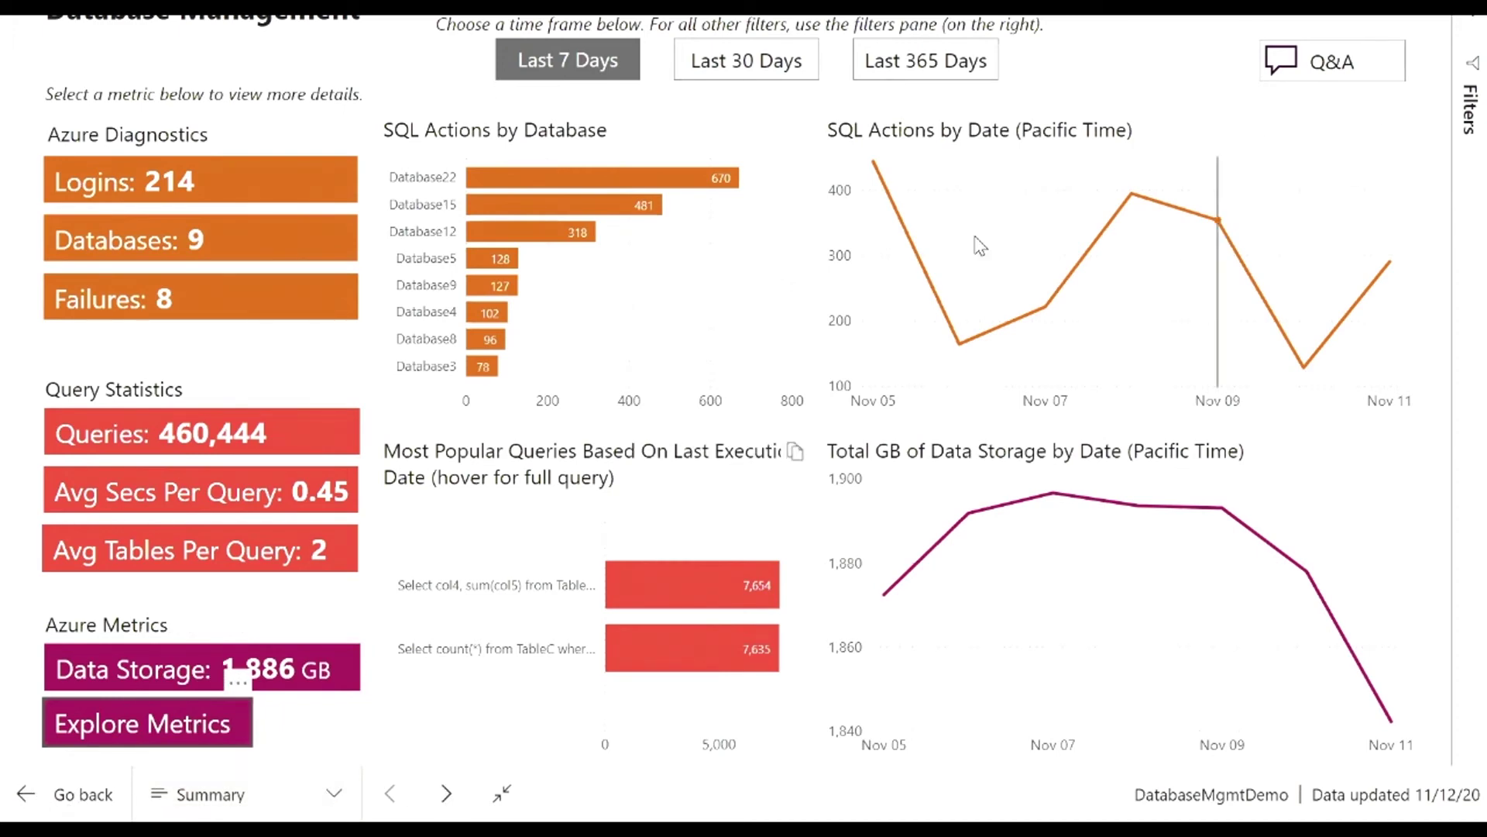
{"action": "key", "text": "Escape"}
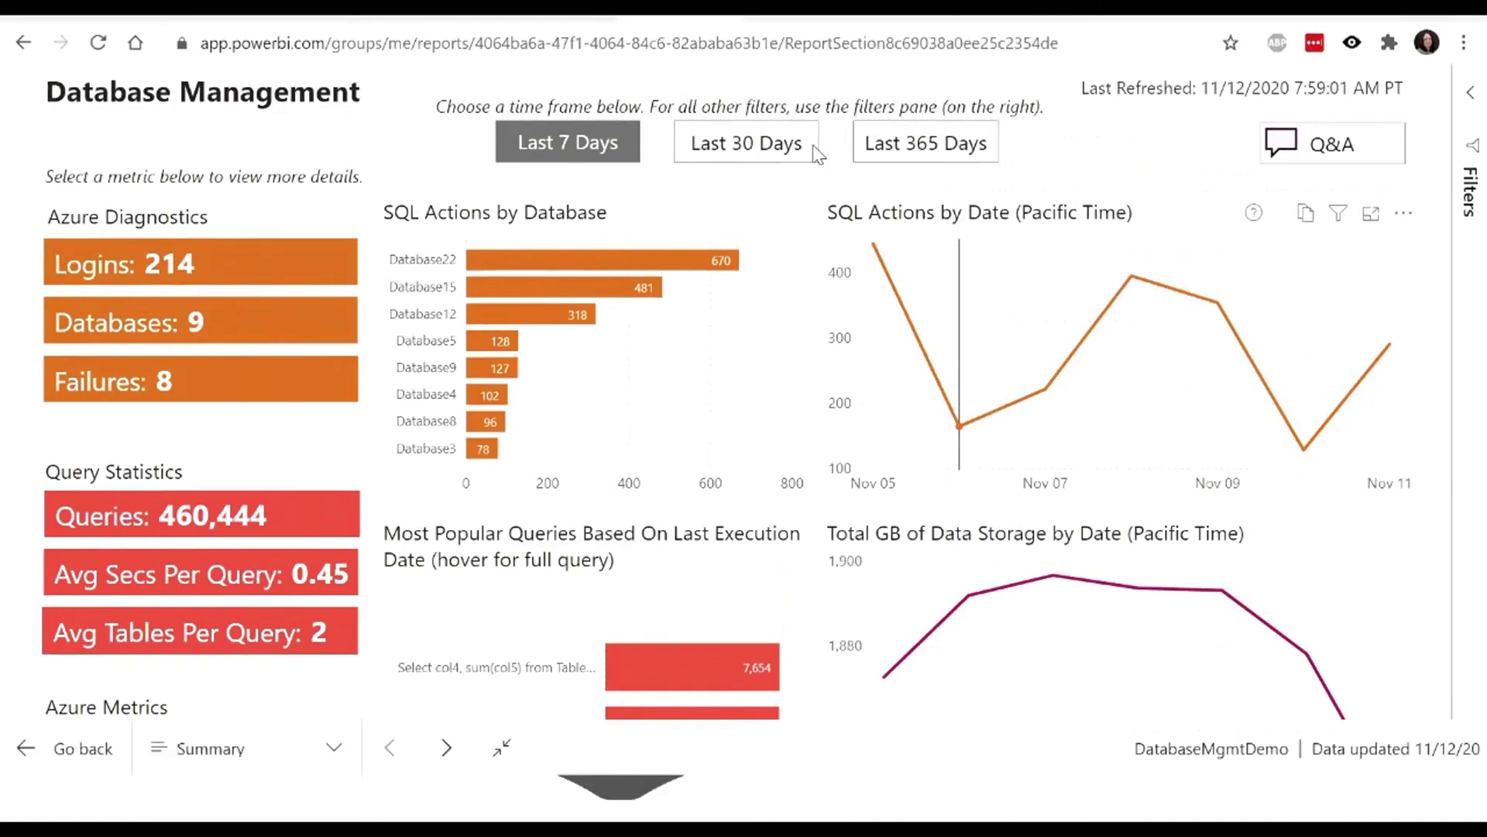
{"action": "key", "text": "Escape"}
Open the DatabaseMgmtDemo report for editing.
{"action": "left_click", "coordinate": [159, 147]}
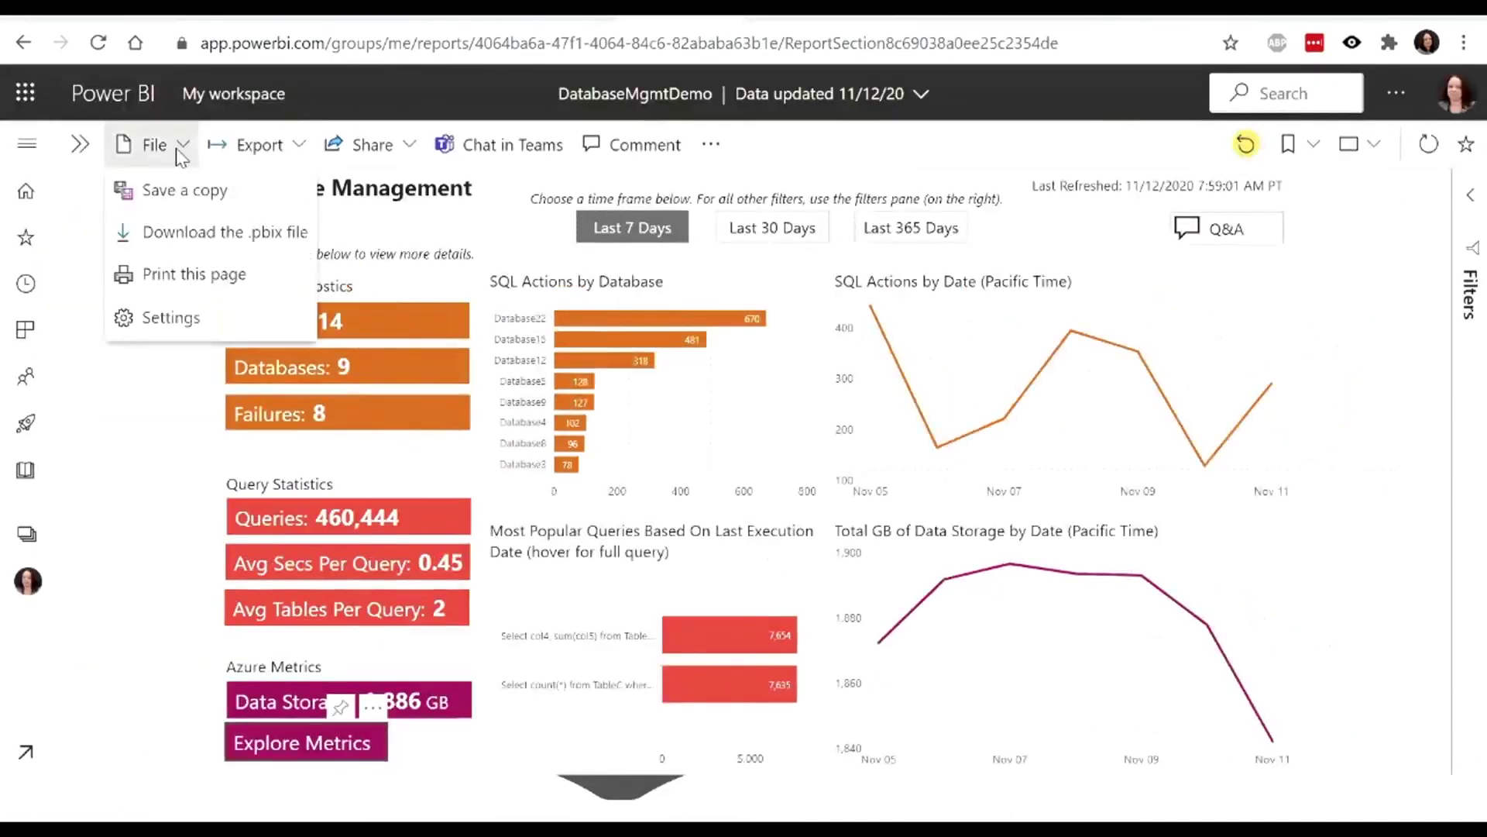
{"action": "left_click", "coordinate": [710, 146]}
{"action": "left_click", "coordinate": [709, 146]}
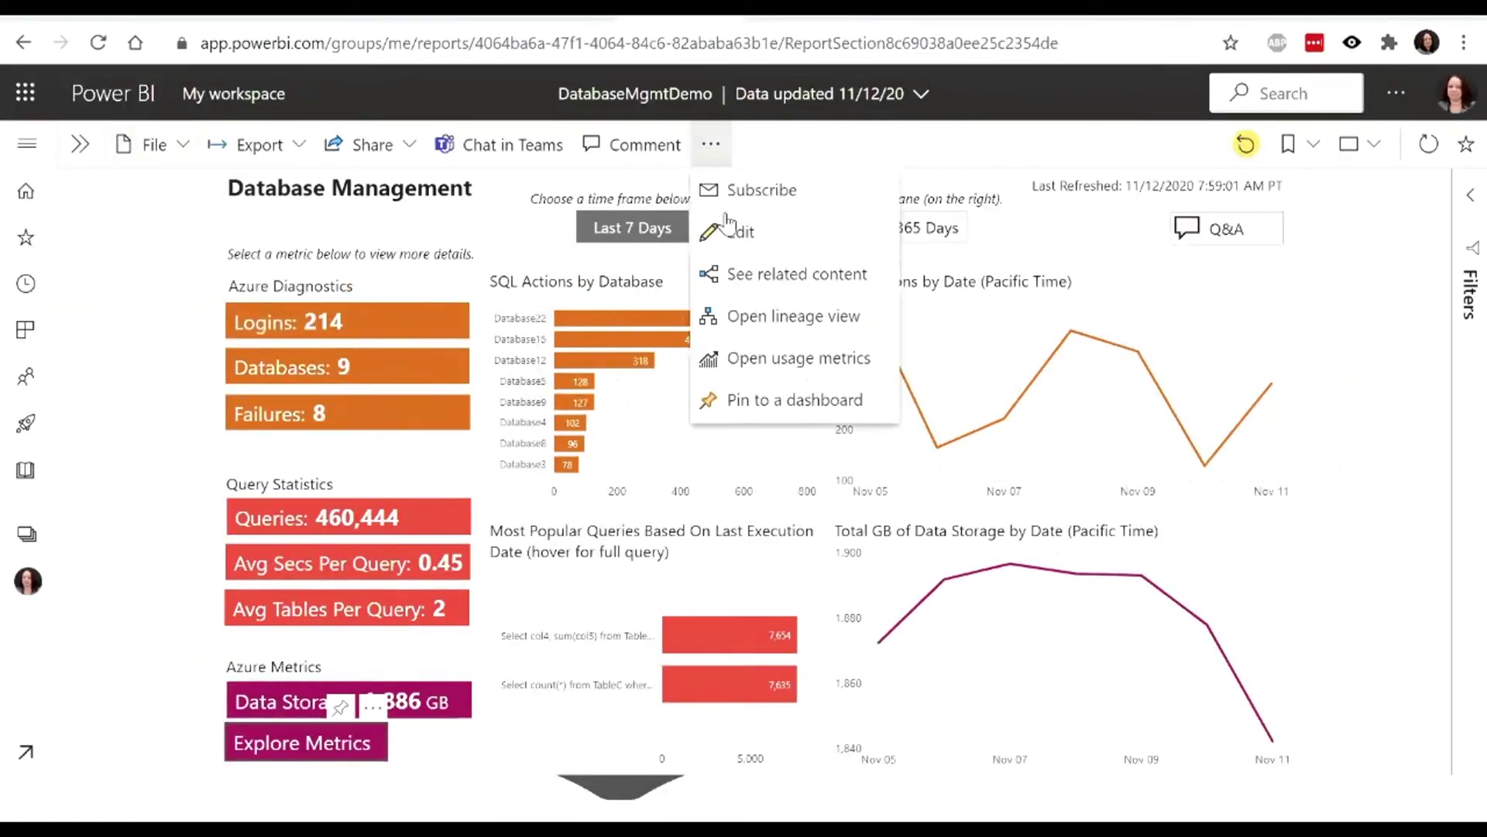
{"action": "left_click", "coordinate": [732, 242]}
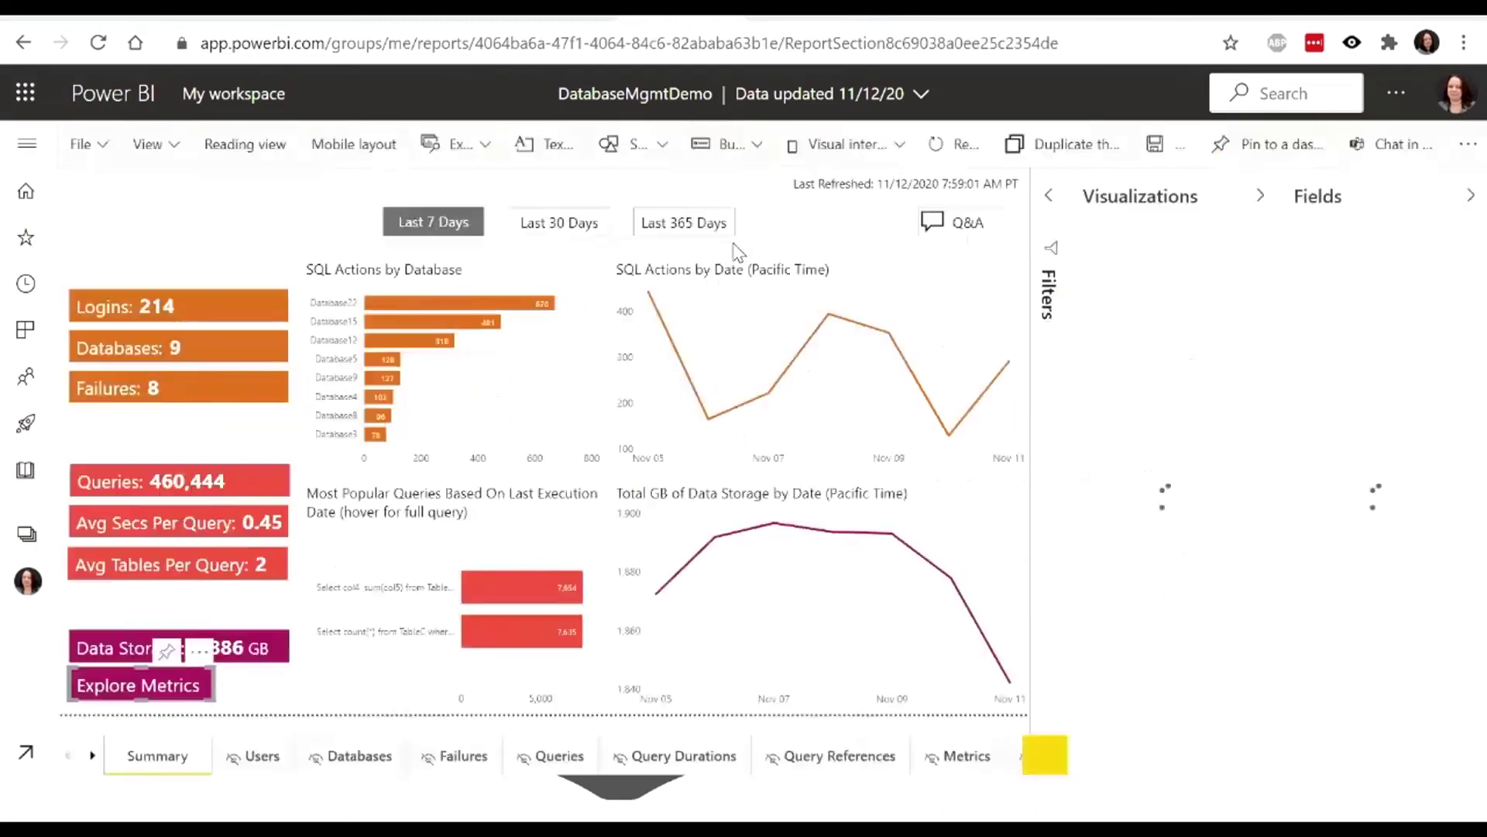
{"action": "left_click", "coordinate": [736, 241]}
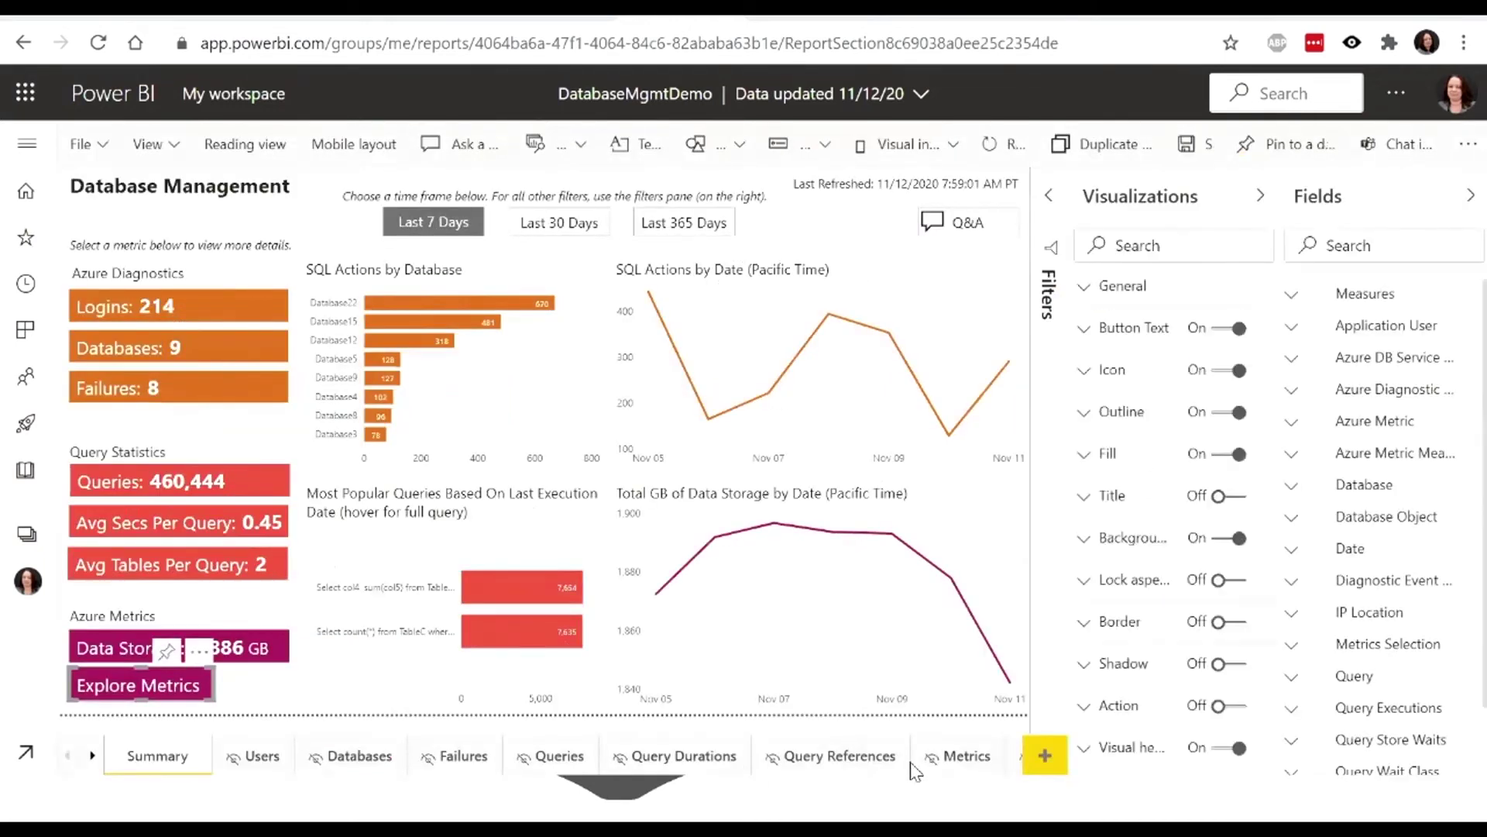
Show the hidden Metrics page and collapse the Visualizations and Fields panes to enlarge the canvas.
{"action": "left_click", "coordinate": [959, 757]}
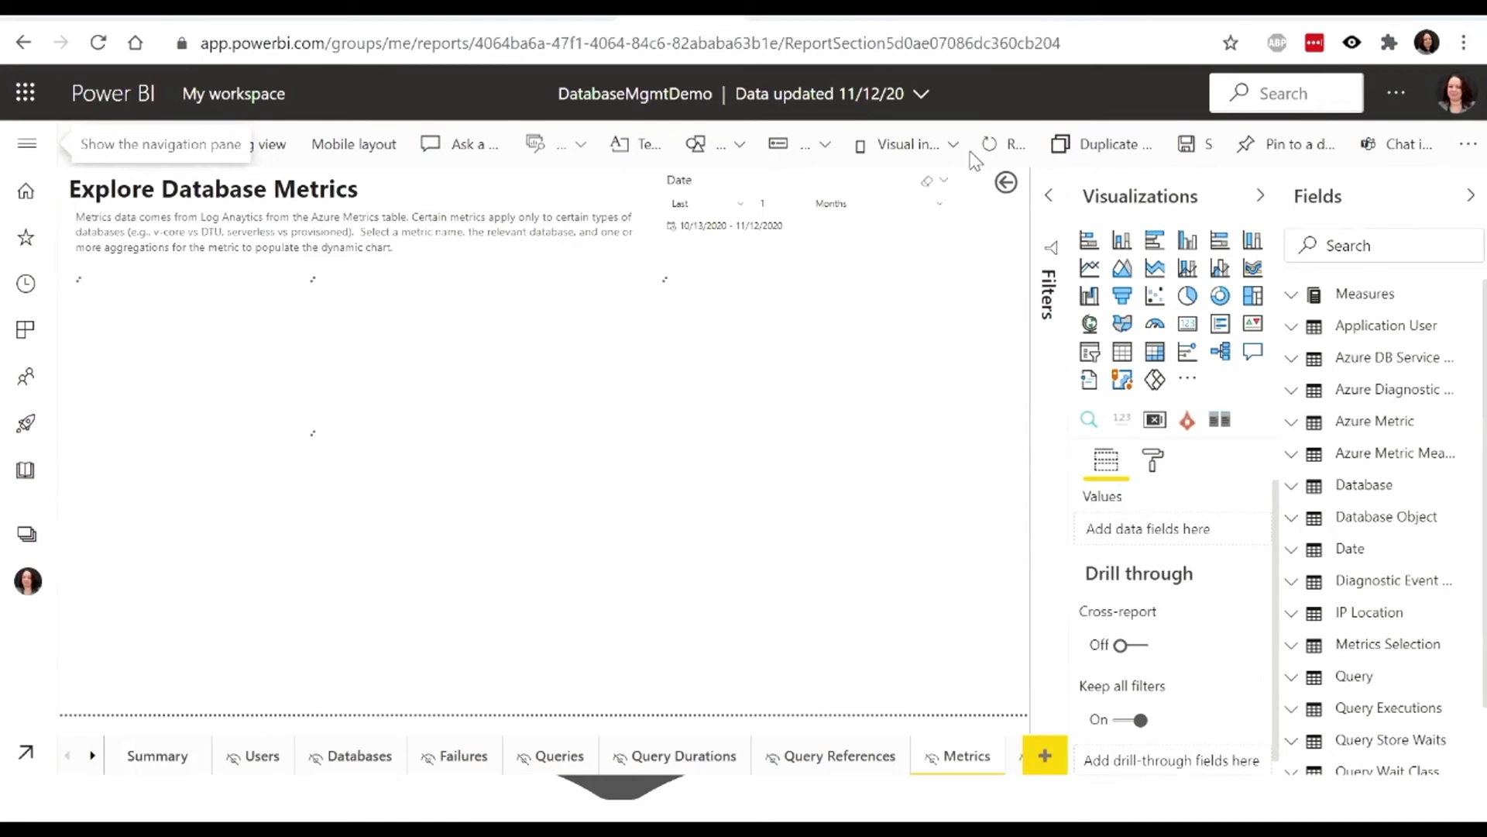
{"action": "left_click", "coordinate": [1260, 196]}
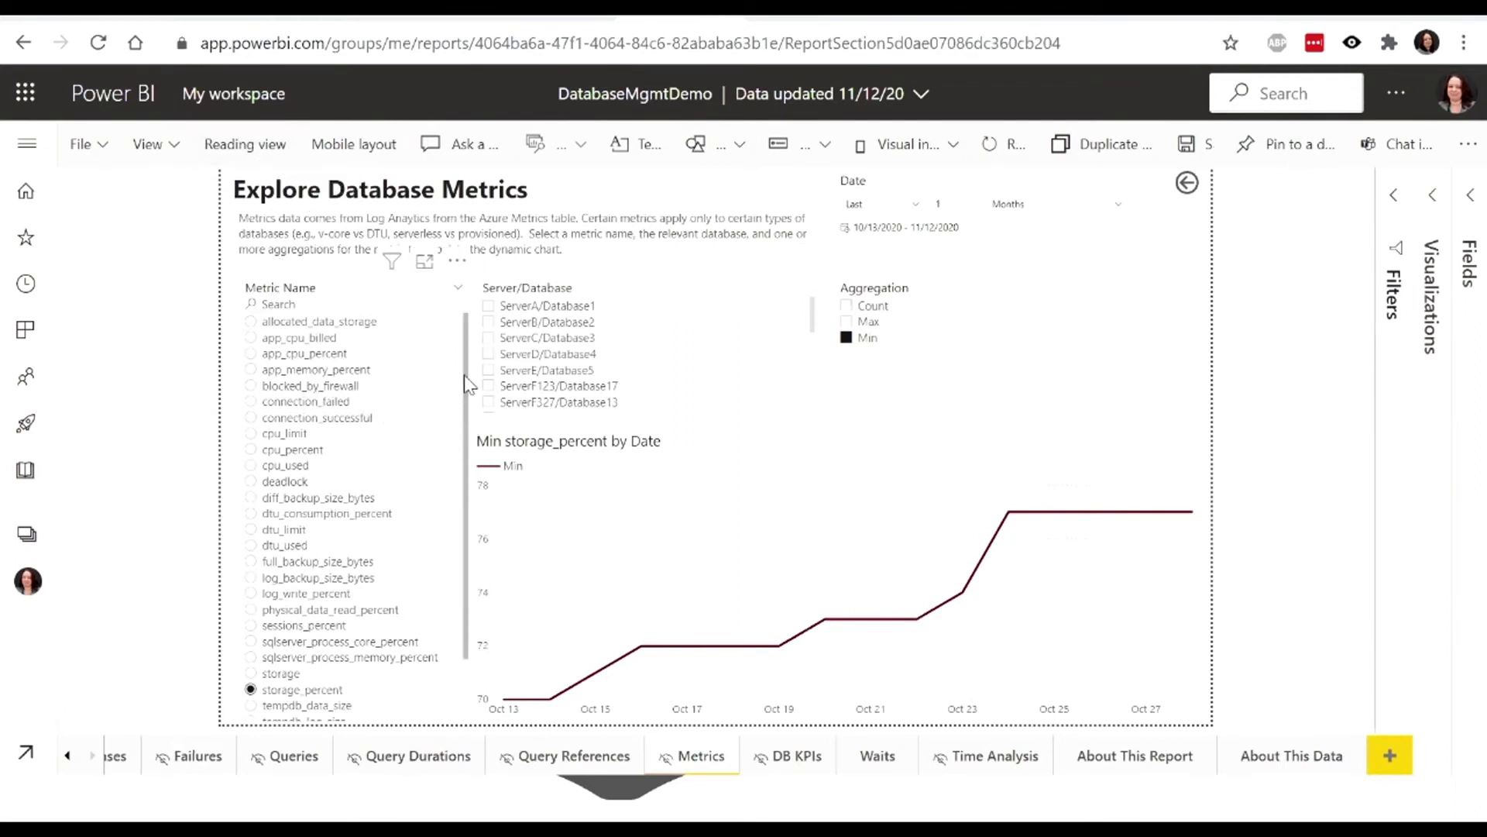
Browse the Server/Database choices and set the metric shown in the dynamic chart to cpu_percent.
{"action": "left_click", "coordinate": [490, 324]}
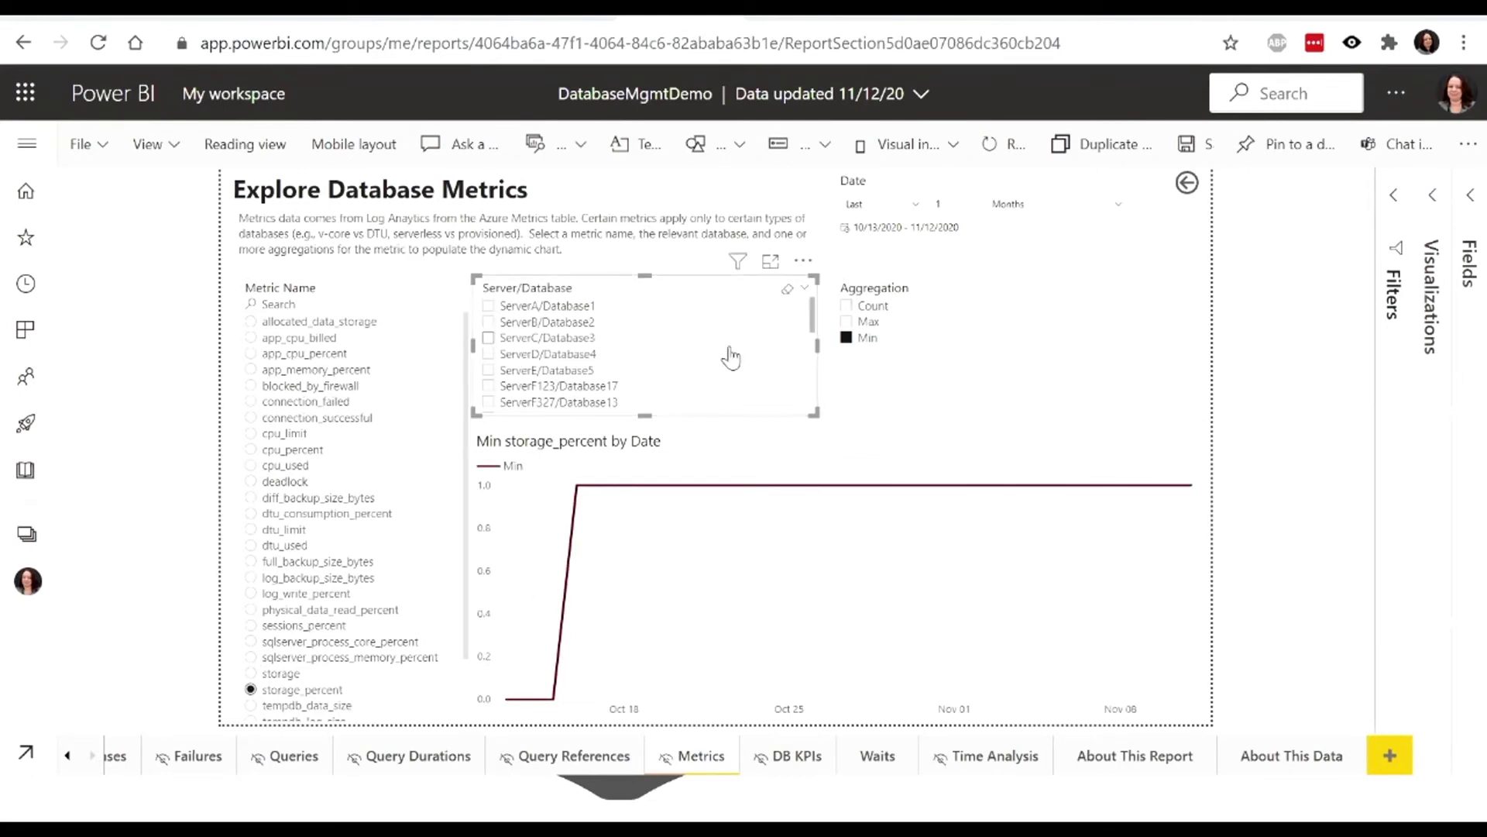
{"action": "scroll", "coordinate": [814, 321], "scroll_direction": "down", "scroll_amount": 3}
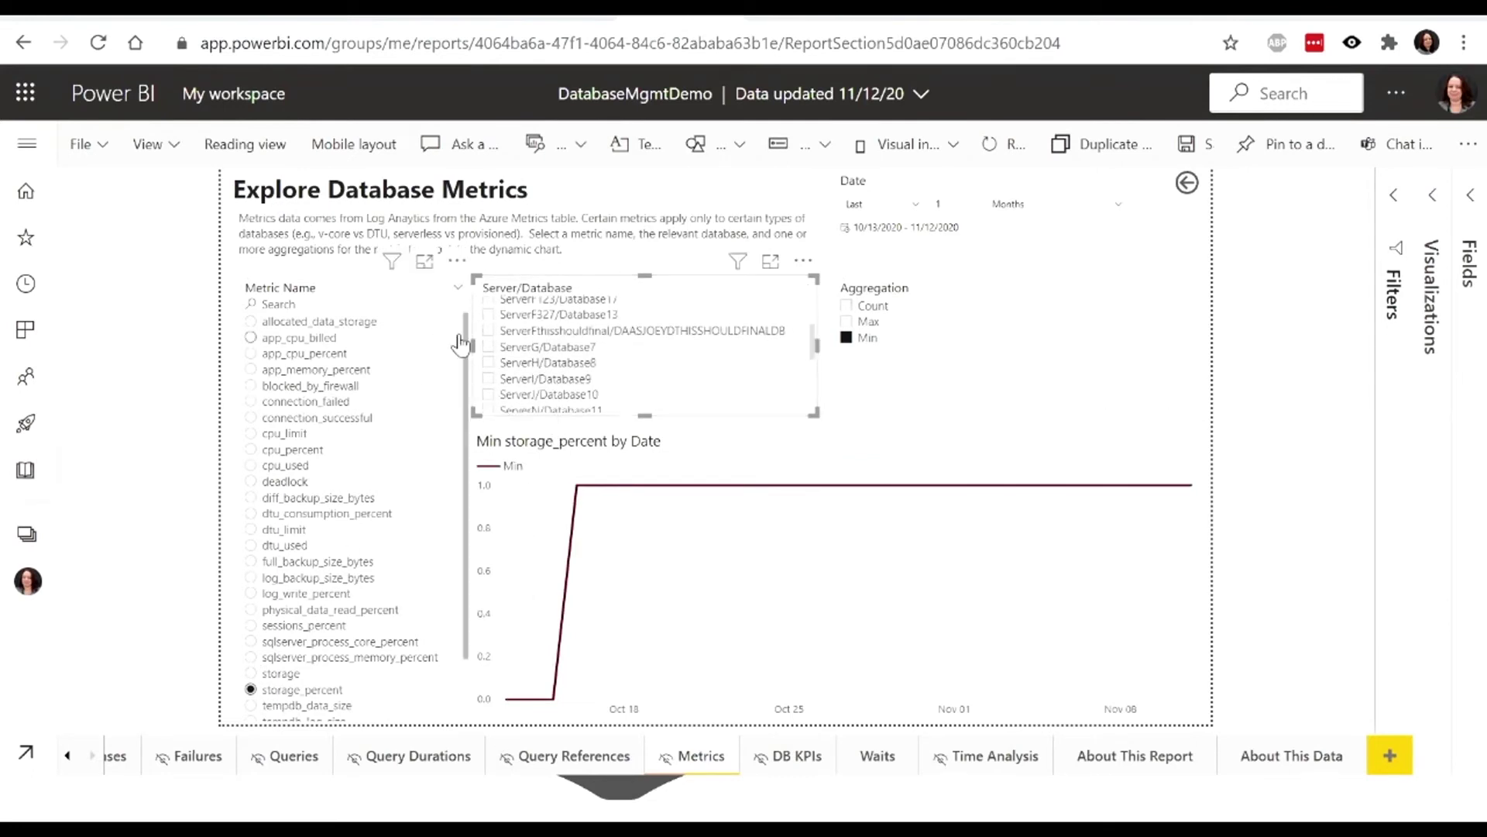
{"action": "left_click", "coordinate": [250, 451]}
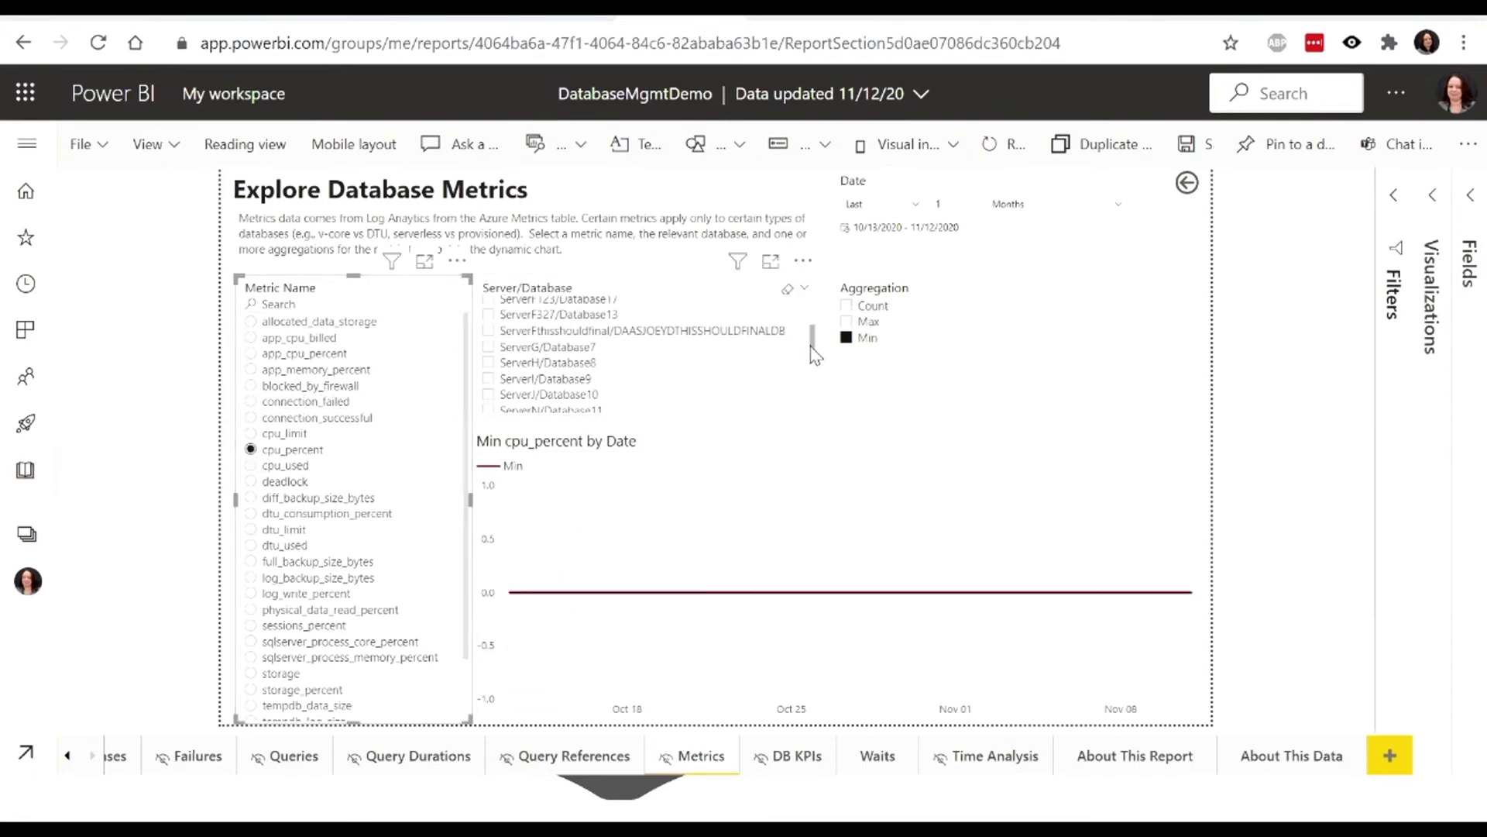
{"action": "scroll", "coordinate": [705, 372], "scroll_direction": "up", "scroll_amount": 5}
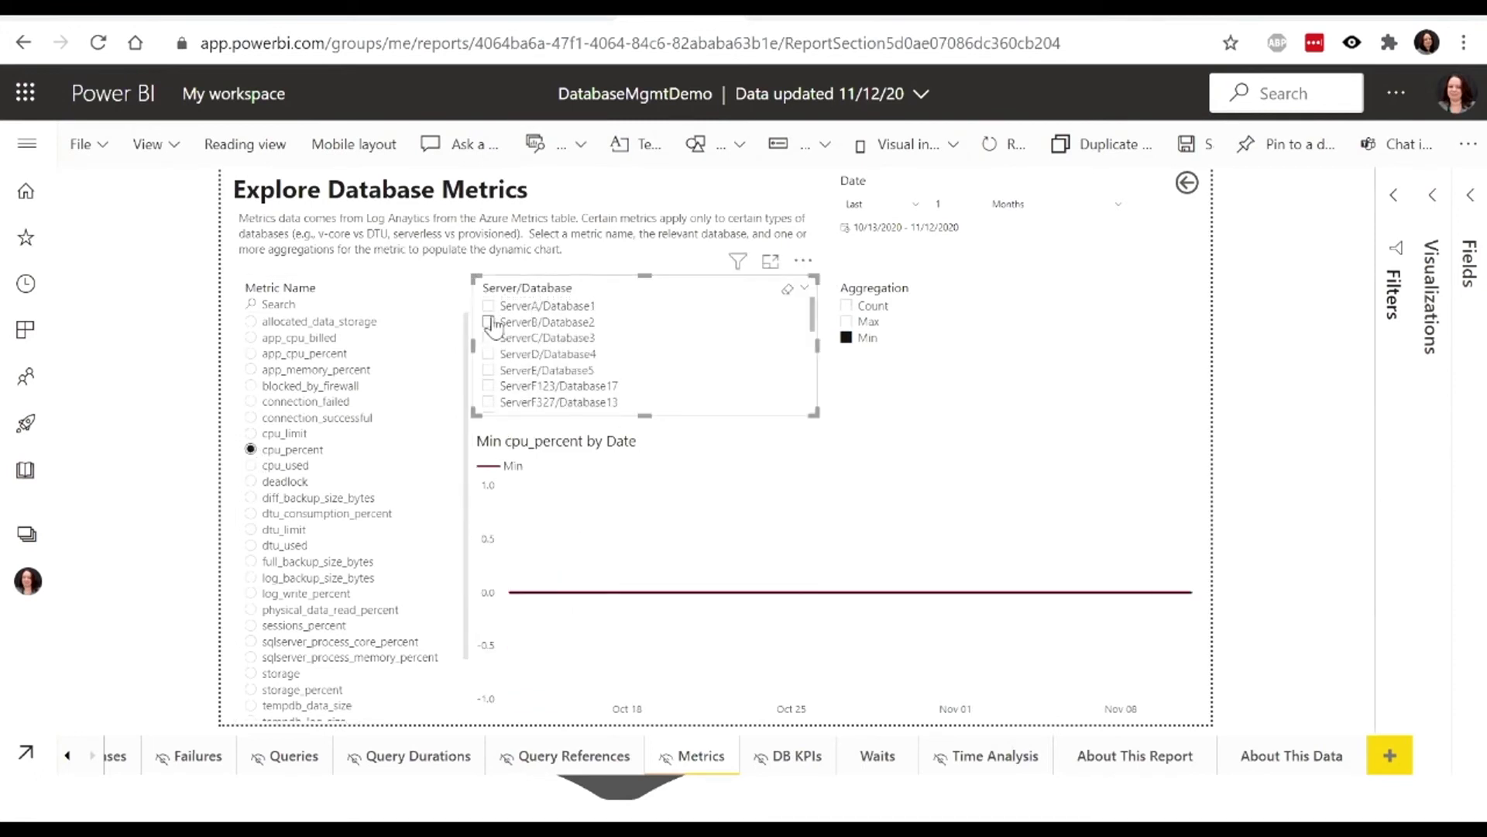
Chart the Max aggregation of the metric for ServerD/Database4 and inspect the line's highest point.
{"action": "left_click", "coordinate": [488, 321]}
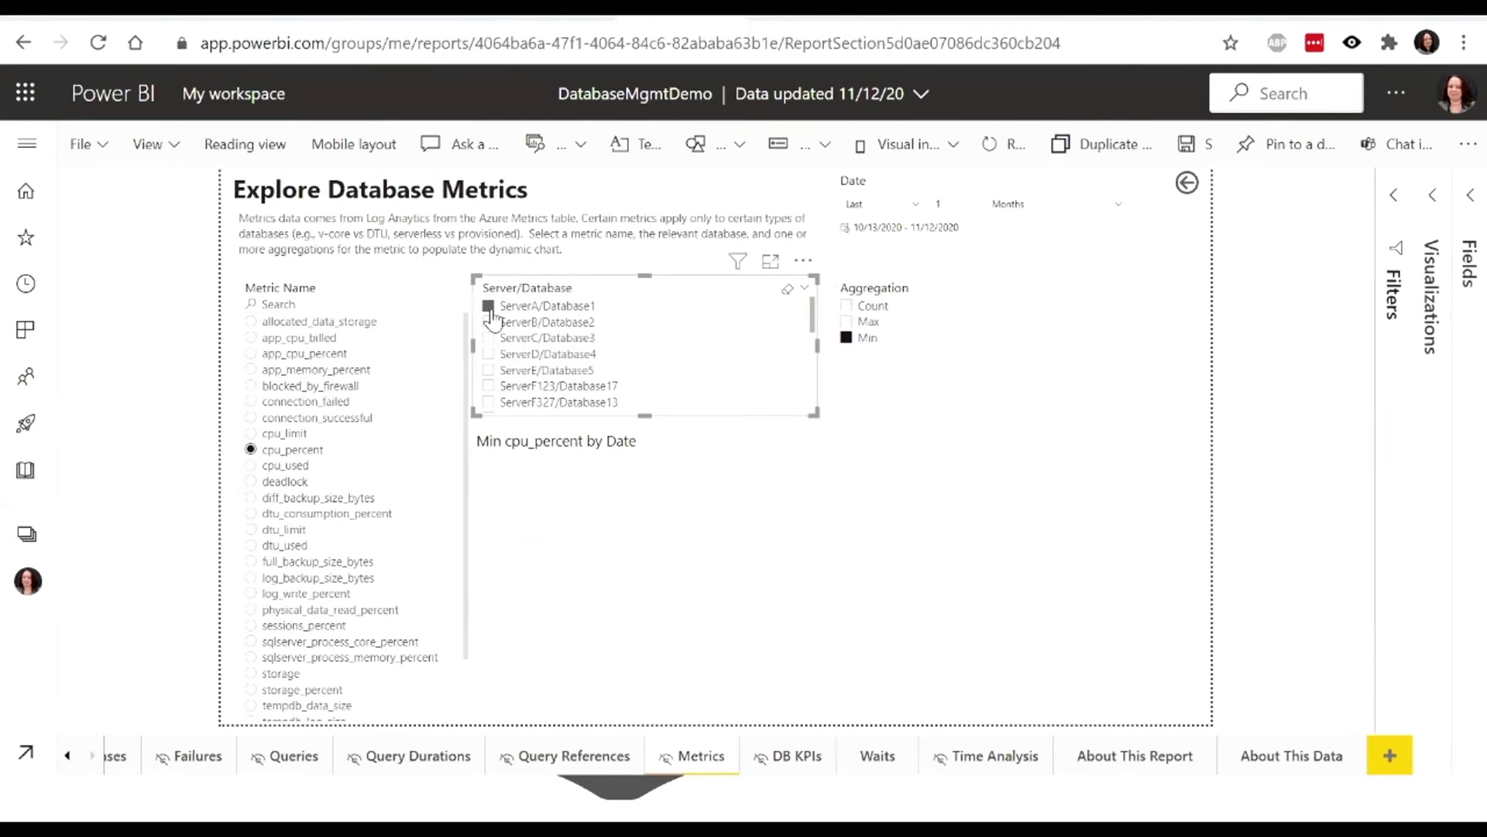
{"action": "left_click", "coordinate": [848, 322]}
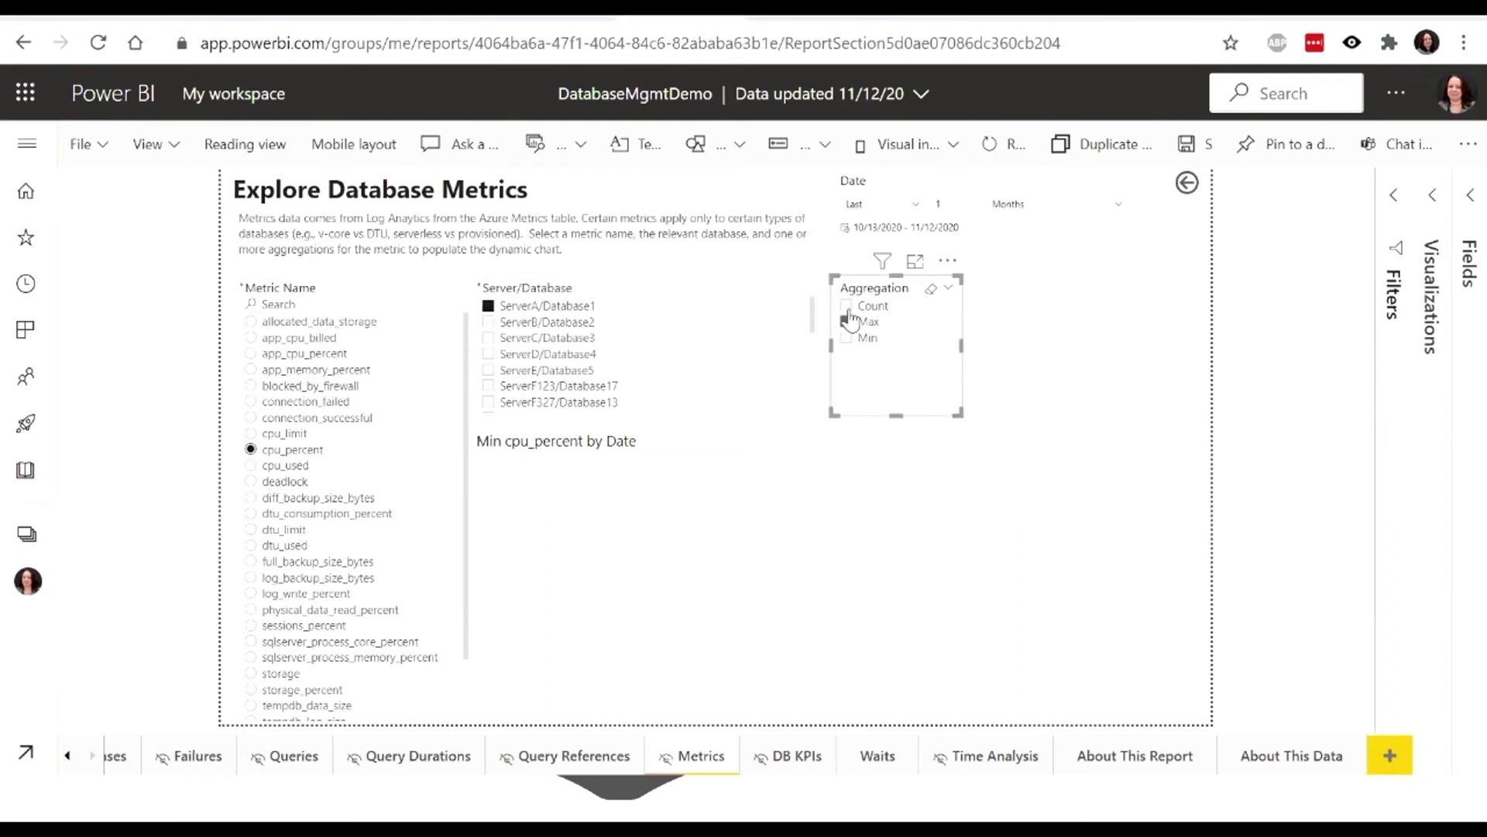
{"action": "left_click", "coordinate": [488, 353]}
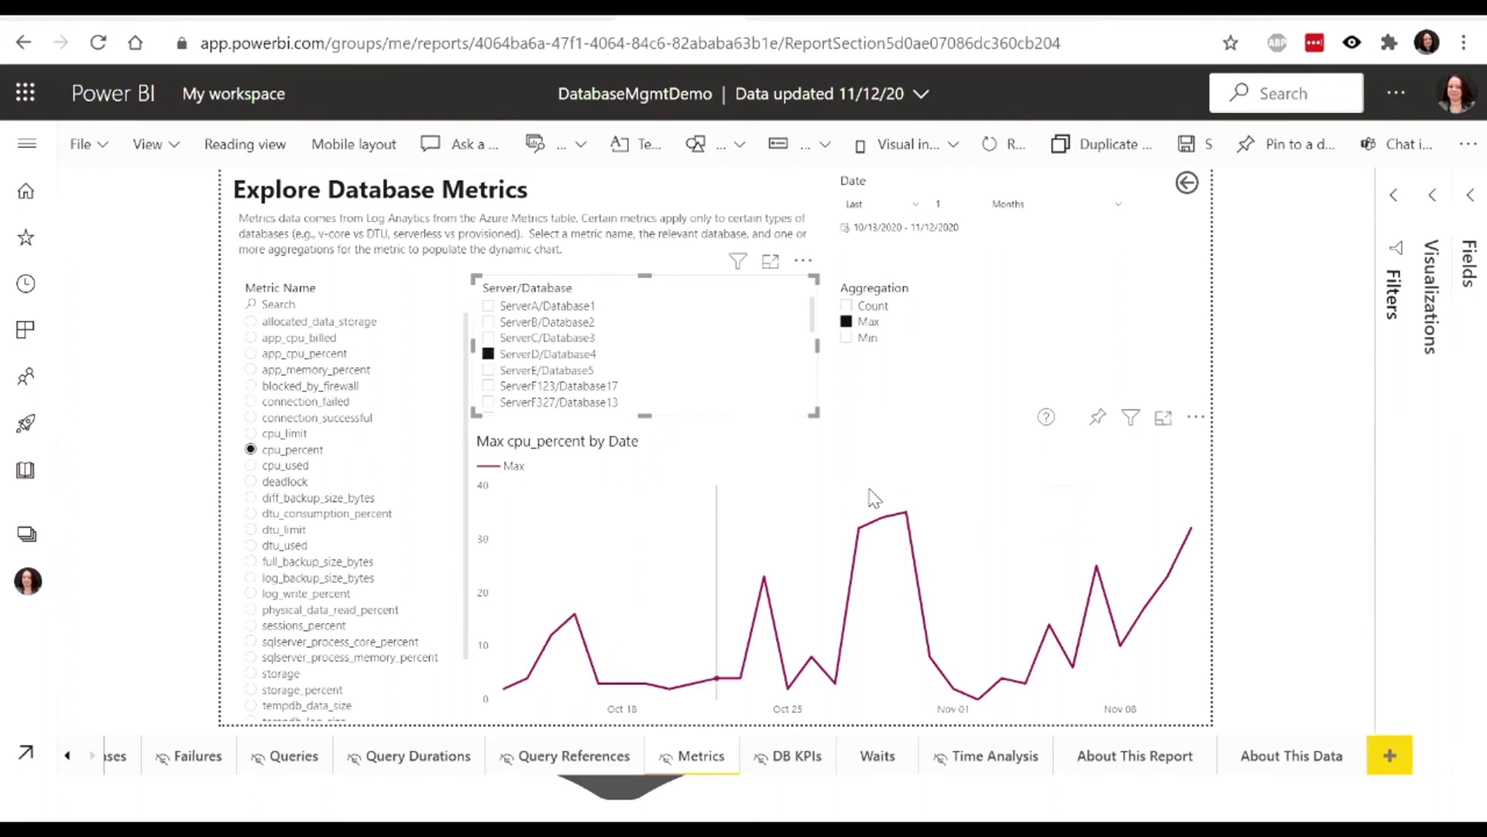
{"action": "mouse_move", "coordinate": [908, 515]}
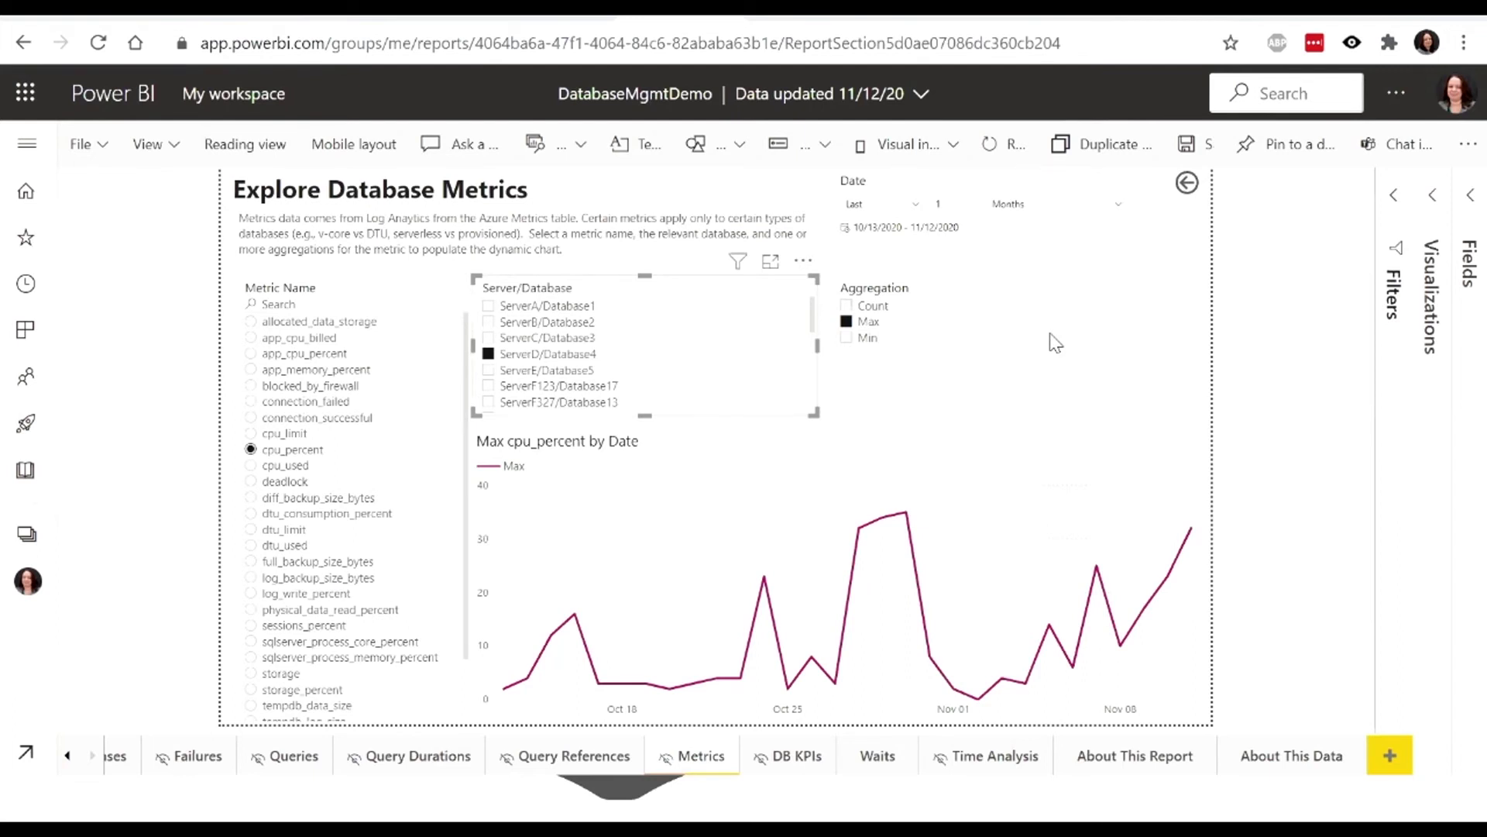
Switch back to the slideshow and advance to the "Key Takeaways" slide.
{"action": "key", "text": "alt+Tab"}
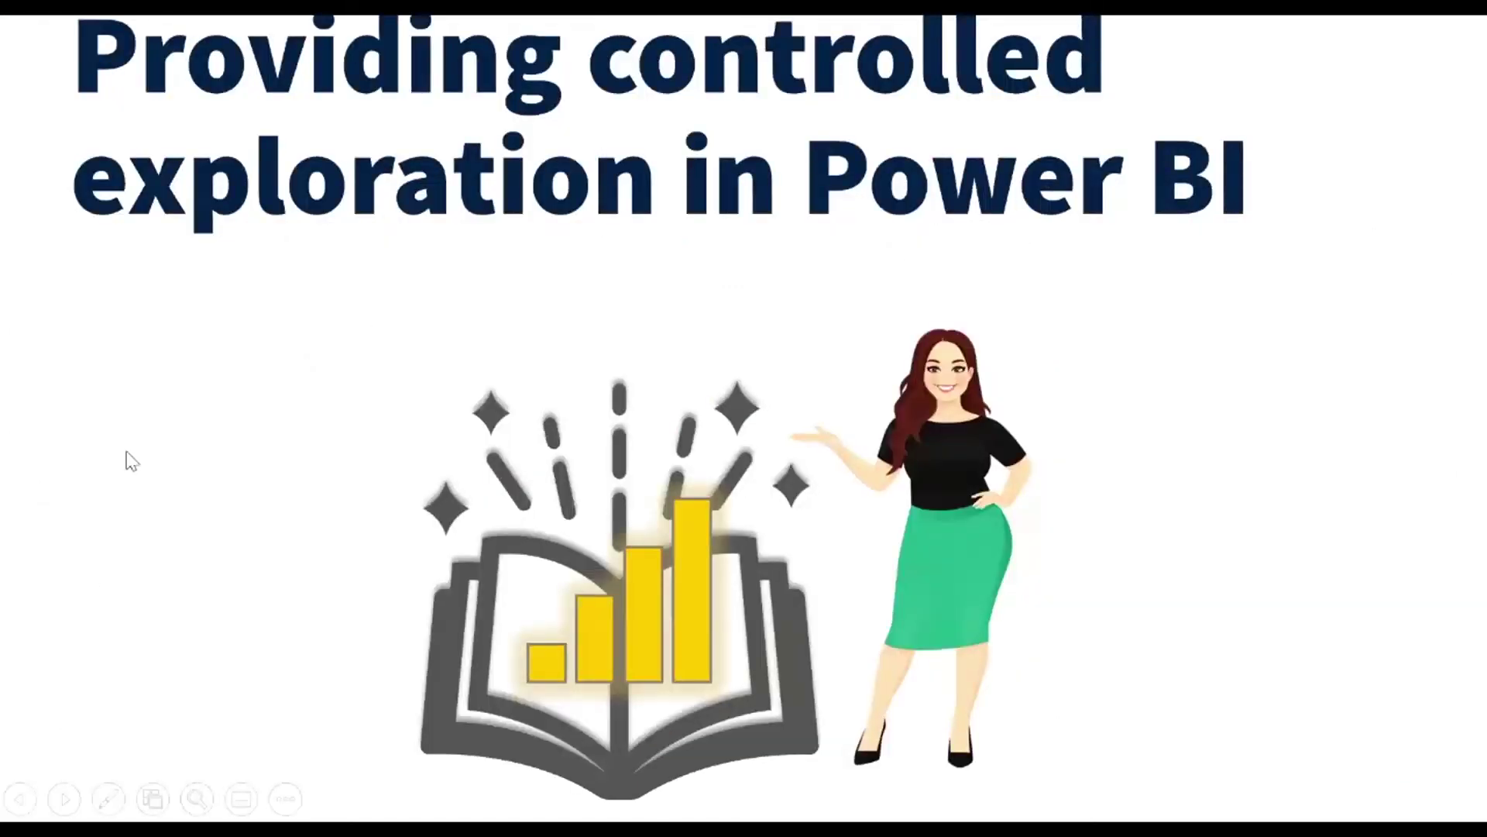
{"action": "left_click", "coordinate": [128, 424]}
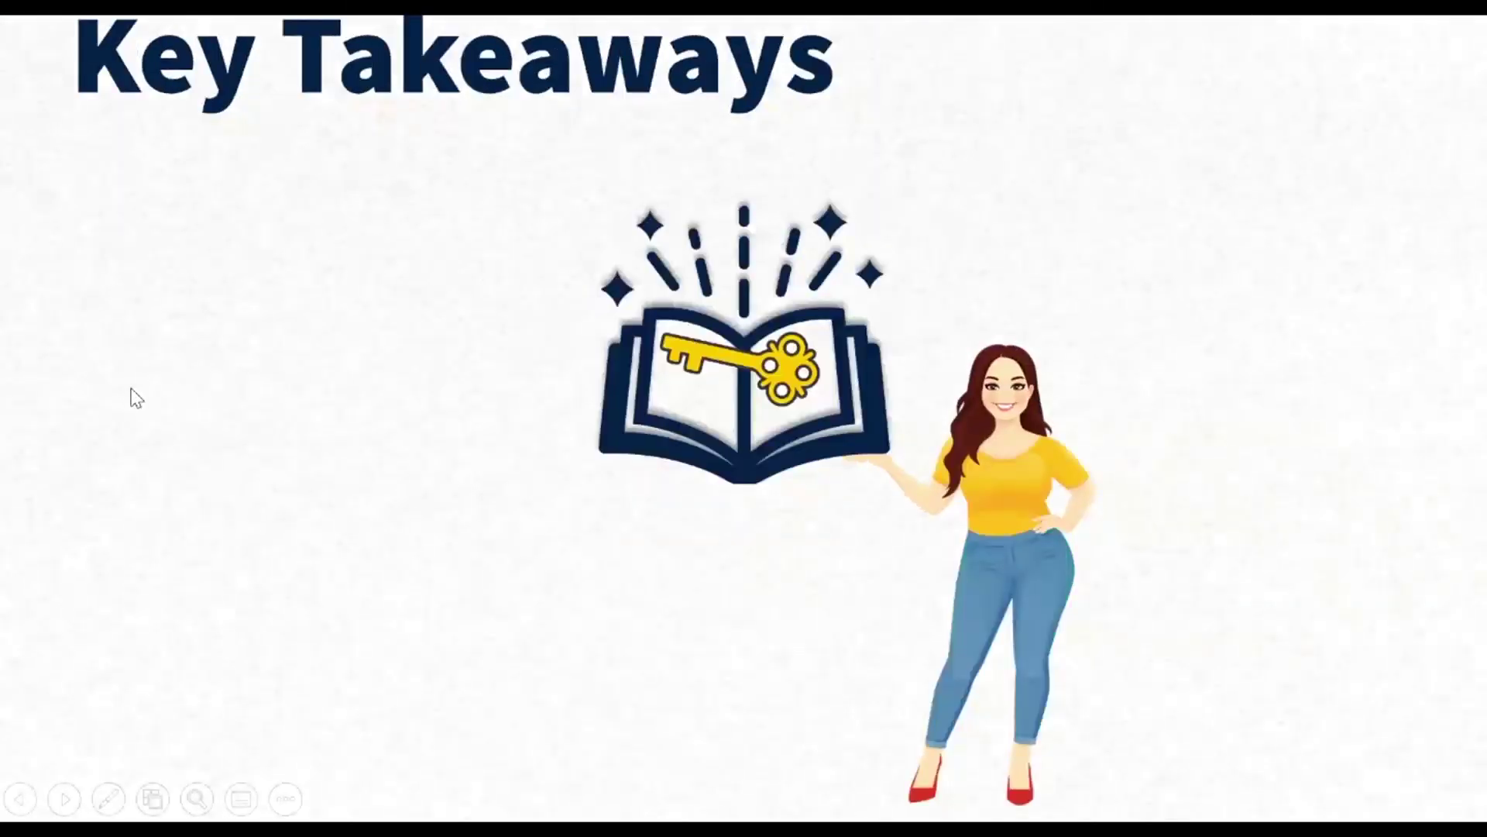